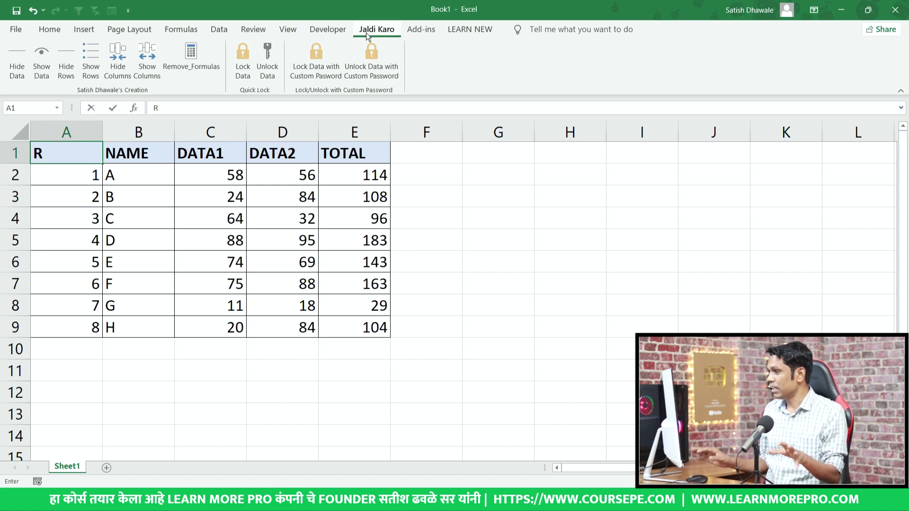
Abandon the stray edit in A1 and select the NAME, DATA1 and DATA2 block B1:D9
key(Escape)
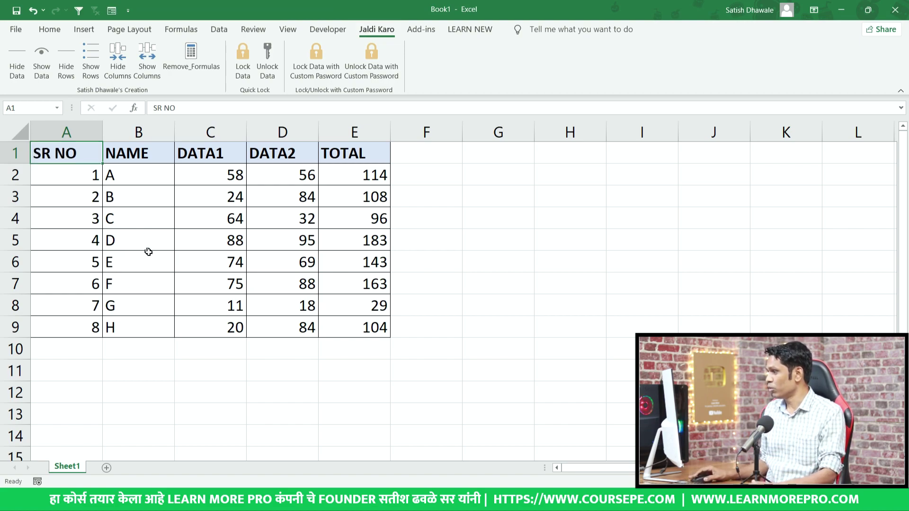
mouse_move(155, 153)
mouse_down()
mouse_move(199, 323)
mouse_move(269, 311)
mouse_up()
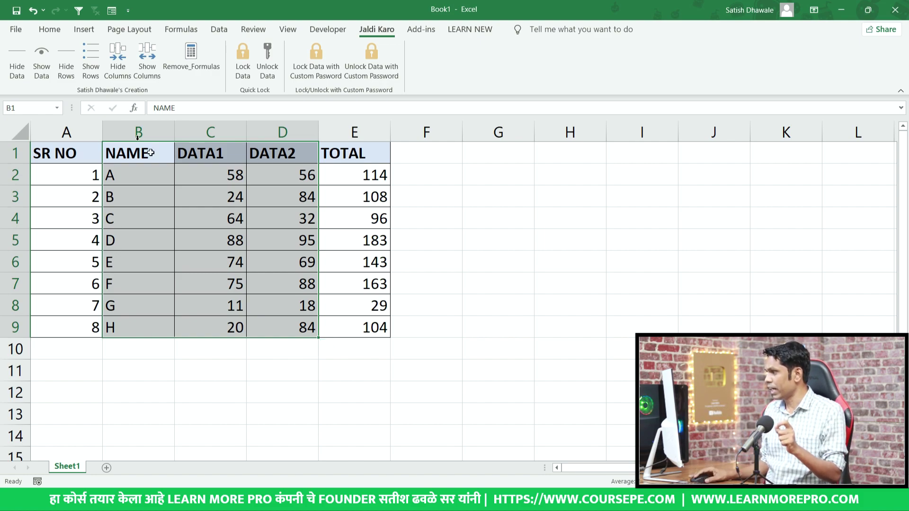
Hide and then show the B1:D9 values with the Jaldi Karo macros, then select rows 3–6
drag(132, 145, 283, 330)
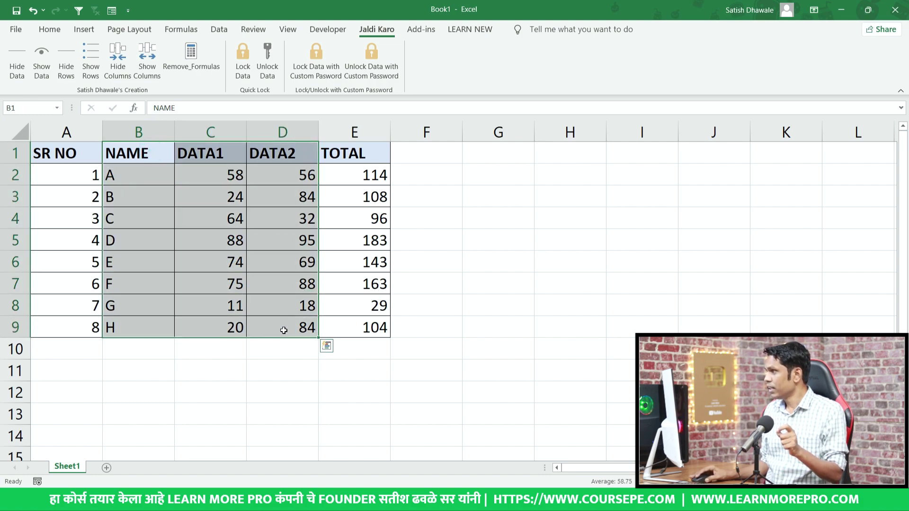
click(14, 60)
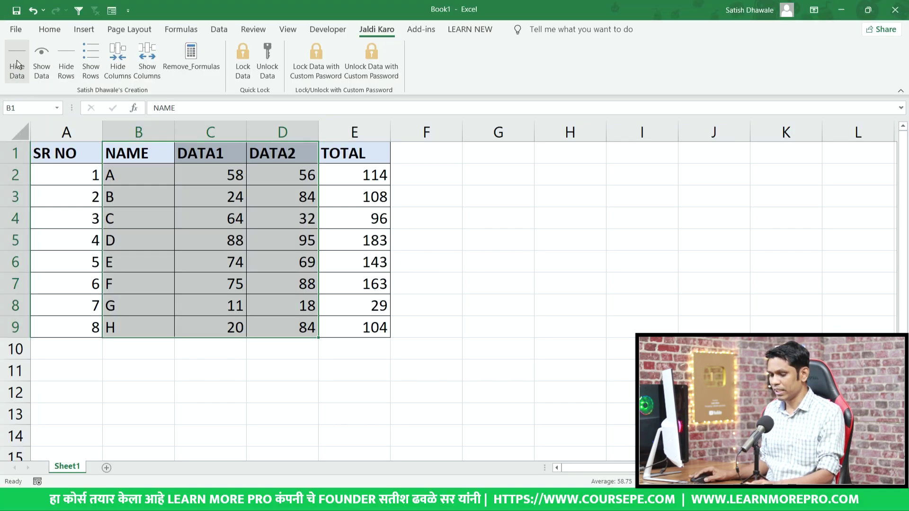
click(17, 62)
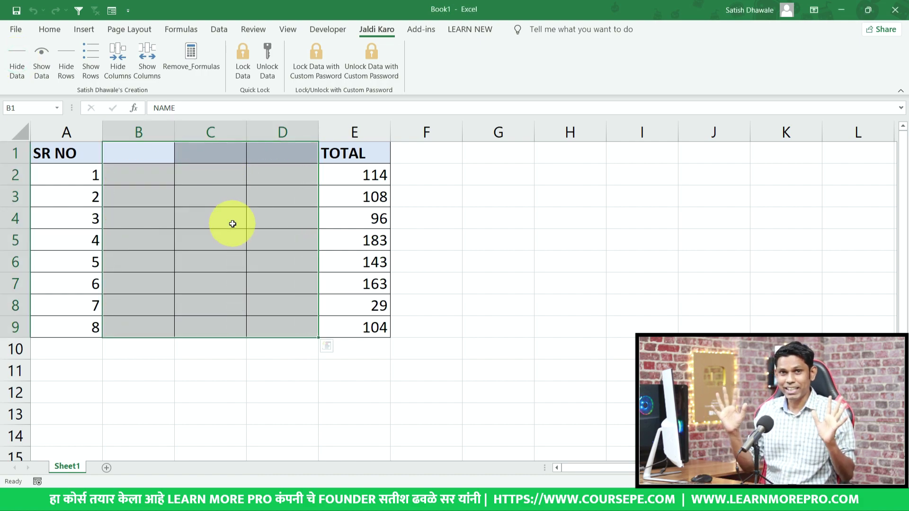
click(34, 65)
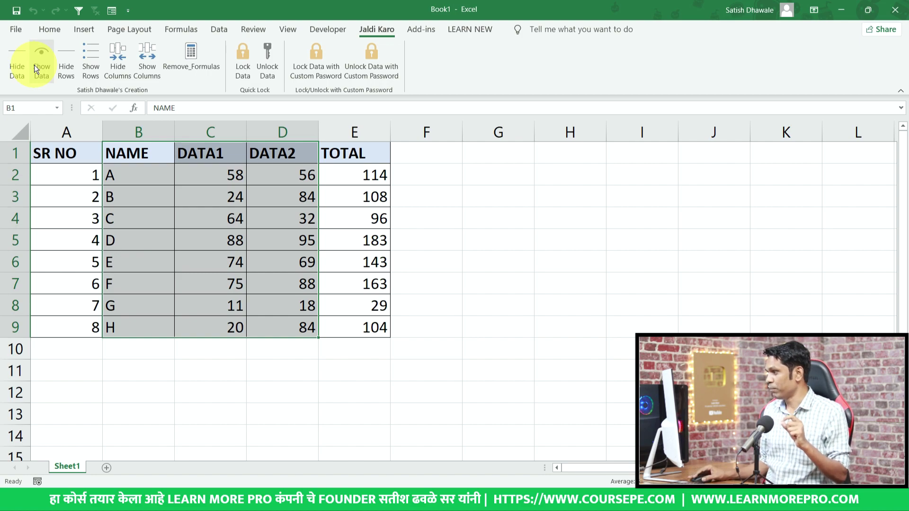
drag(15, 197, 15, 265)
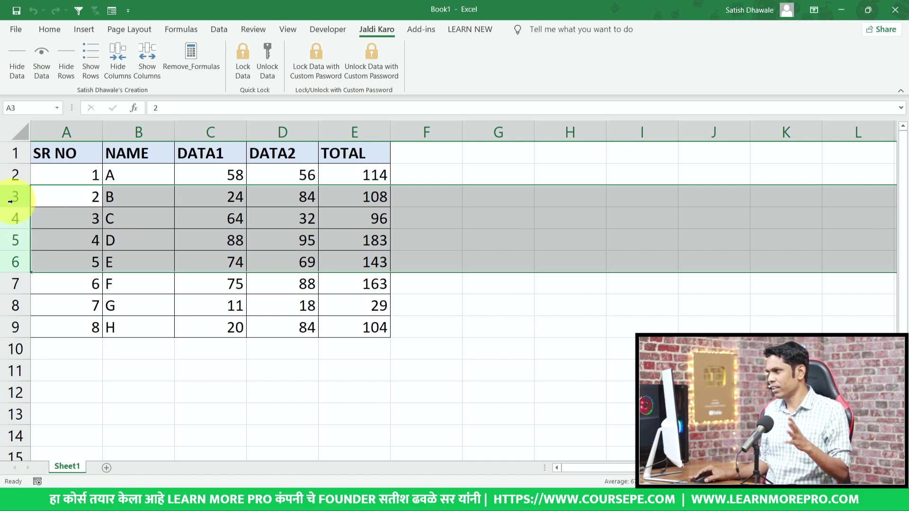
Hide and restore rows 3–6 with Hide Rows and Show Rows, then select columns C and D
click(65, 63)
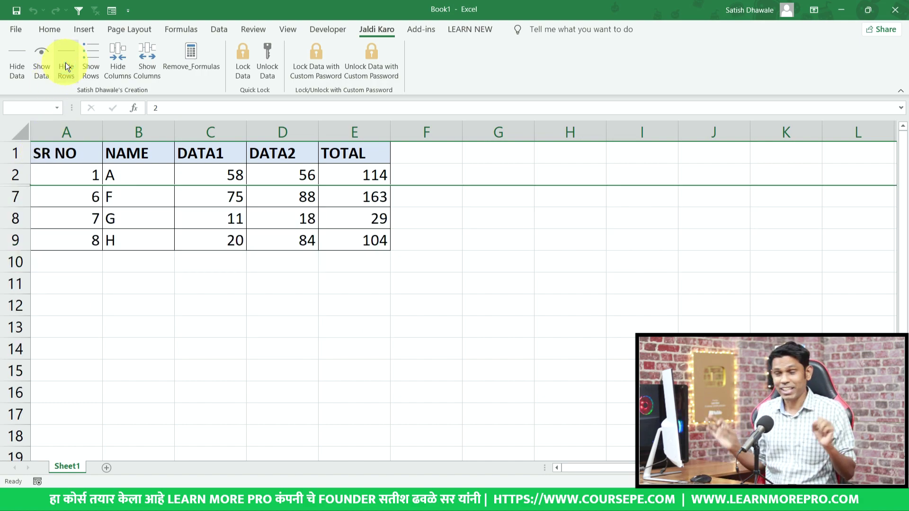
click(90, 58)
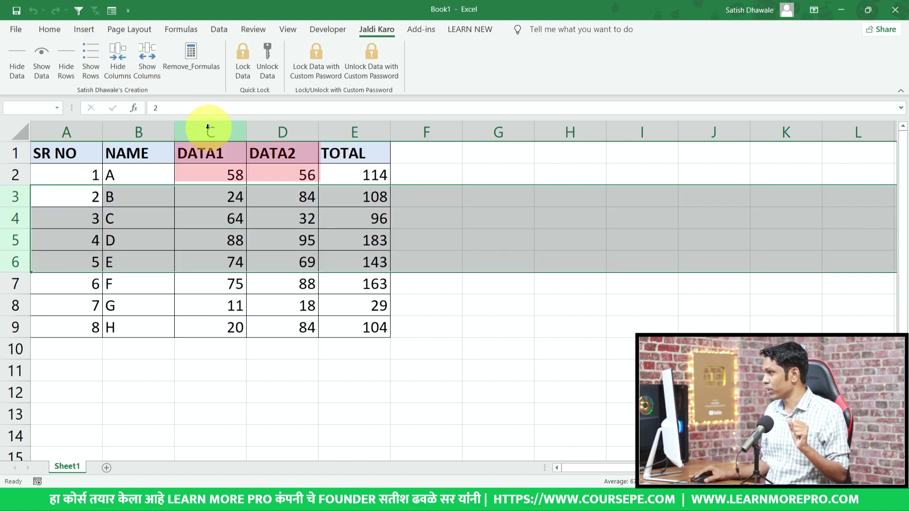
drag(208, 132, 274, 134)
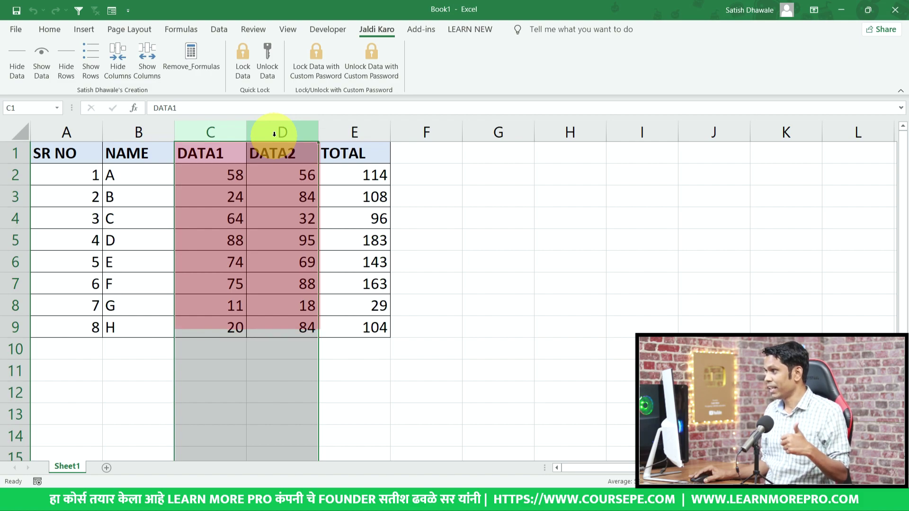
Hide and restore columns C and D, then inspect E2's =SUM(C2:D2) formula
click(122, 66)
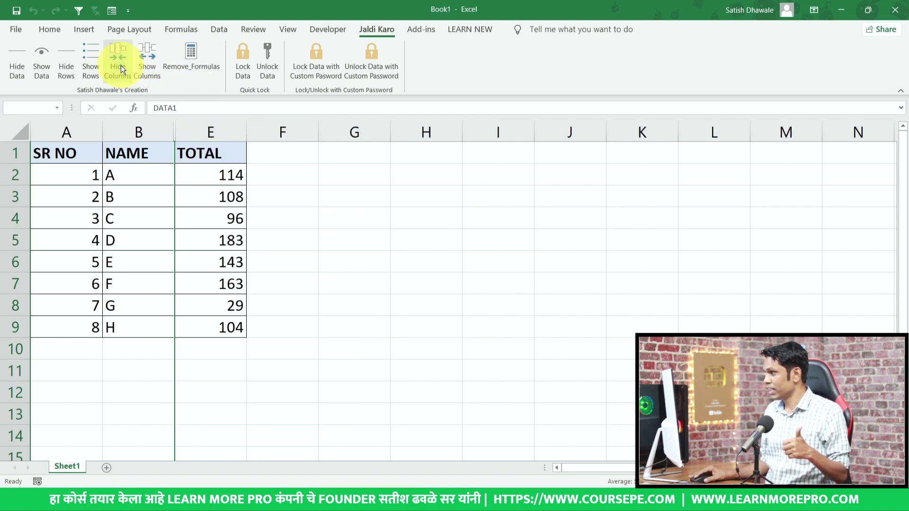
click(152, 60)
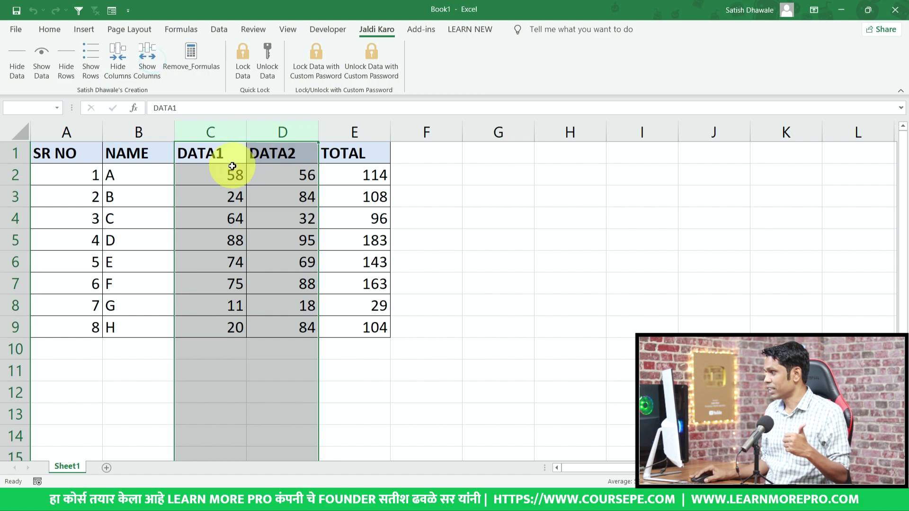
click(215, 183)
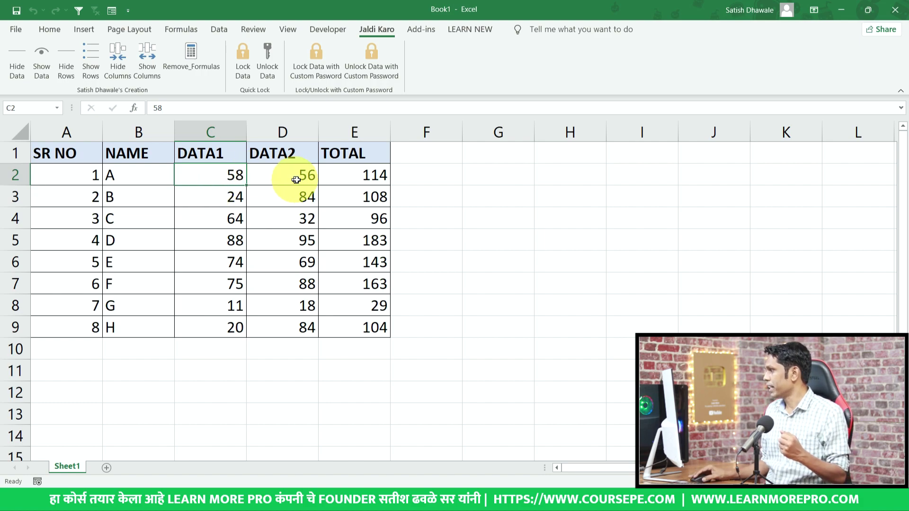
drag(371, 175, 367, 327)
click(357, 176)
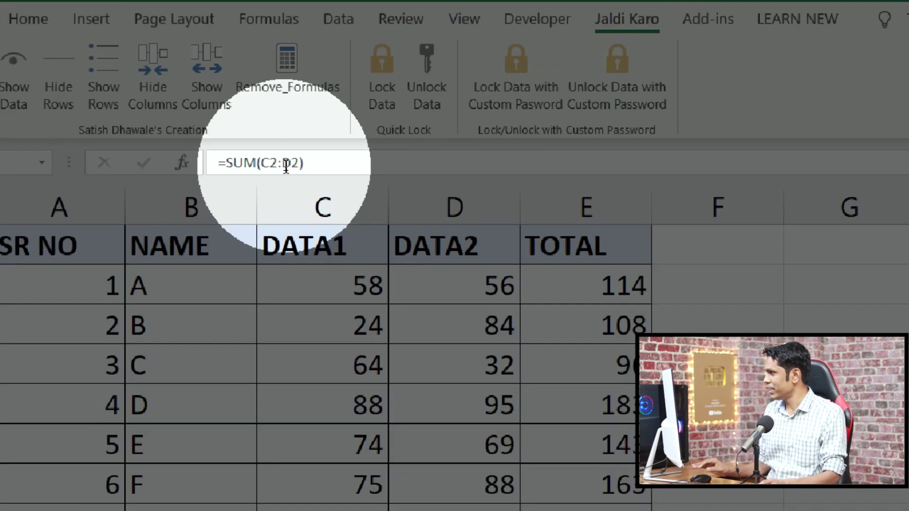
Convert E2:E9 to static values with Remove_Formulas, confirming E2 now holds 114
click(526, 262)
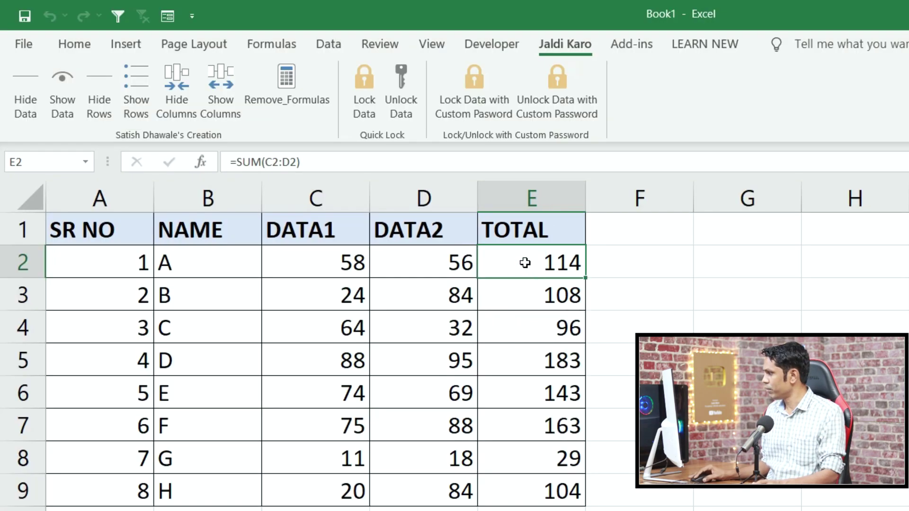
drag(526, 263, 543, 484)
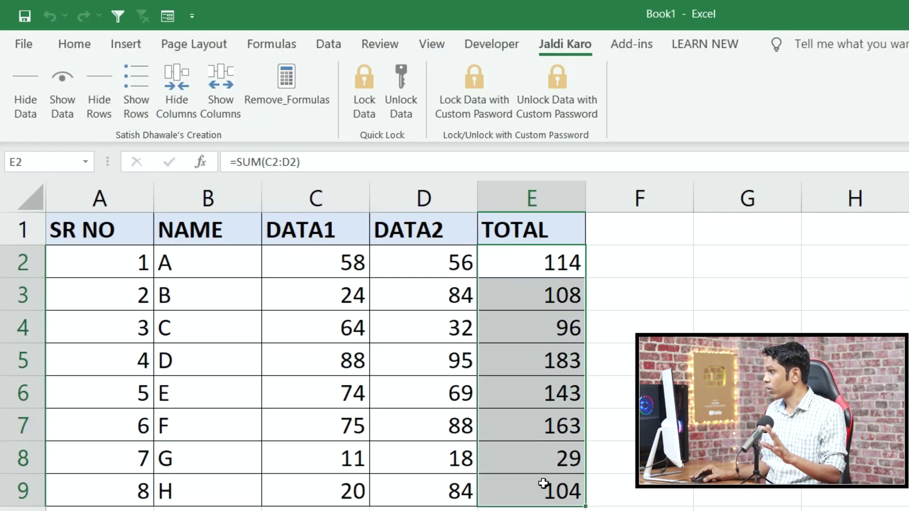
click(288, 93)
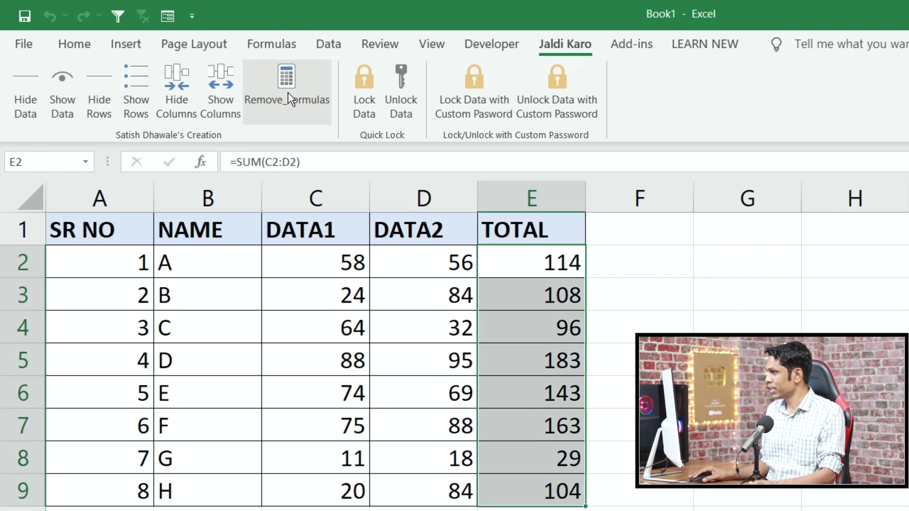
click(287, 92)
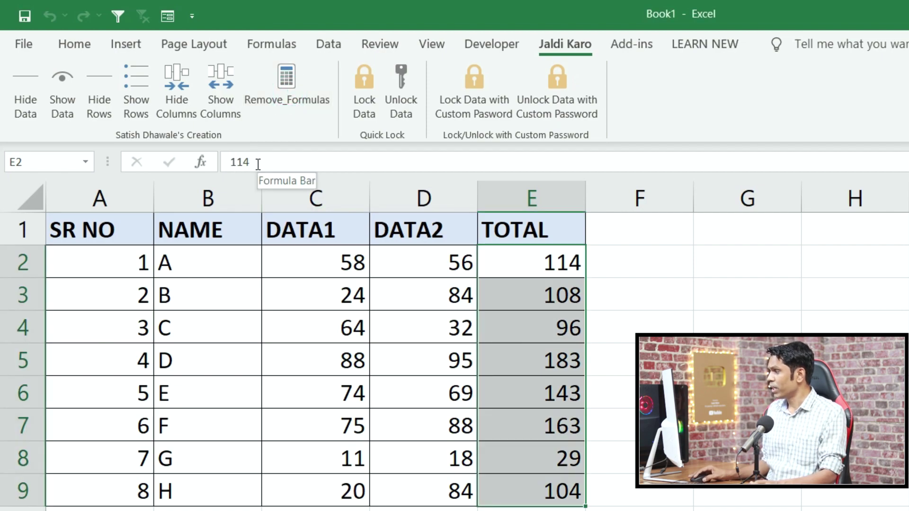
click(526, 255)
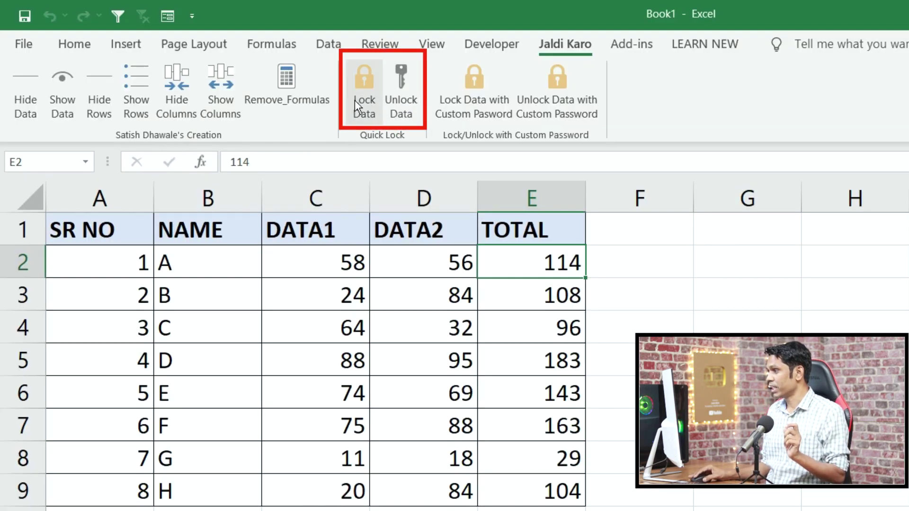
Select the DATA1 column range C1:C9
click(260, 296)
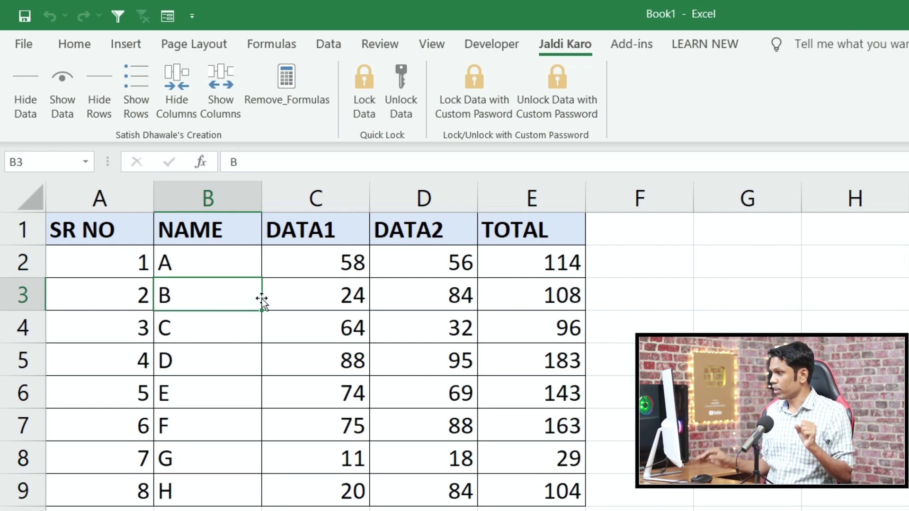
click(300, 235)
key(ctrl+shift+Down)
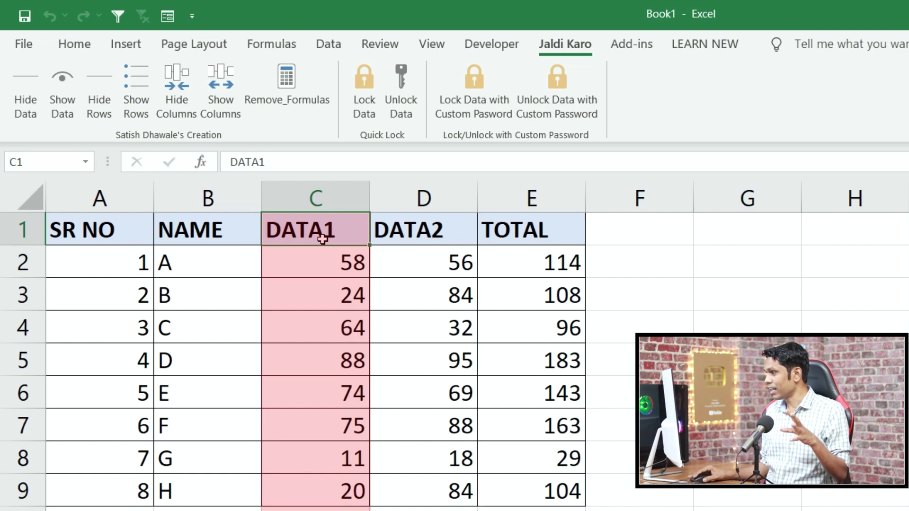
drag(322, 239, 320, 485)
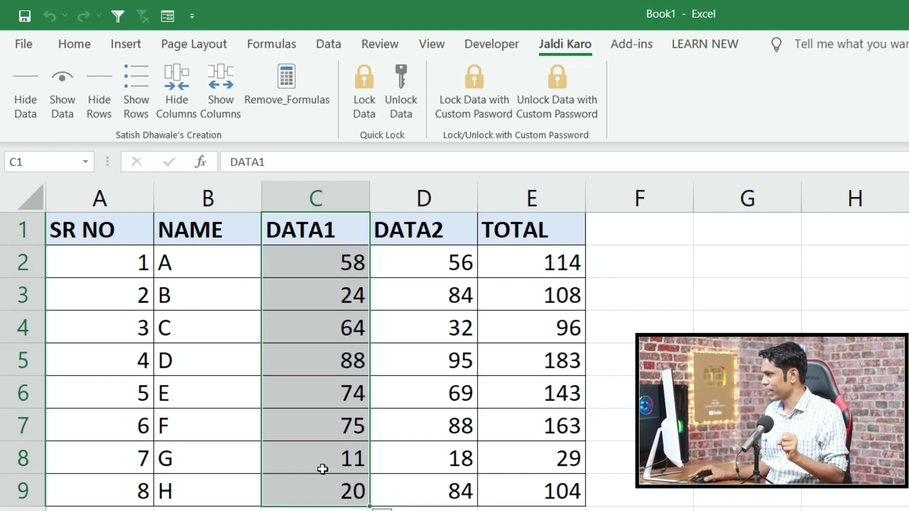
click(317, 223)
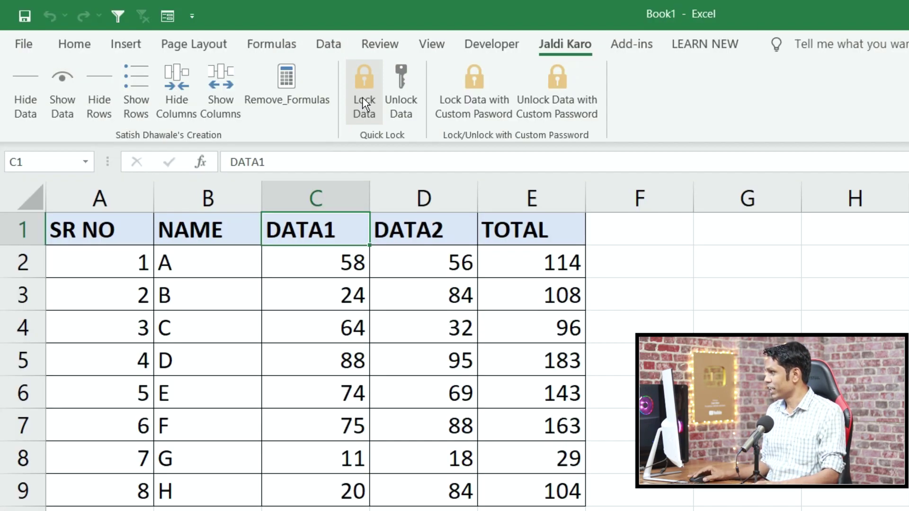
Run Lock Data on the range C1:C9 and select the DATA1 values to test it
click(362, 96)
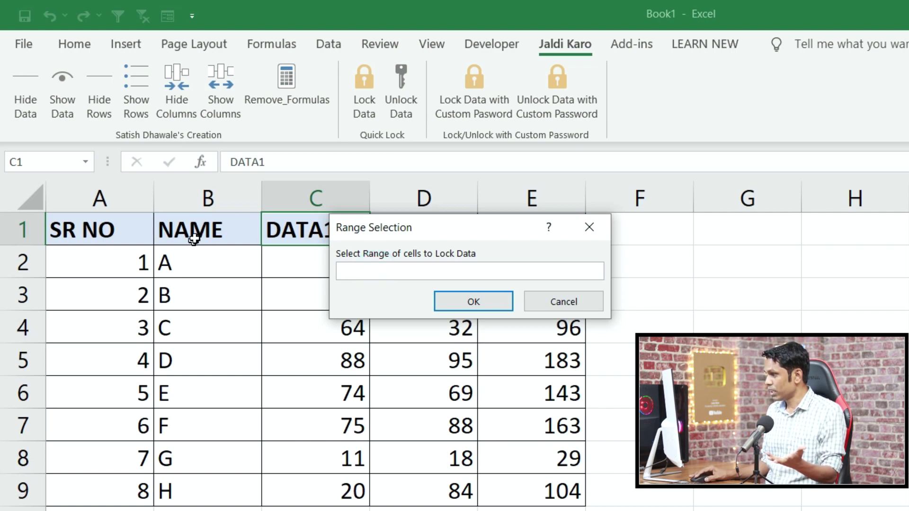
drag(189, 232, 214, 489)
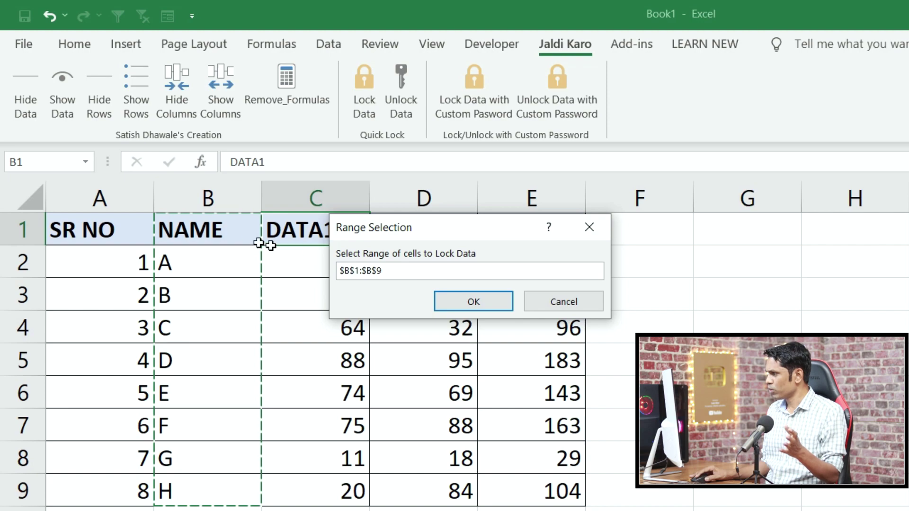
drag(278, 230, 298, 478)
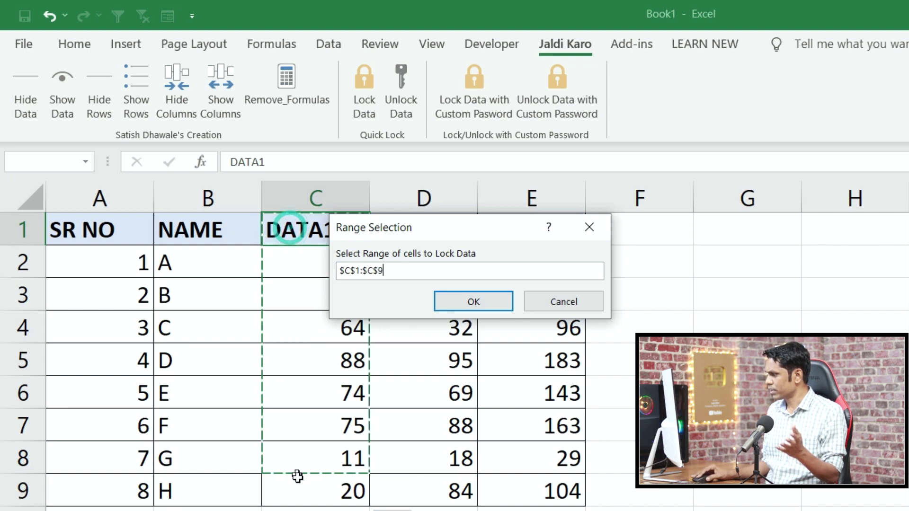
click(473, 302)
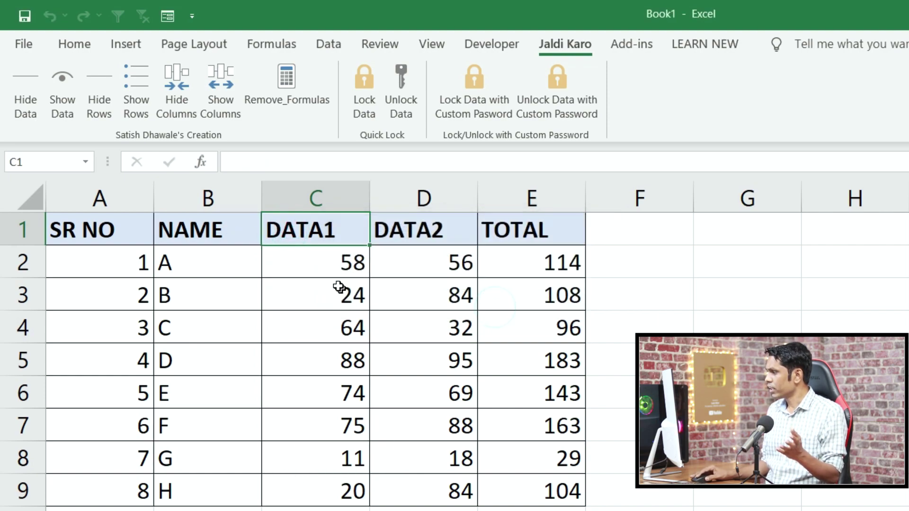
drag(328, 258, 330, 492)
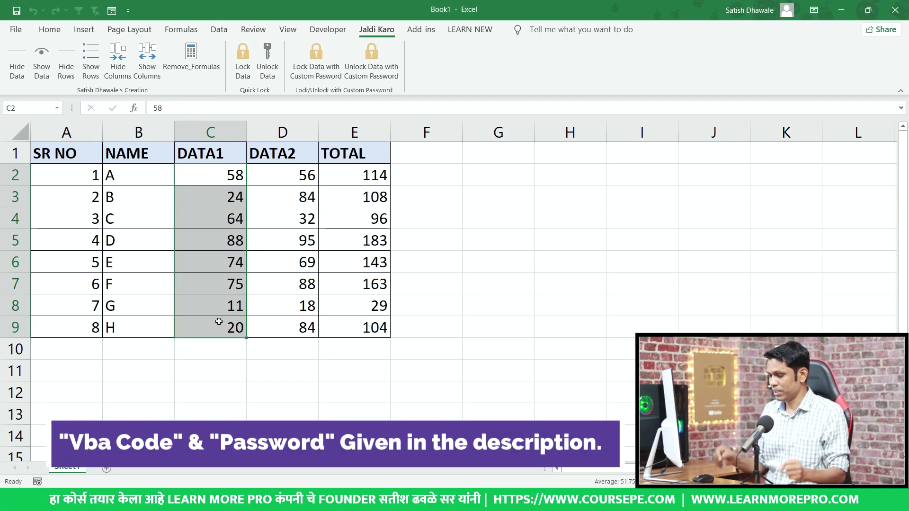
Test the lock: deleting DATA1 is refused, while DATA2 clears and is restored with undo
key(Delete)
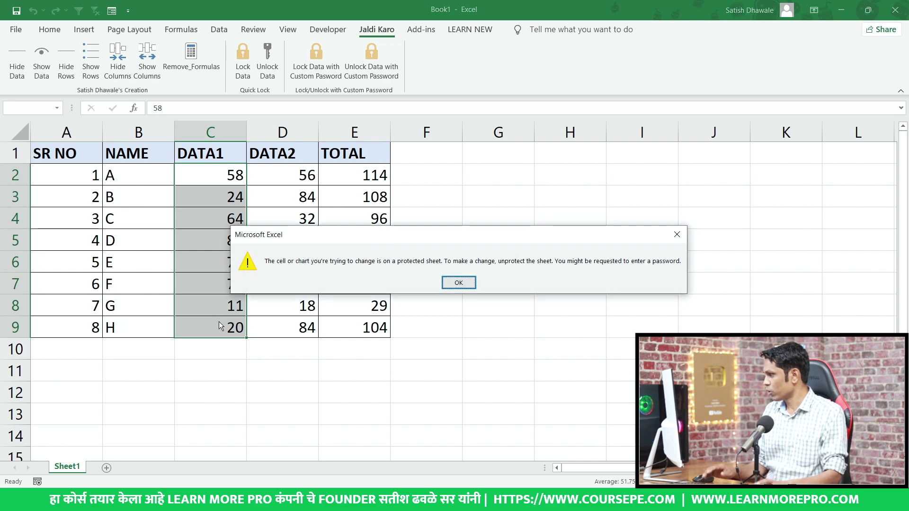
click(454, 282)
drag(271, 173, 265, 327)
key(Delete)
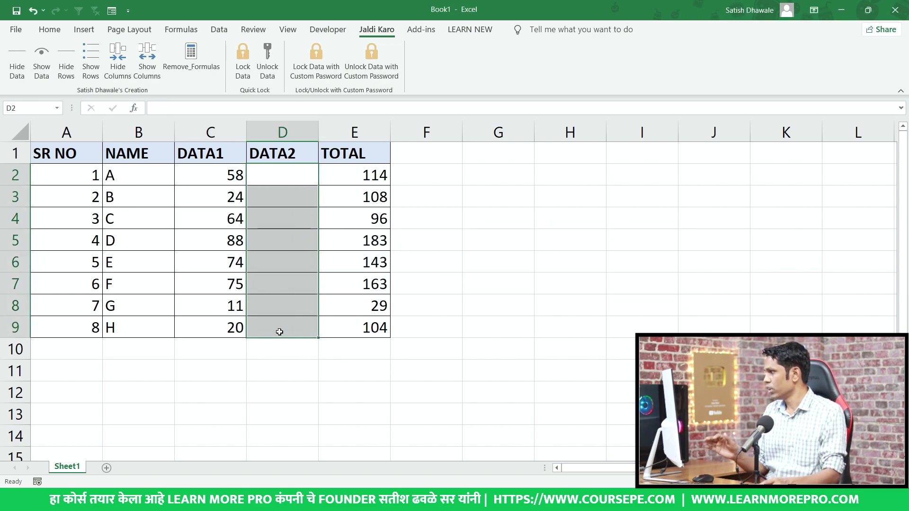
key(ctrl+z)
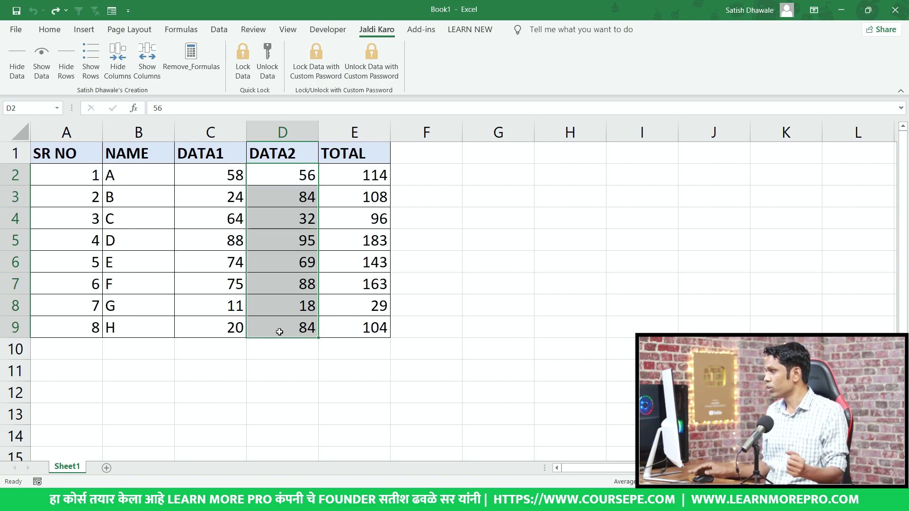
Remove the lock with Unlock Data and enter 45 in cell C3
drag(219, 184, 218, 320)
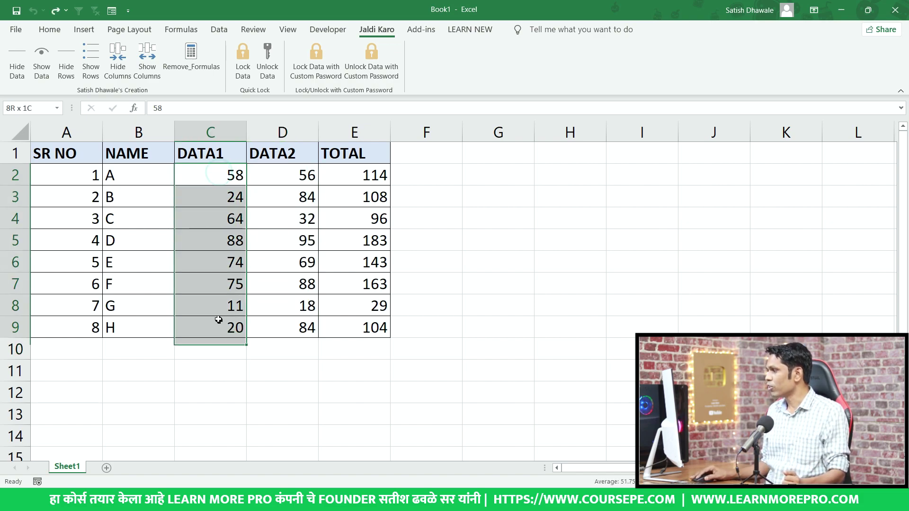
click(276, 197)
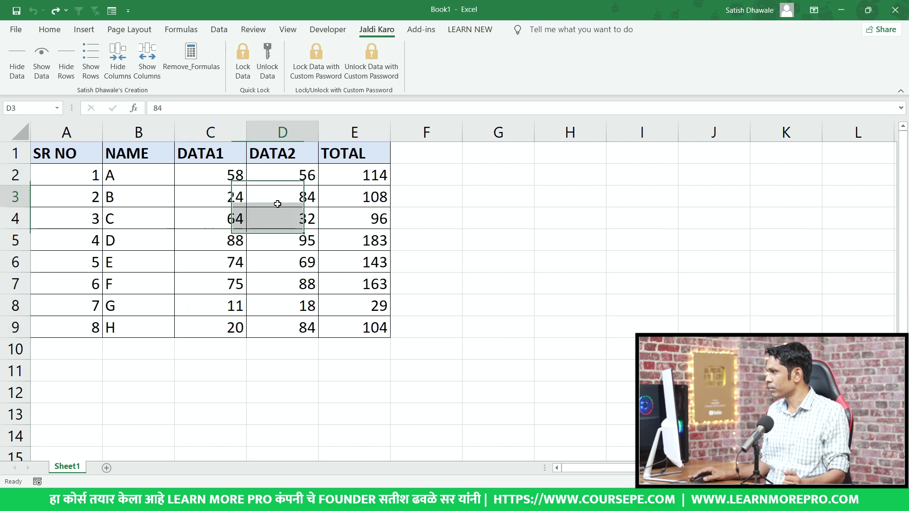
click(257, 57)
click(219, 199)
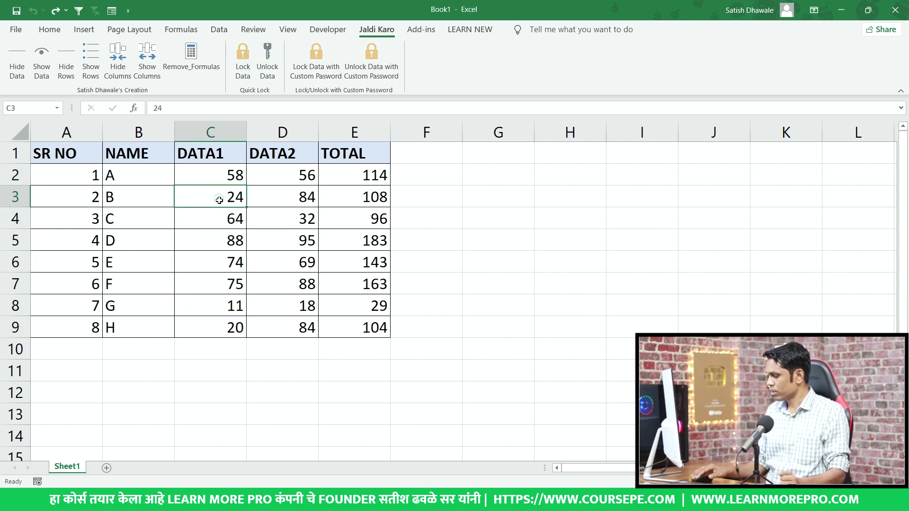
text(45)
key(Return)
drag(238, 173, 219, 324)
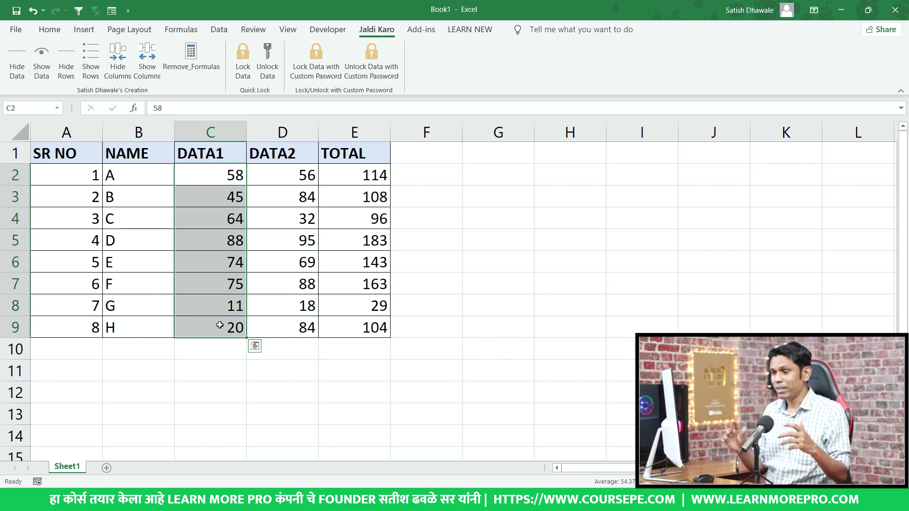
click(258, 307)
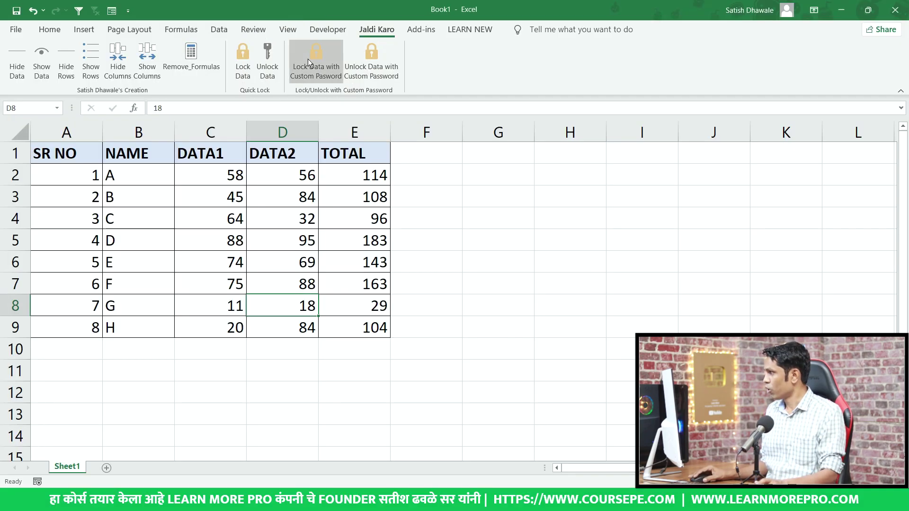
Lock B1:D9 with Lock Data with Custom Password, entering a password
click(307, 59)
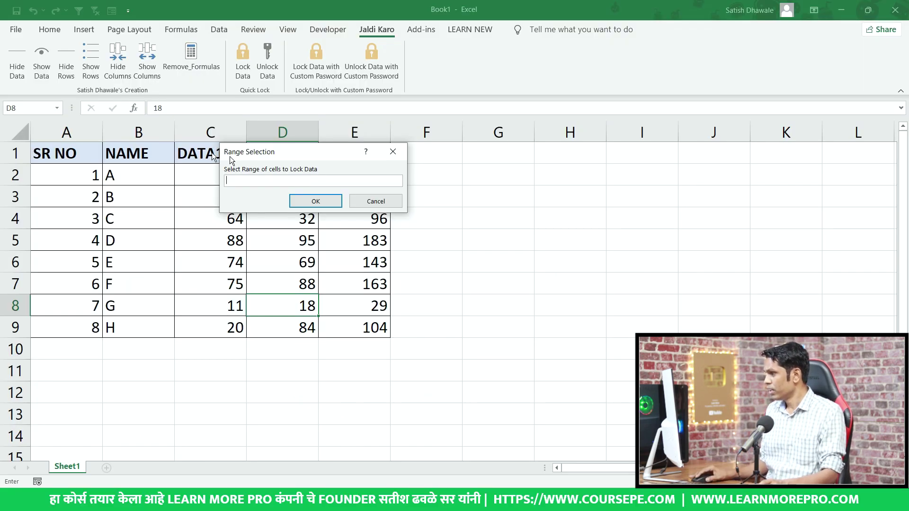
mouse_move(127, 156)
mouse_down()
mouse_move(142, 197)
mouse_move(209, 290)
mouse_move(276, 324)
mouse_up()
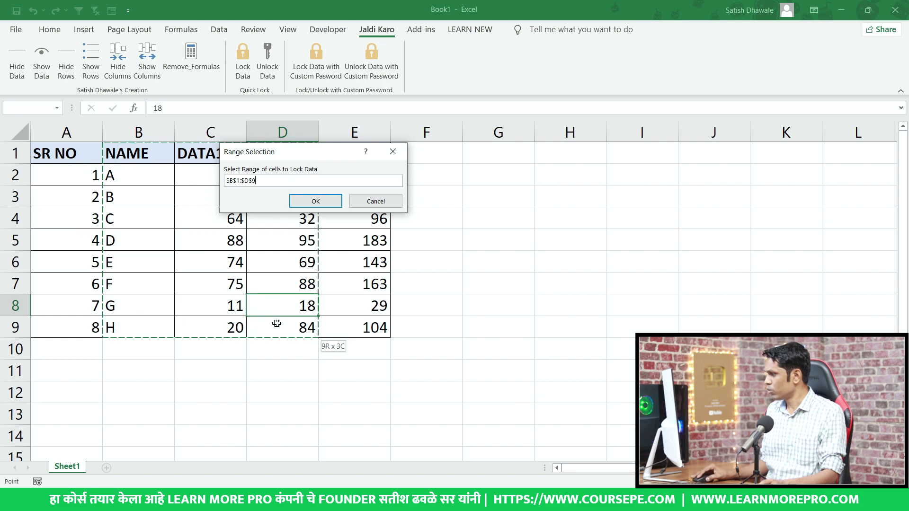
click(322, 201)
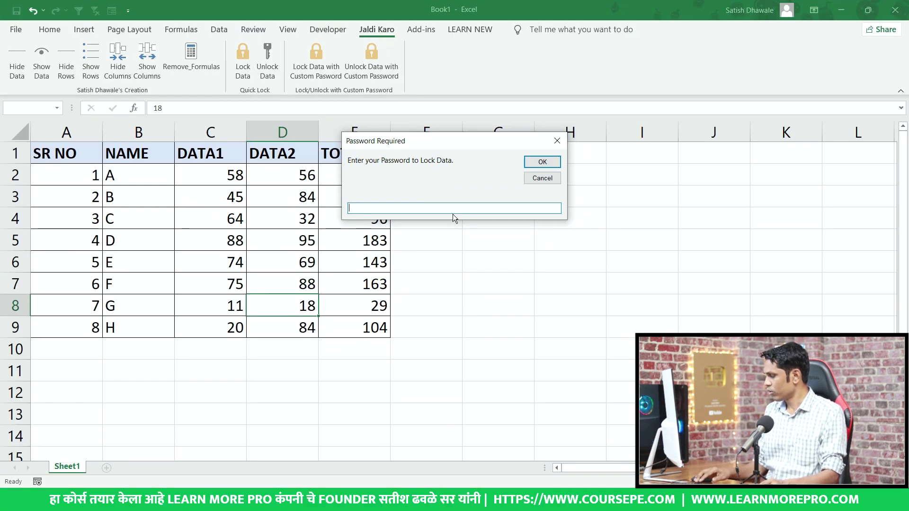
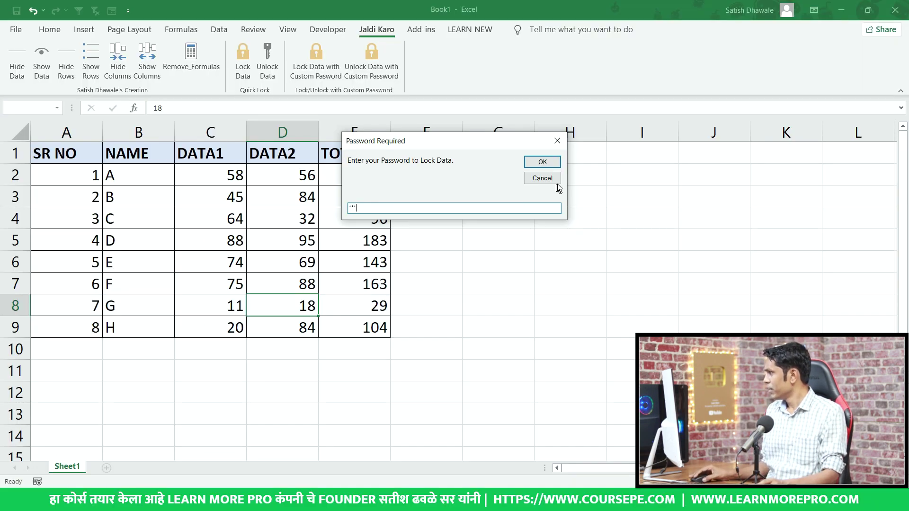
click(548, 162)
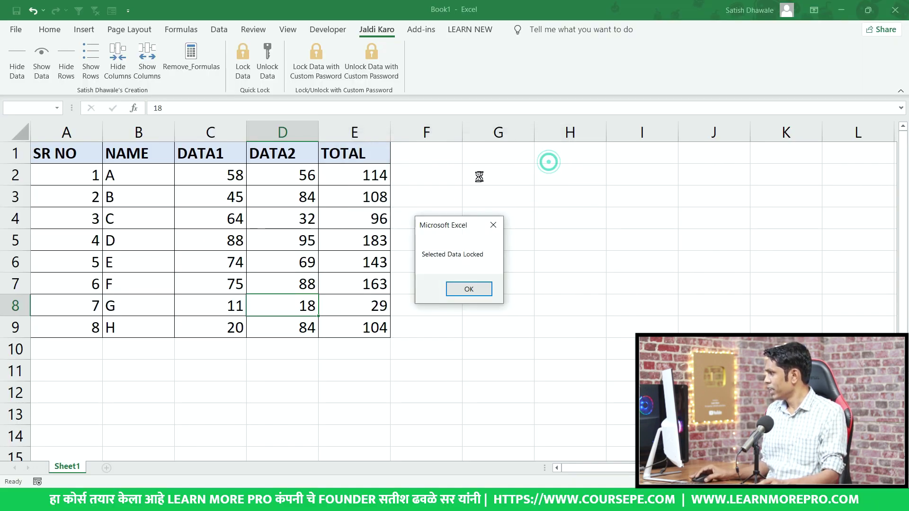
click(468, 290)
Test the lock: edits to C5 and B5 are refused, while SR NO cell A5 clears
click(189, 243)
double_click(188, 243)
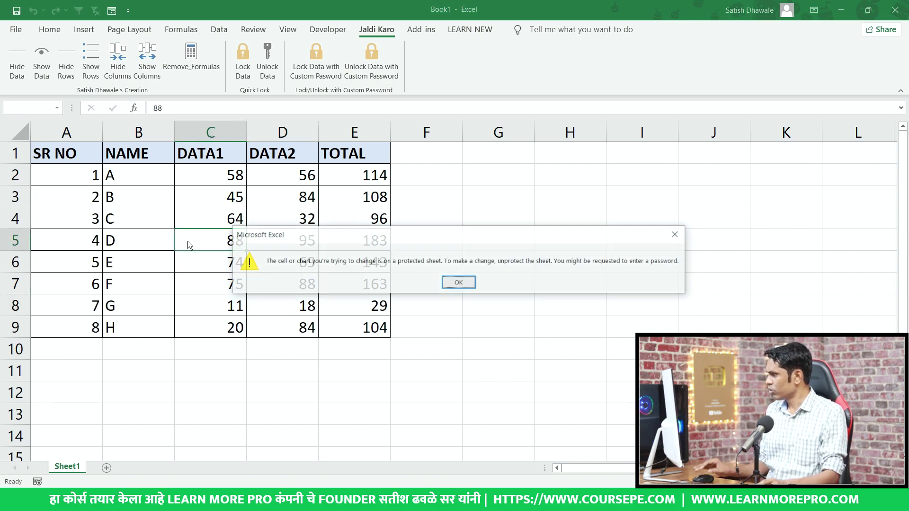
key(Return)
click(144, 250)
double_click(144, 251)
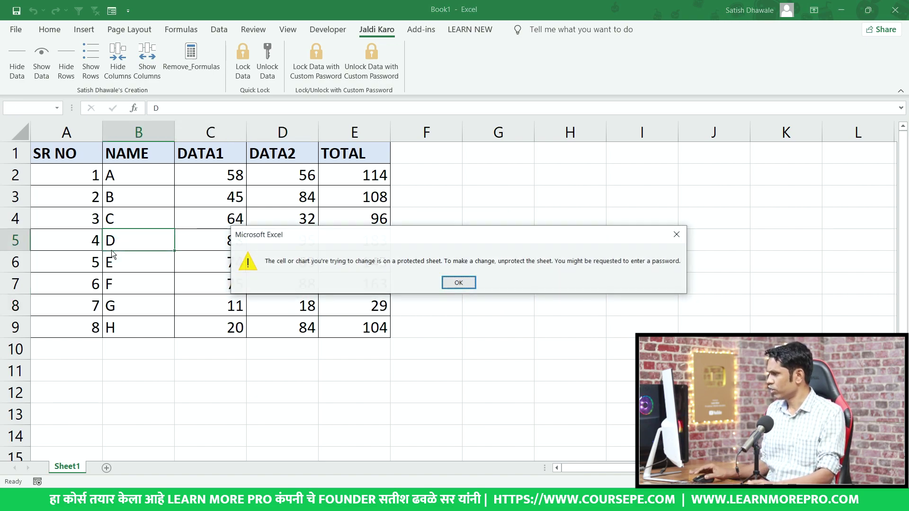
key(Return)
click(74, 240)
key(Delete)
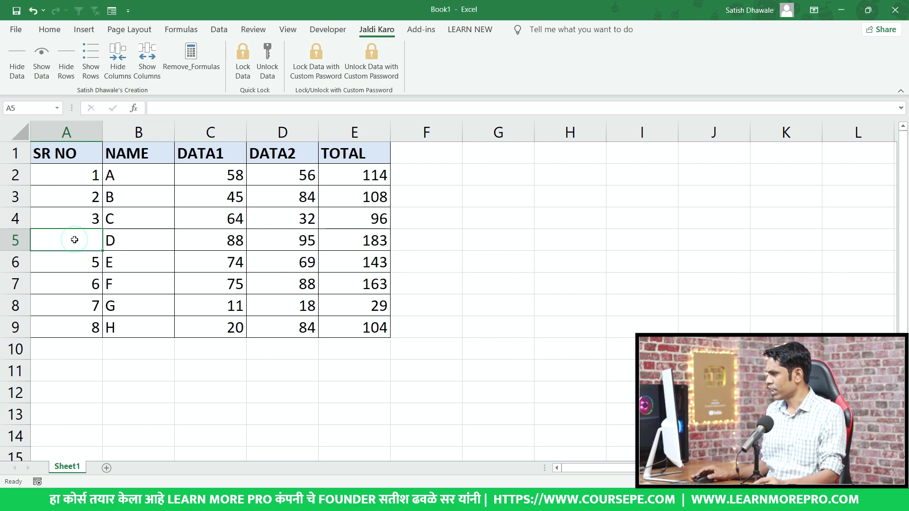
drag(81, 178, 84, 325)
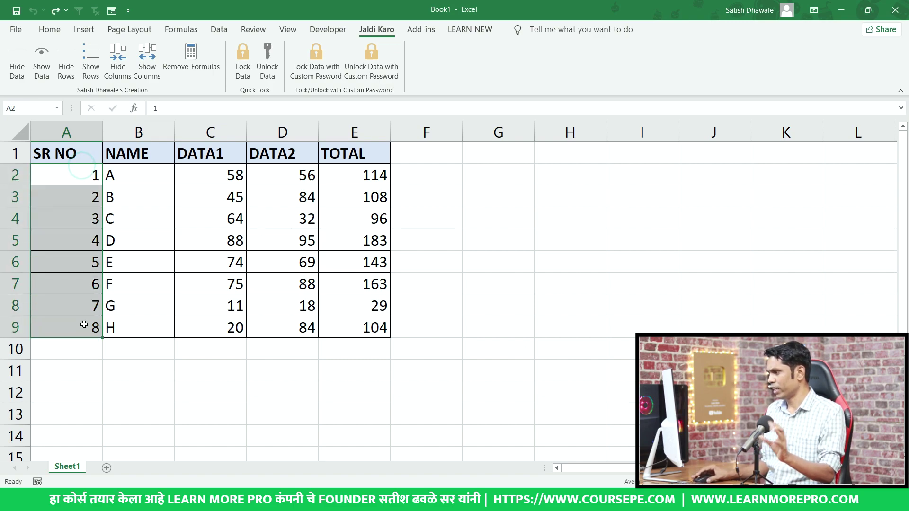
drag(149, 174, 267, 328)
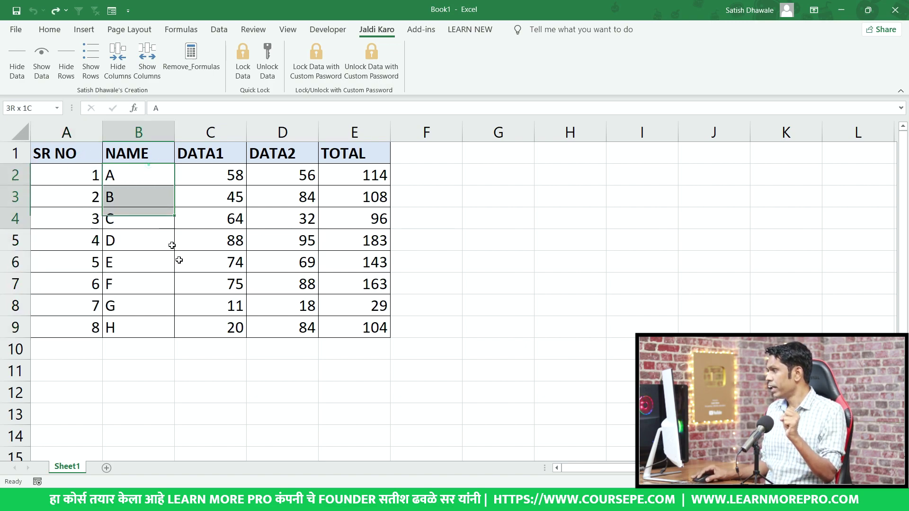
click(266, 326)
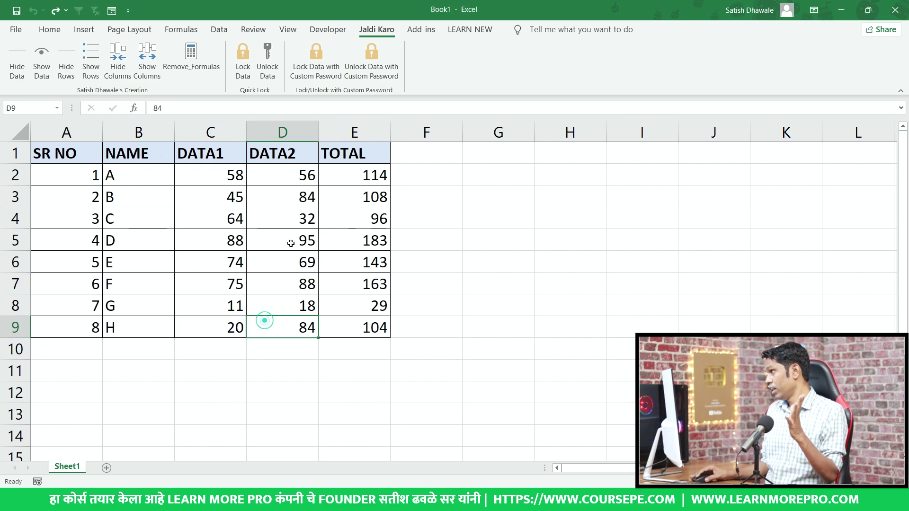
Try the quick Unlock Data, which is refused because of the custom-password lock
click(376, 68)
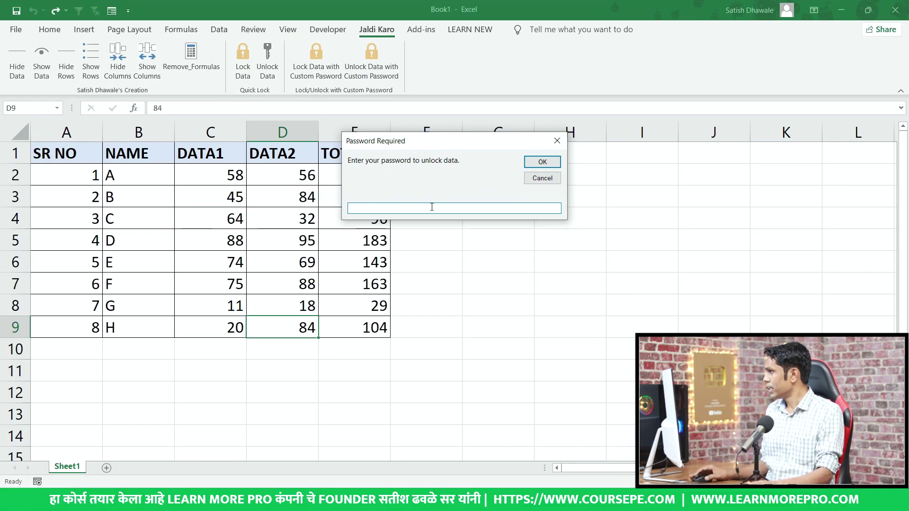
key(Escape)
click(263, 59)
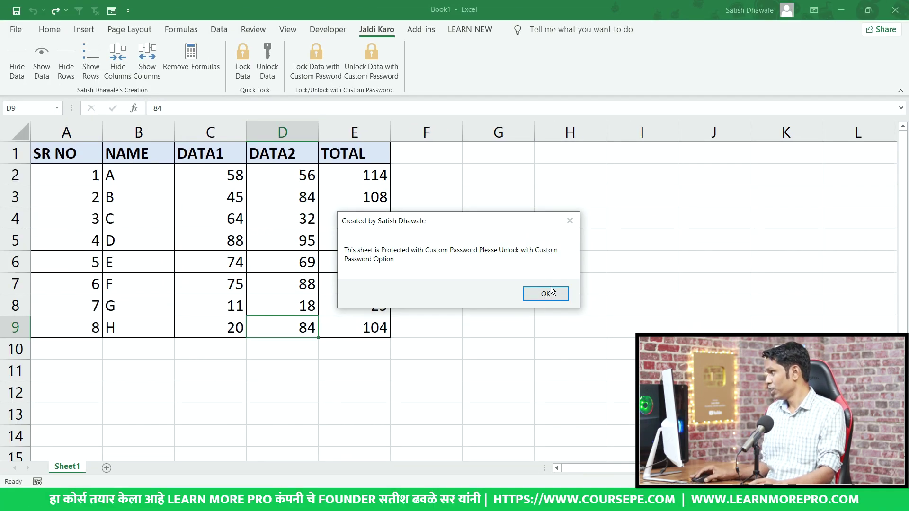
click(539, 295)
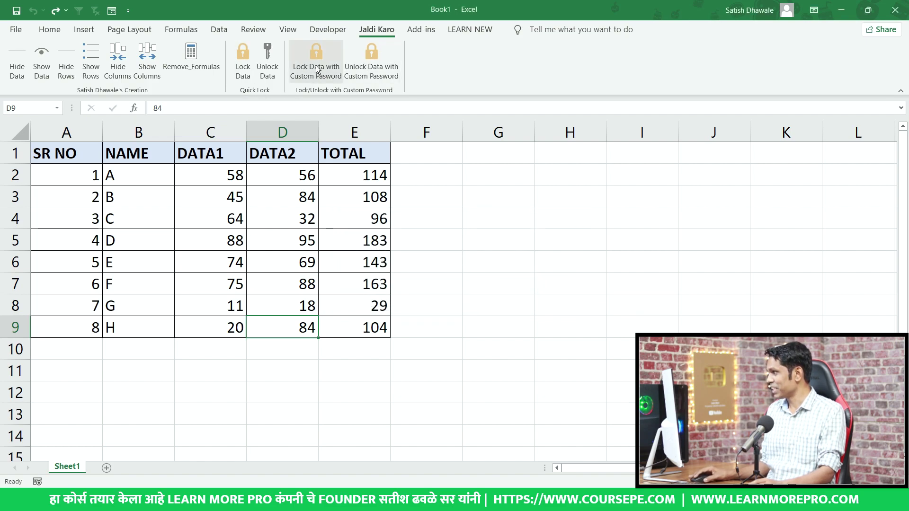
Enter a wrong unlock password, then unlock with the correct one and select C3:C7
click(371, 61)
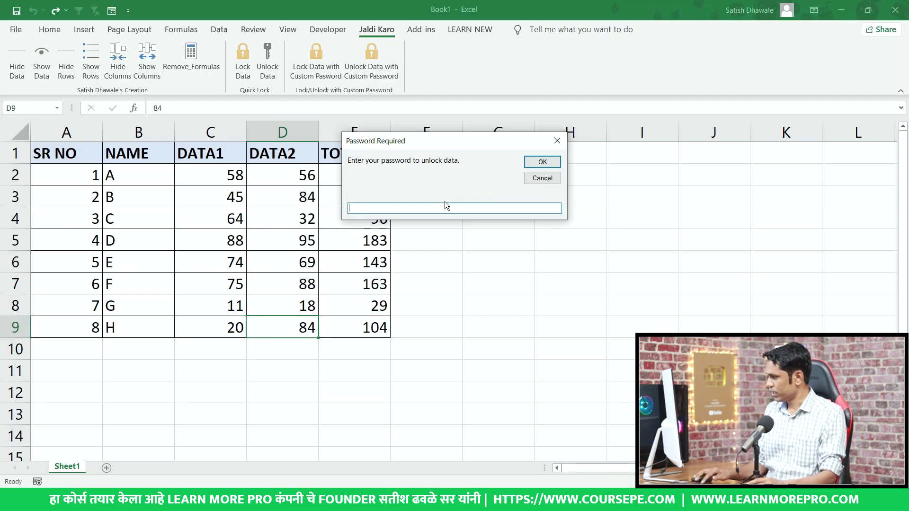
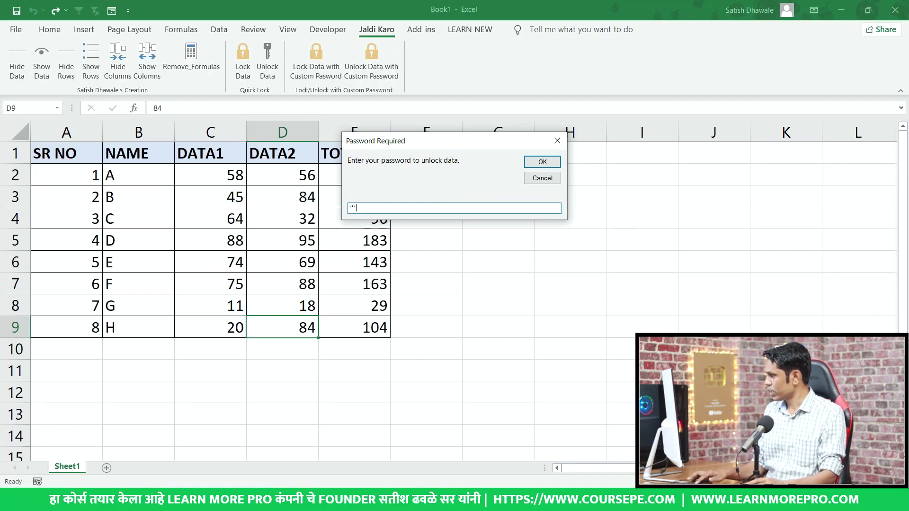
key(Return)
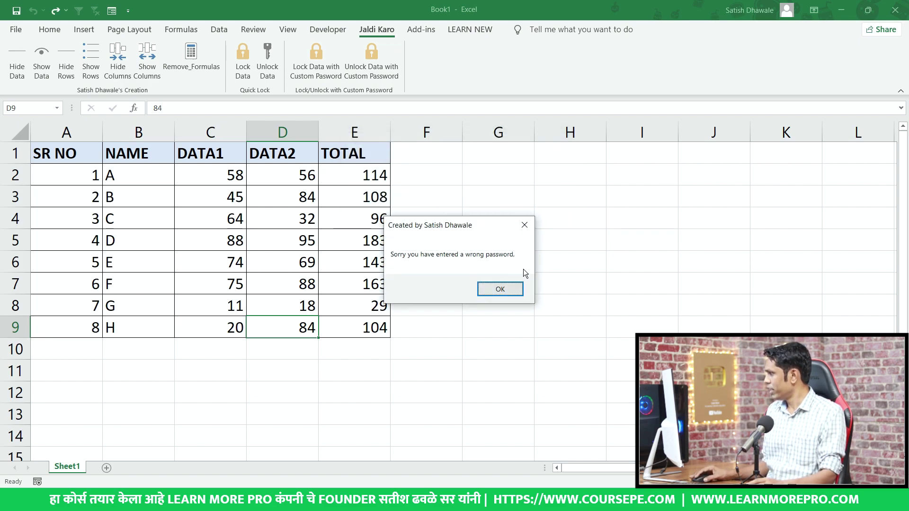
click(501, 288)
click(379, 57)
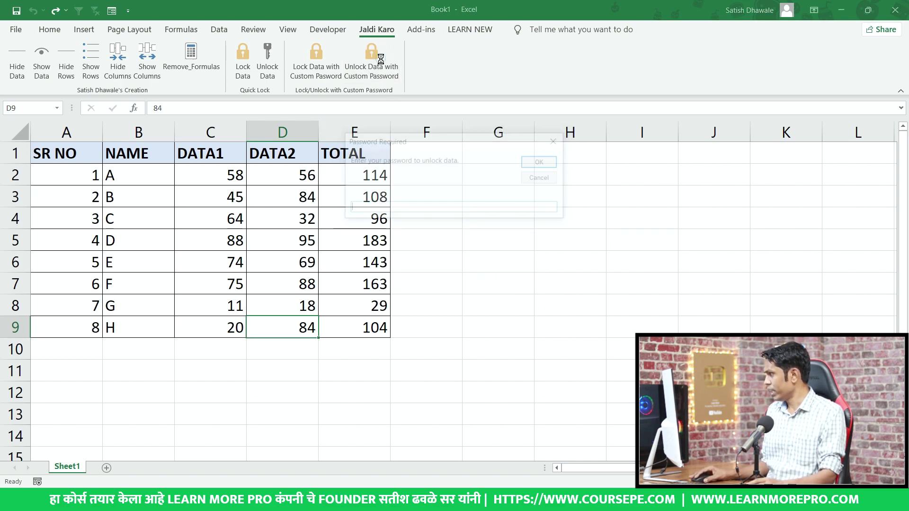
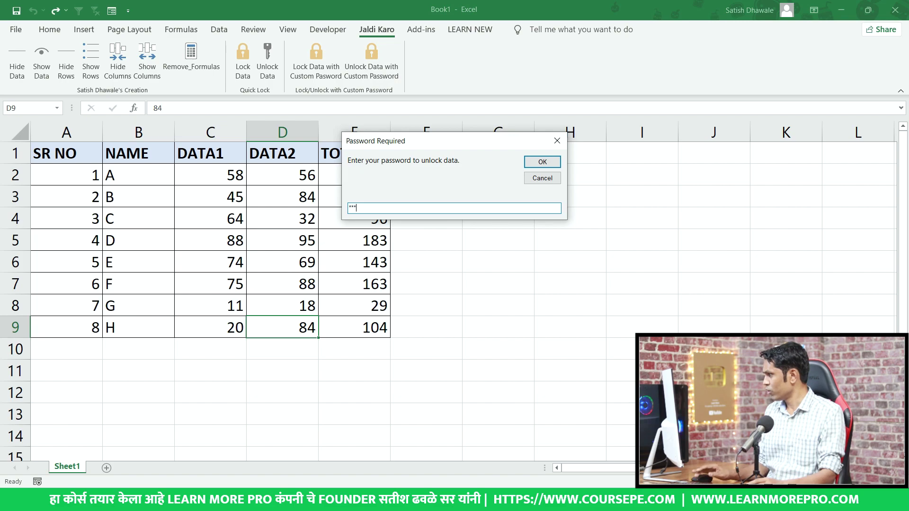
key(Return)
click(465, 289)
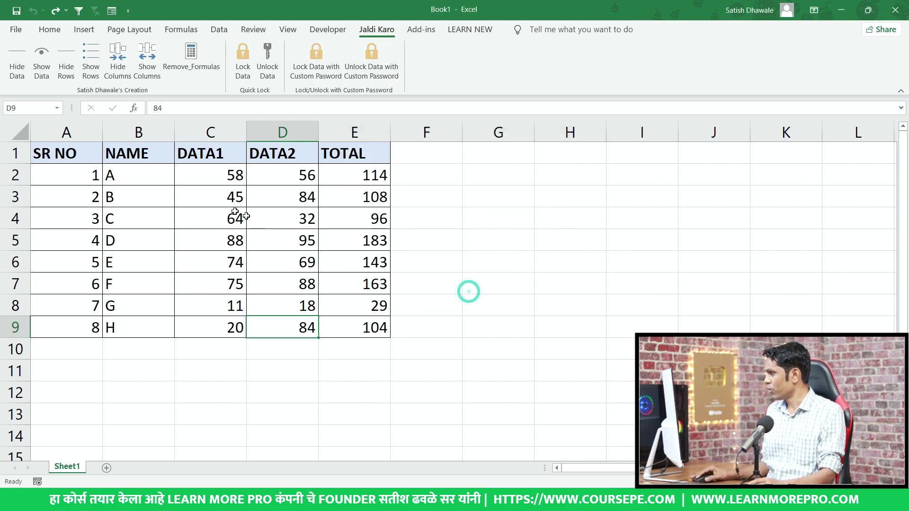
drag(228, 196, 218, 277)
Delete the values in C3:C7 to confirm the cells are editable again
key(Delete)
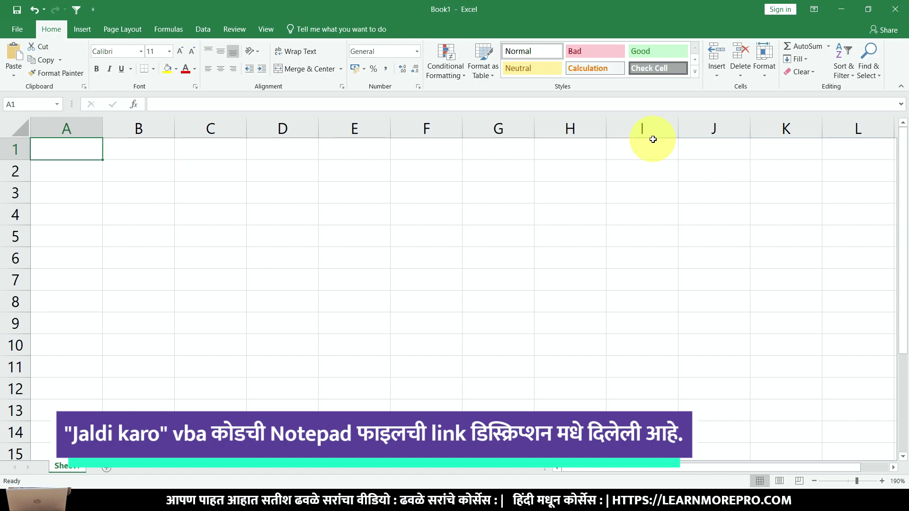
Bring up the Jaldi Karo add-in code in Notepad and scroll through it
key(alt+Tab)
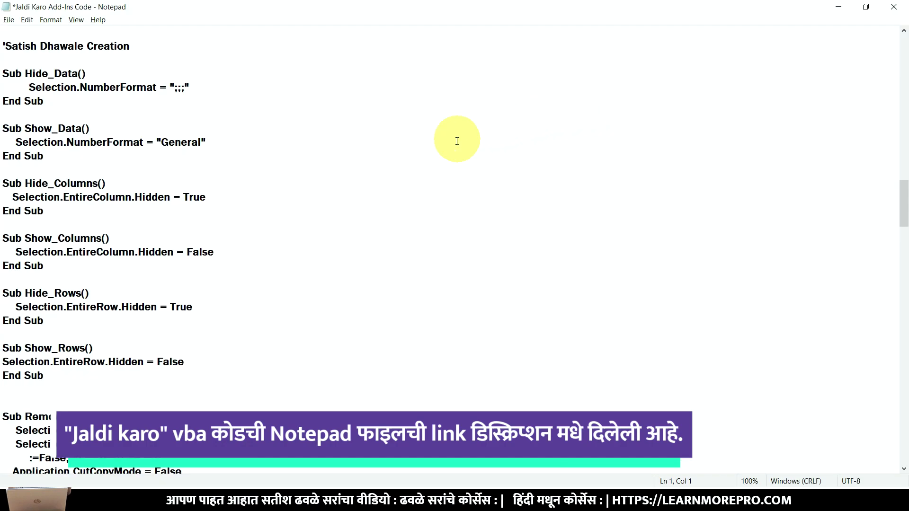
scroll(452, 147, down, 2)
scroll(454, 152, down, 2)
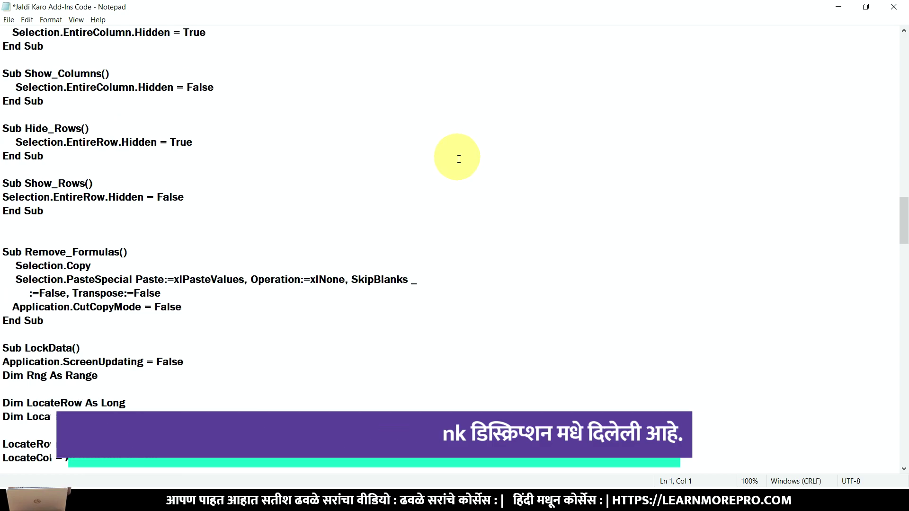
scroll(459, 158, up, 2)
scroll(461, 162, up, 1)
scroll(461, 163, down, 2)
scroll(461, 166, down, 2)
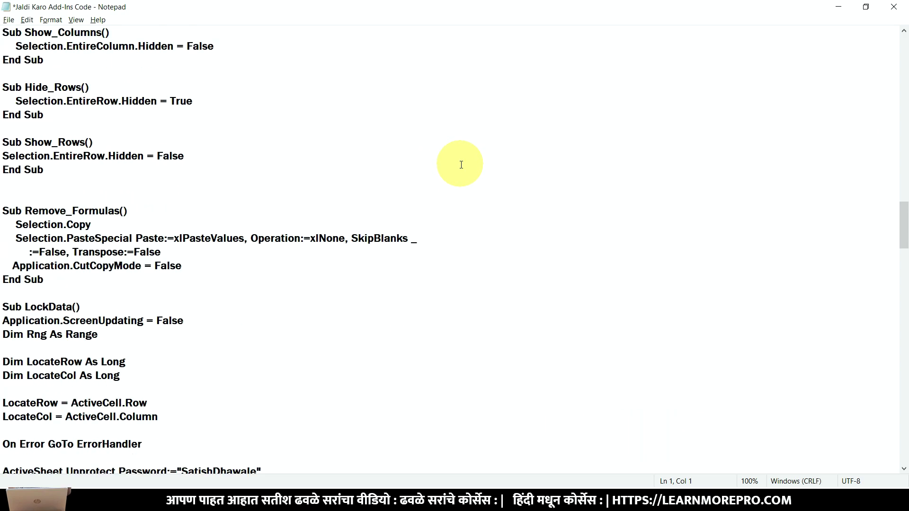
scroll(461, 169, down, 4)
scroll(461, 171, down, 4)
scroll(460, 172, down, 4)
scroll(461, 175, down, 3)
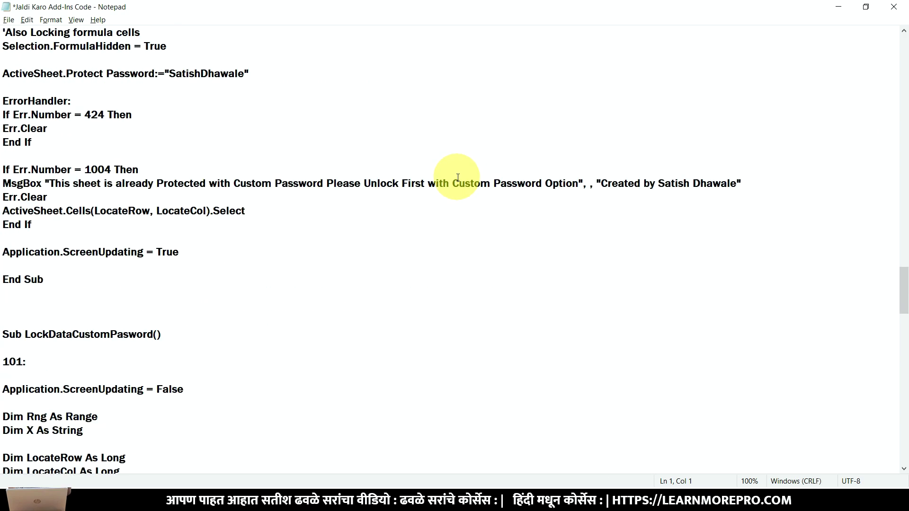
scroll(455, 181, down, 5)
scroll(448, 184, down, 4)
scroll(451, 188, down, 2)
scroll(446, 195, down, 2)
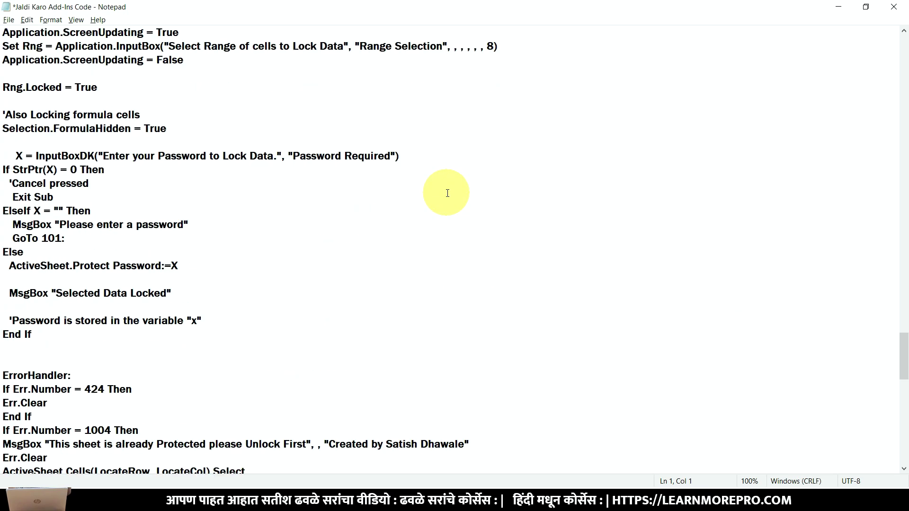
scroll(448, 193, down, 4)
scroll(448, 193, down, 3)
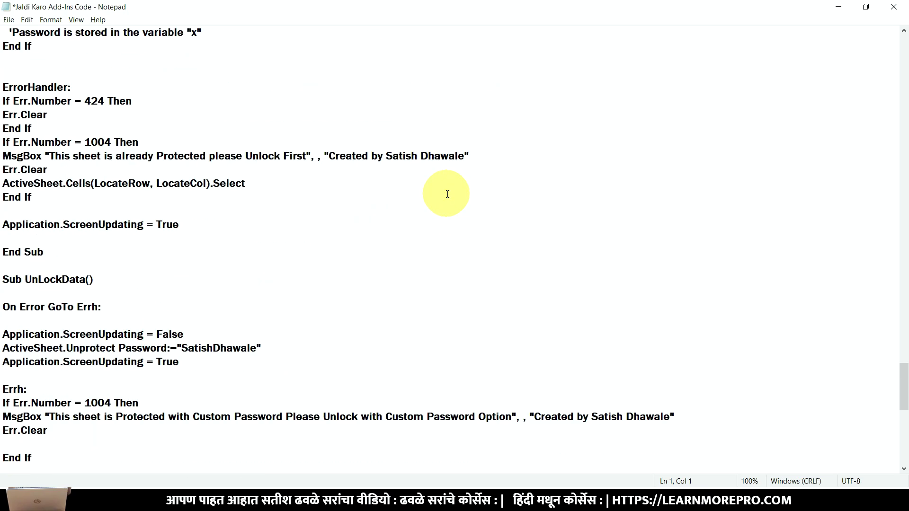
scroll(447, 194, down, 4)
scroll(446, 195, down, 4)
scroll(446, 195, down, 3)
scroll(445, 195, down, 2)
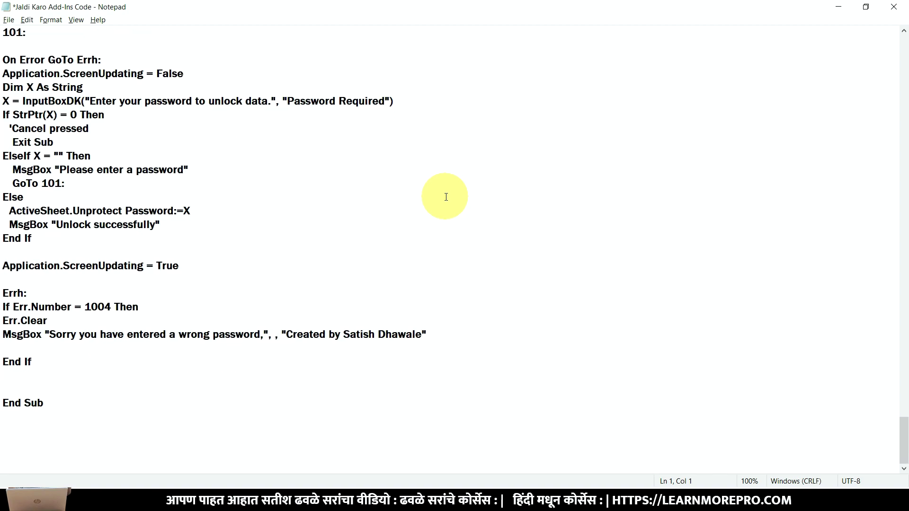
scroll(446, 198, up, 3)
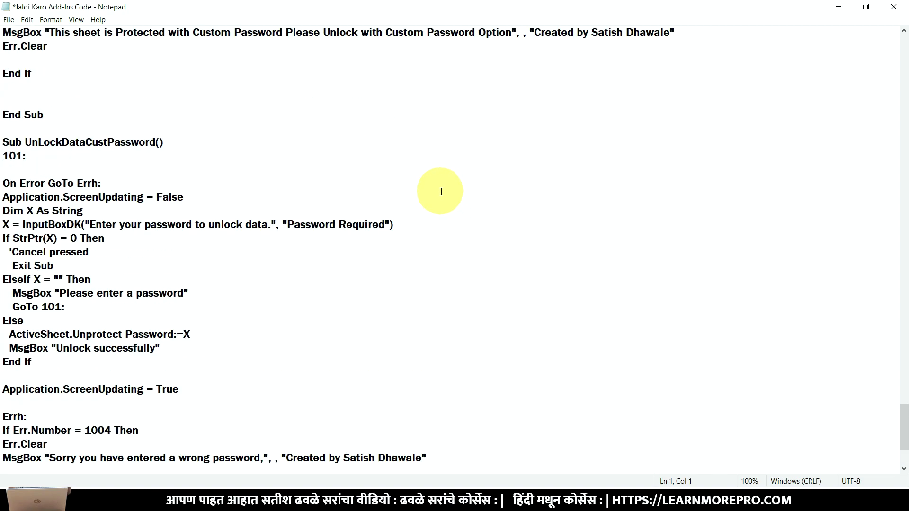
Select the macro code from below the 101: line to the end, then return to Excel
click(421, 172)
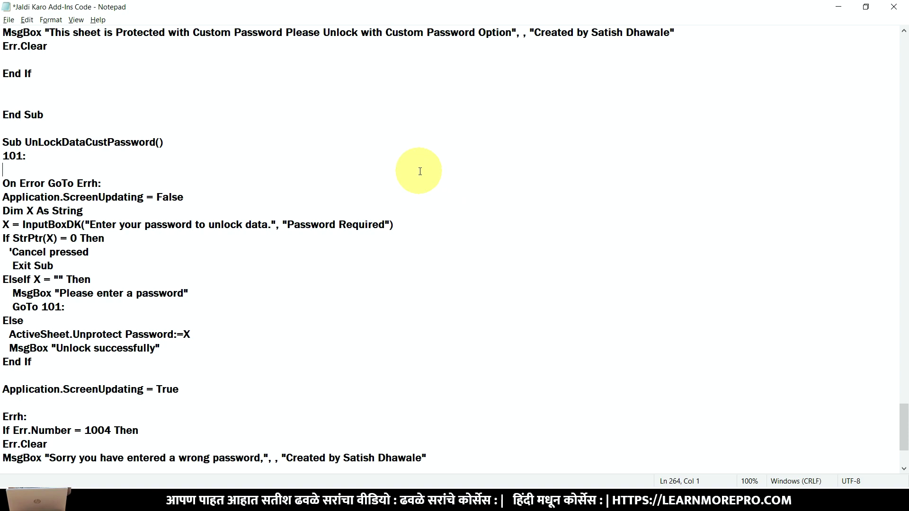
key(ctrl+shift+End)
key(ctrl+c)
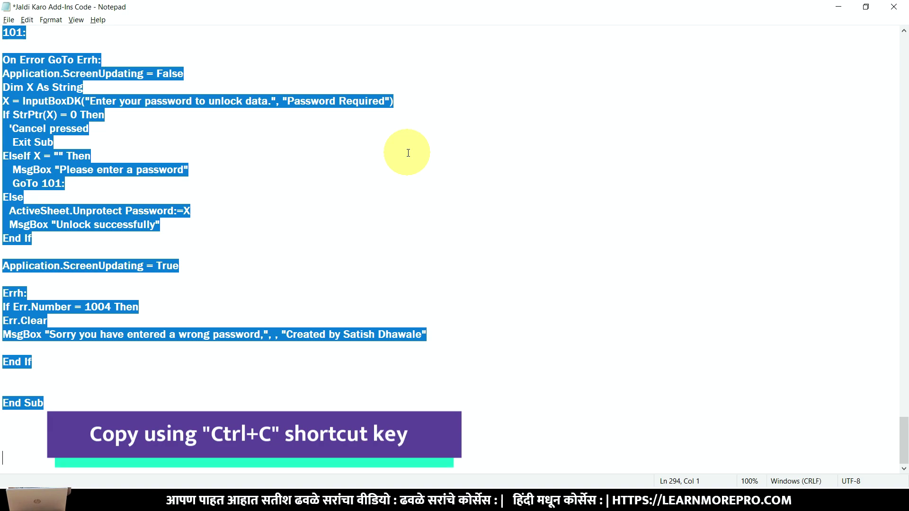
key(alt+Tab)
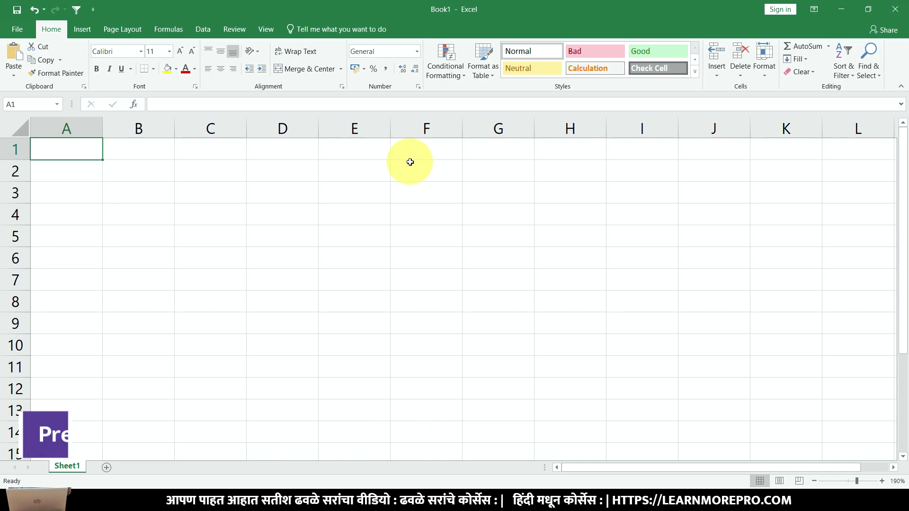
Open the VBA editor for Book1 with Alt+F11
key(alt+F11)
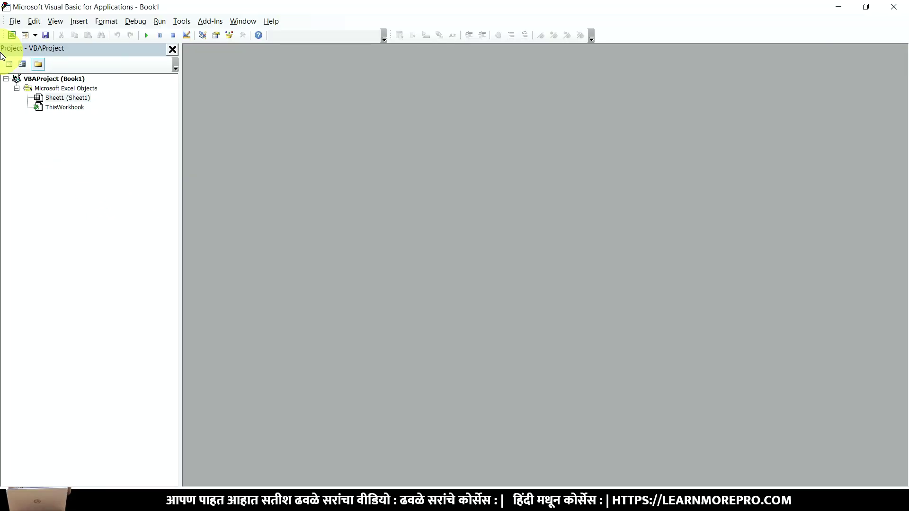
Restore the Project Explorer panel from the View menu
click(174, 50)
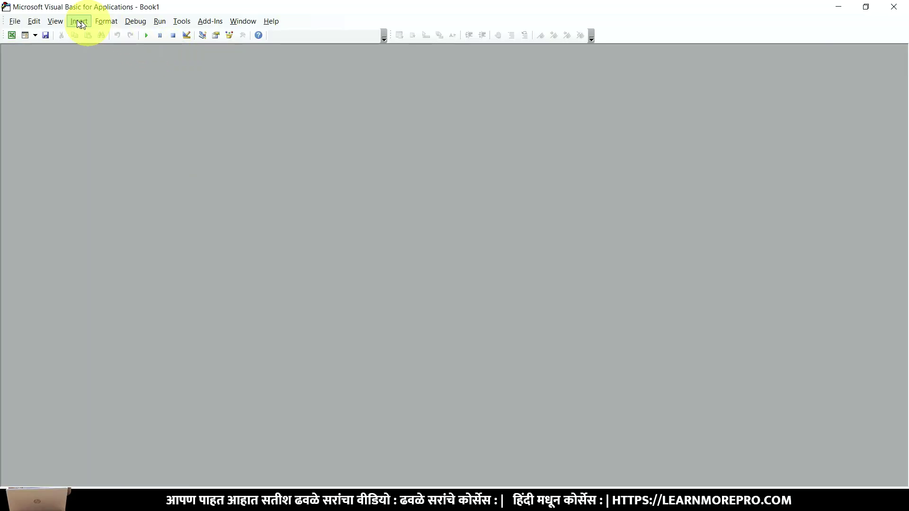
click(56, 22)
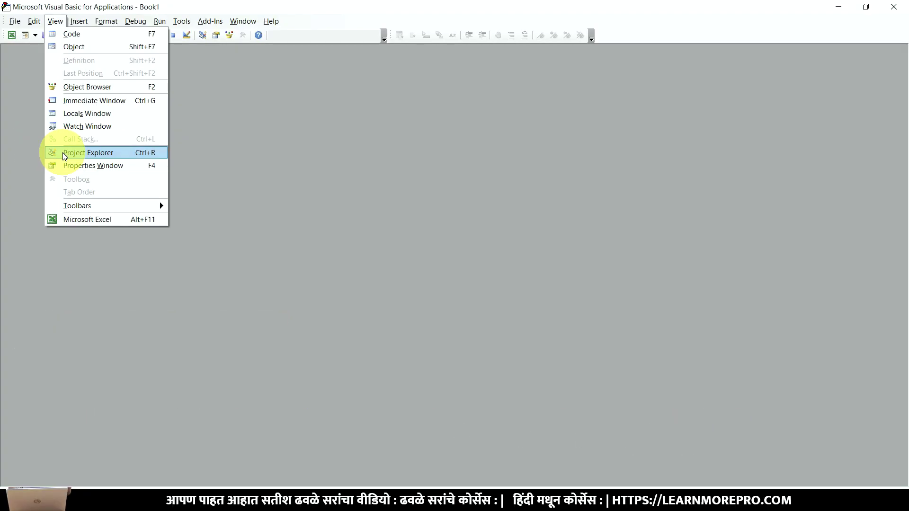
click(65, 152)
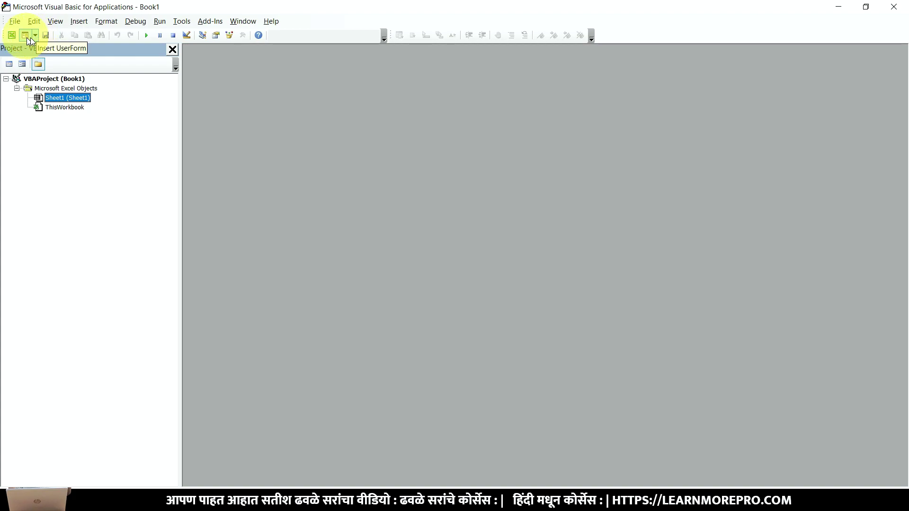
click(56, 22)
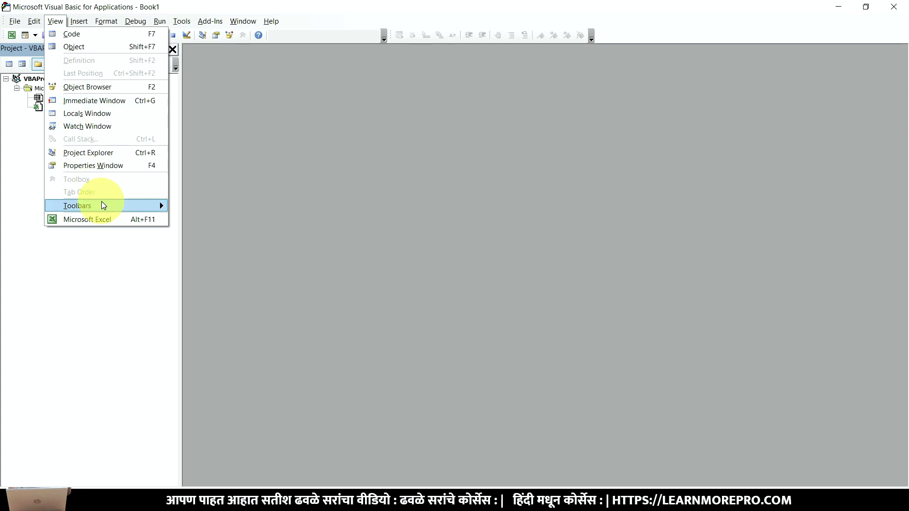
mouse_move(77, 206)
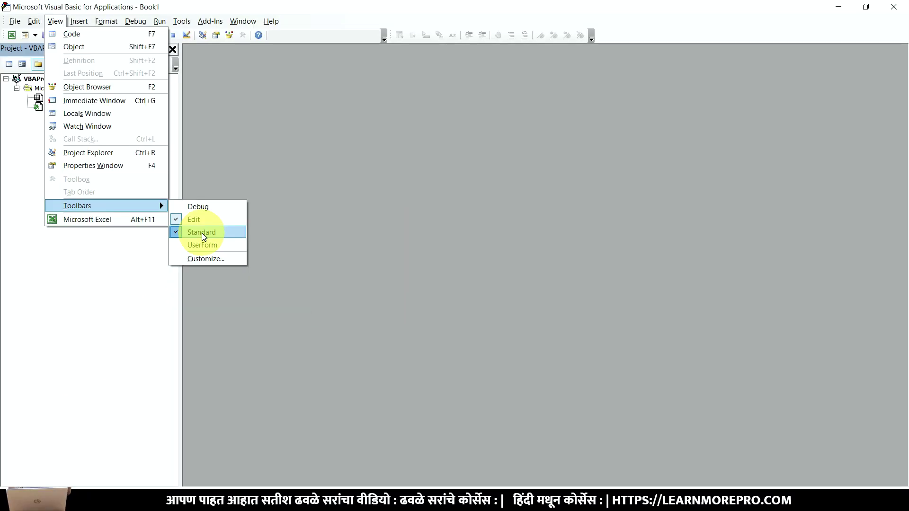
click(95, 297)
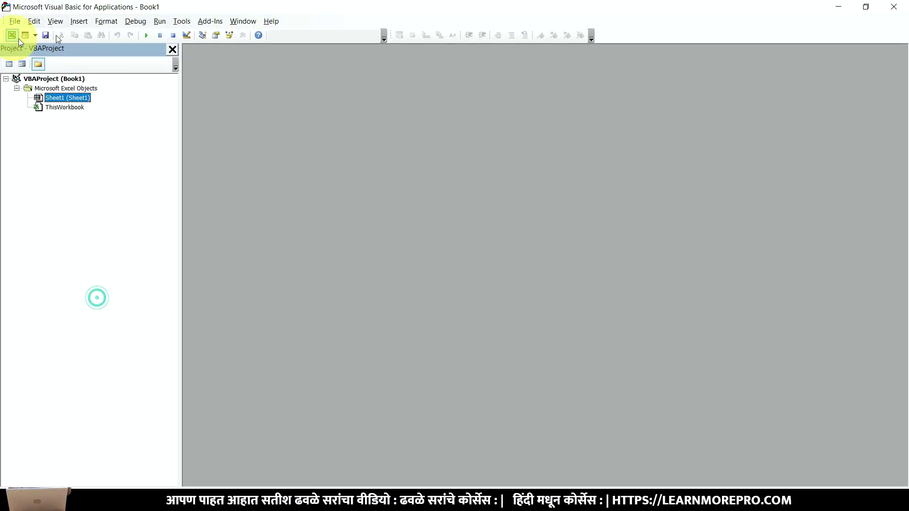
Insert a new standard module, Module1, into Book1's project
click(35, 37)
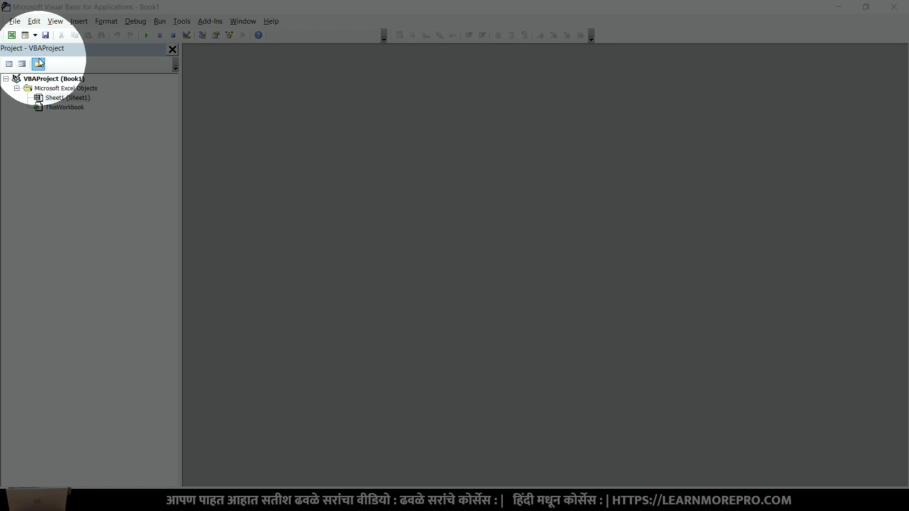
click(36, 36)
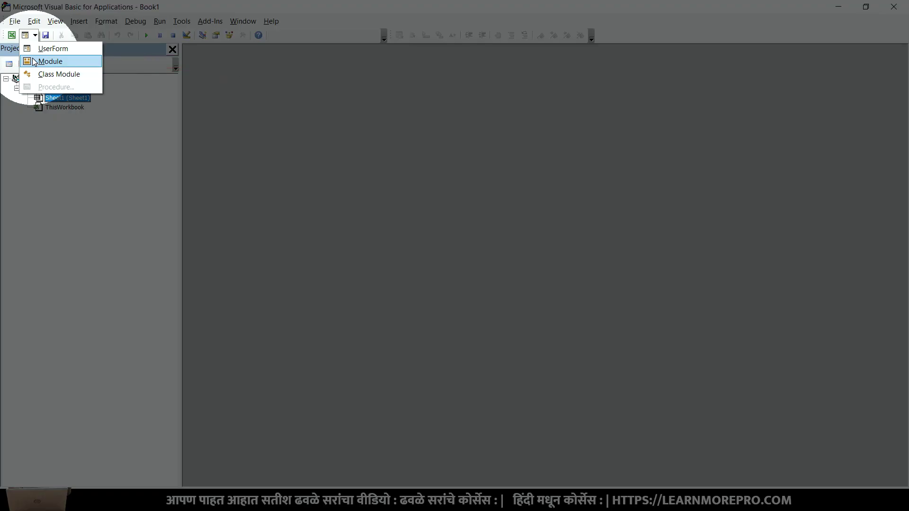
click(49, 62)
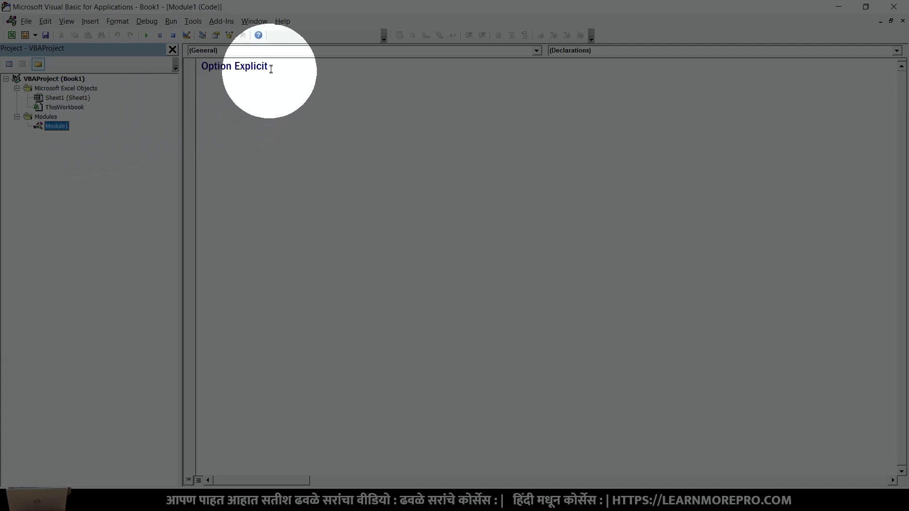
Add a blank line below Option Explicit in Module1
click(225, 85)
click(224, 86)
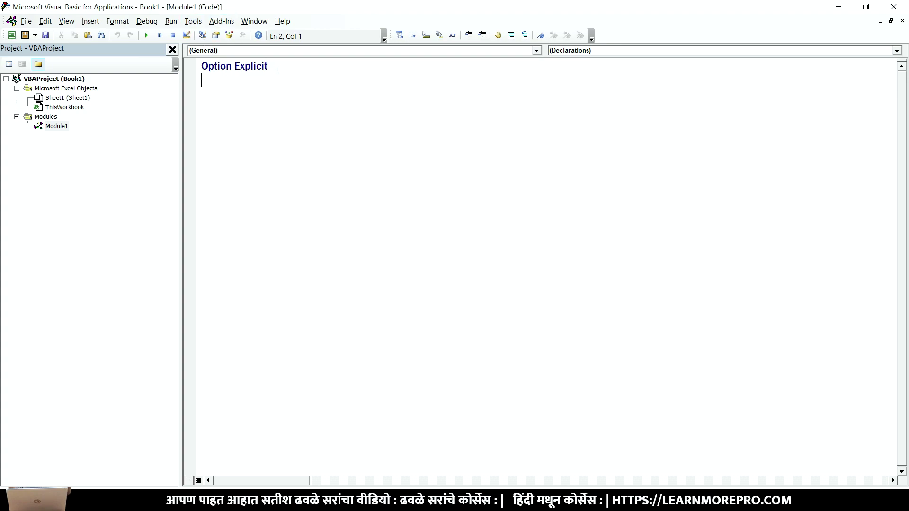
key(Return)
click(243, 92)
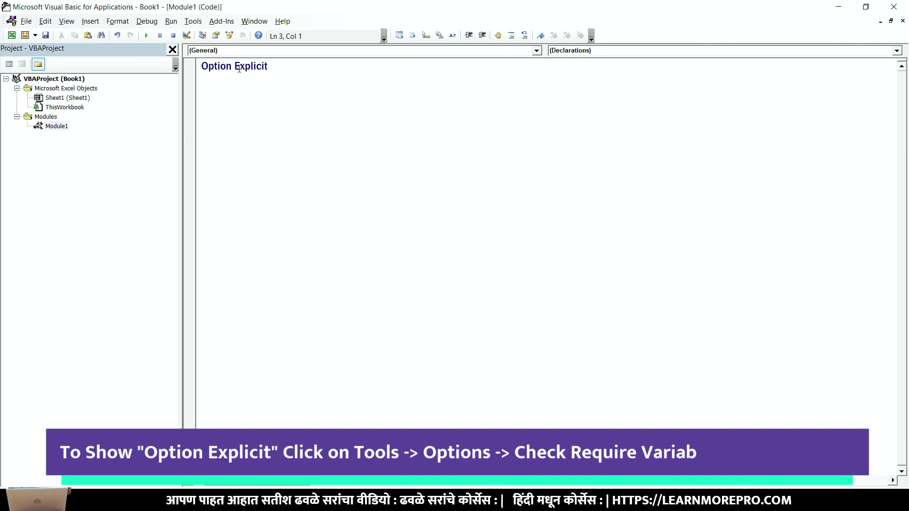
Turn on Require Variable Declaration in Tools > Options, then paste the Jaldi Karo macros
click(193, 21)
click(224, 88)
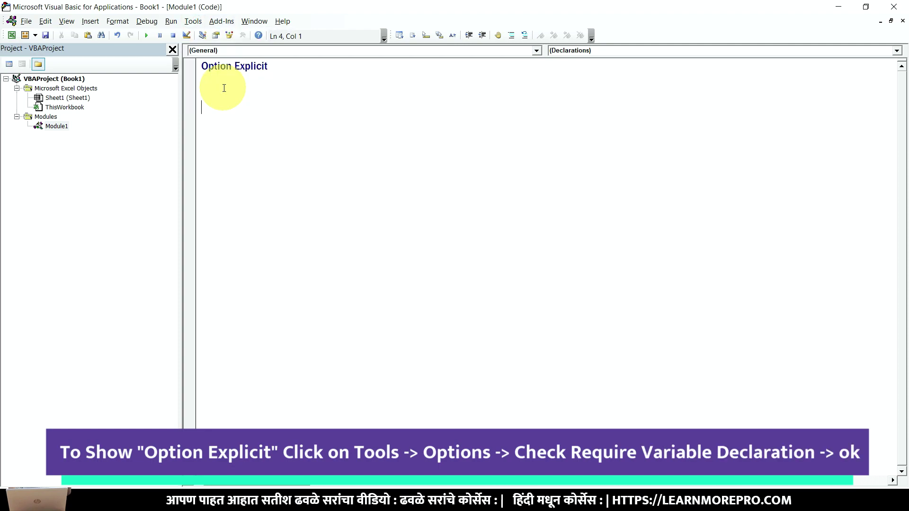
click(191, 24)
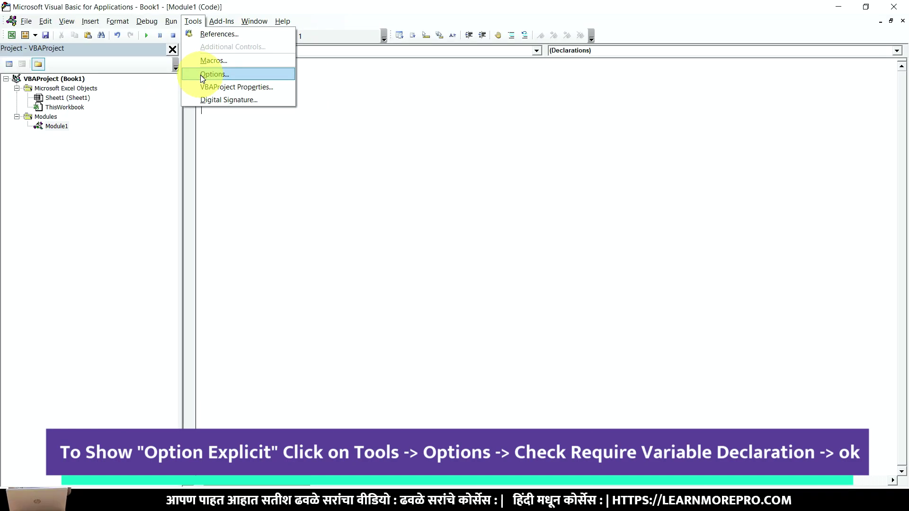
click(201, 76)
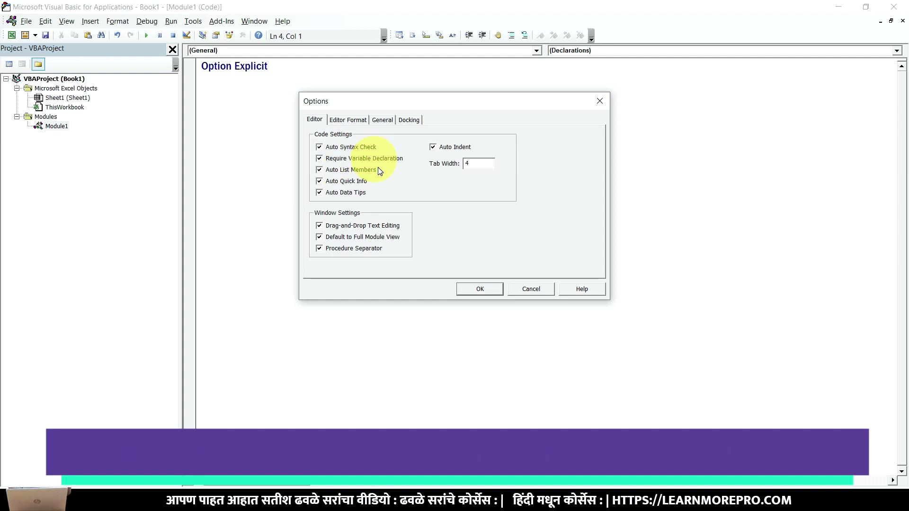
click(498, 287)
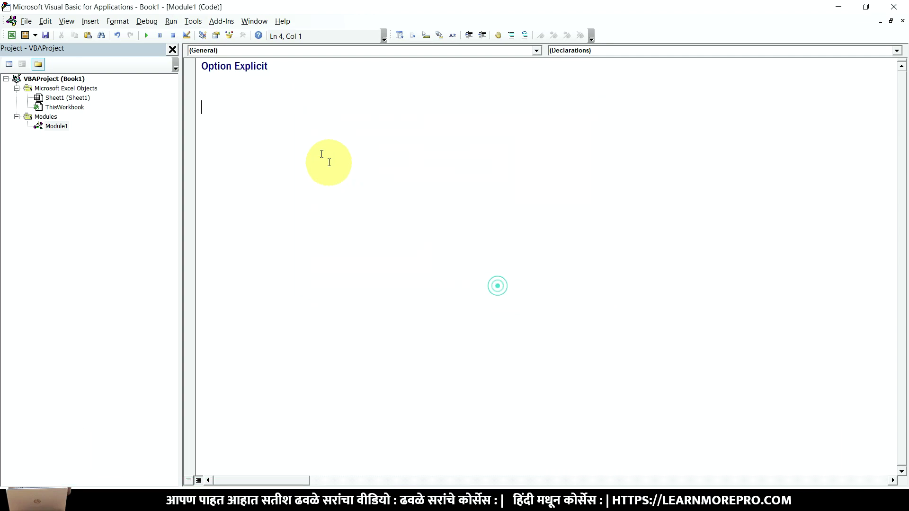
key(ctrl+v)
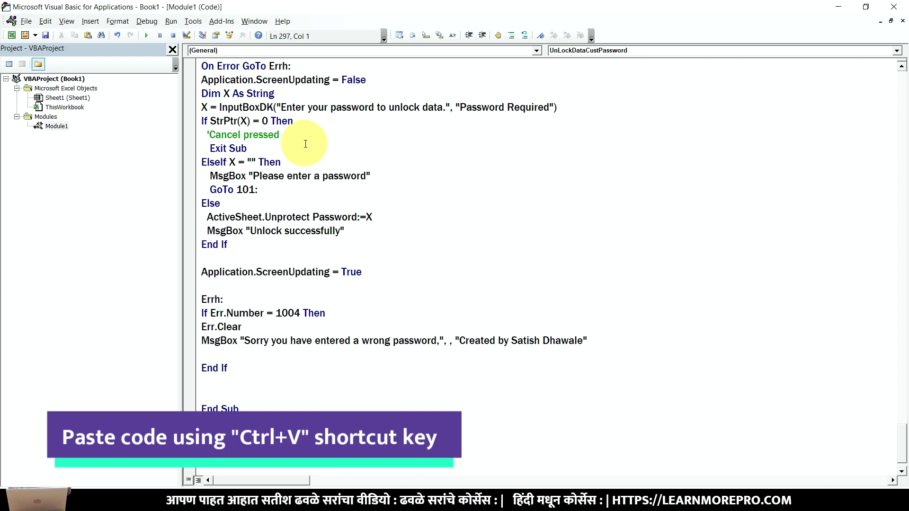
scroll(313, 194, up, 7)
scroll(322, 195, up, 7)
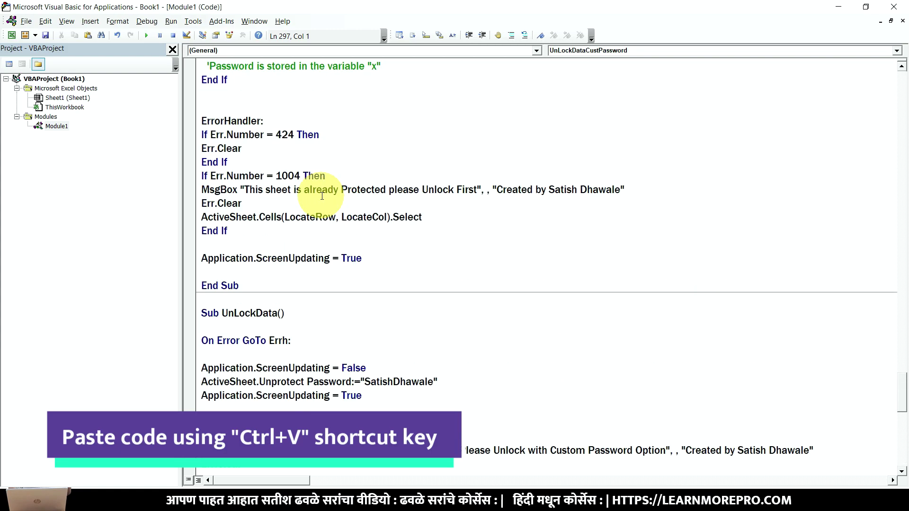
scroll(322, 195, up, 9)
scroll(322, 199, up, 9)
scroll(321, 204, up, 10)
scroll(320, 206, down, 7)
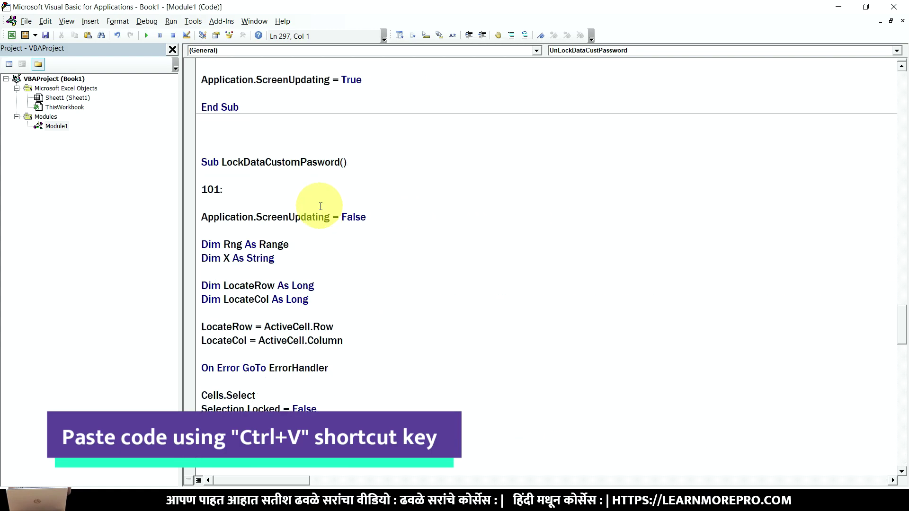
scroll(321, 213, down, 9)
scroll(341, 221, down, 6)
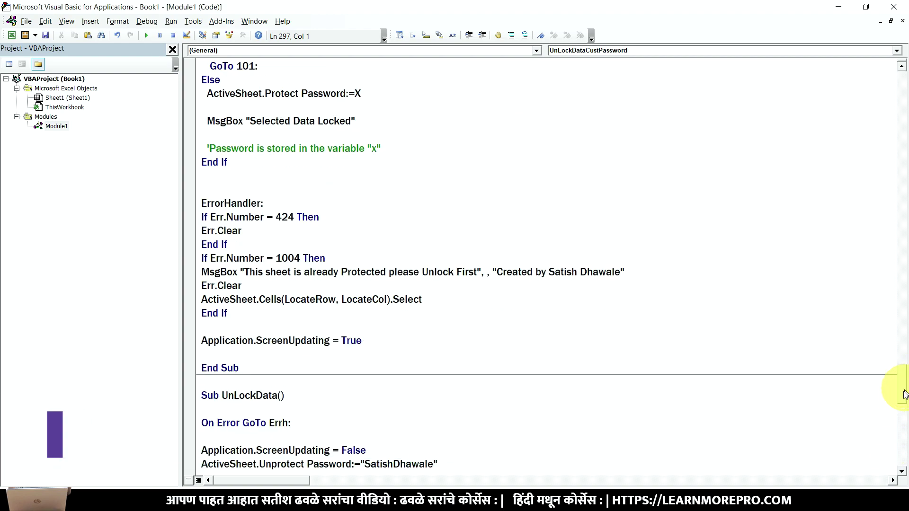
mouse_move(894, 385)
mouse_down()
mouse_move(893, 371)
mouse_move(900, 391)
mouse_up()
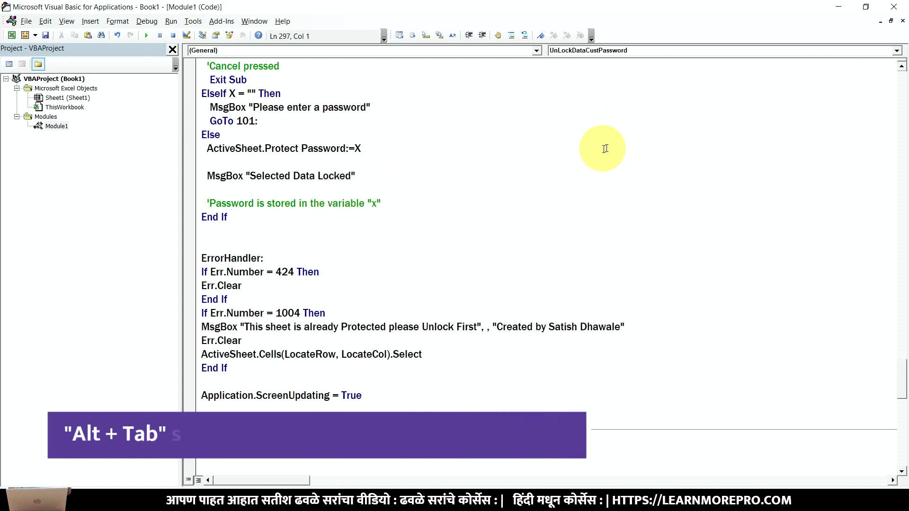
Cycle between Excel, the VBA editor and Notepad, ending in Excel with cell F3 selected
key(alt+Tab)
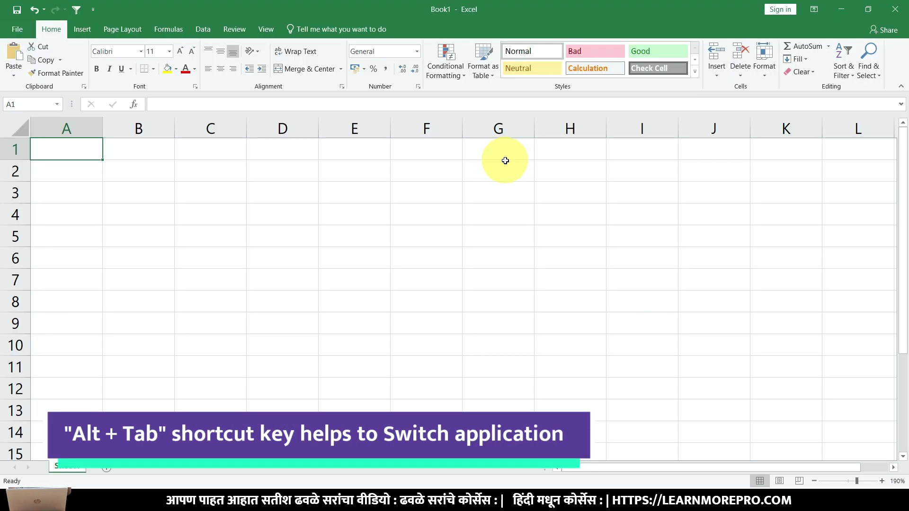
key(alt+Tab)
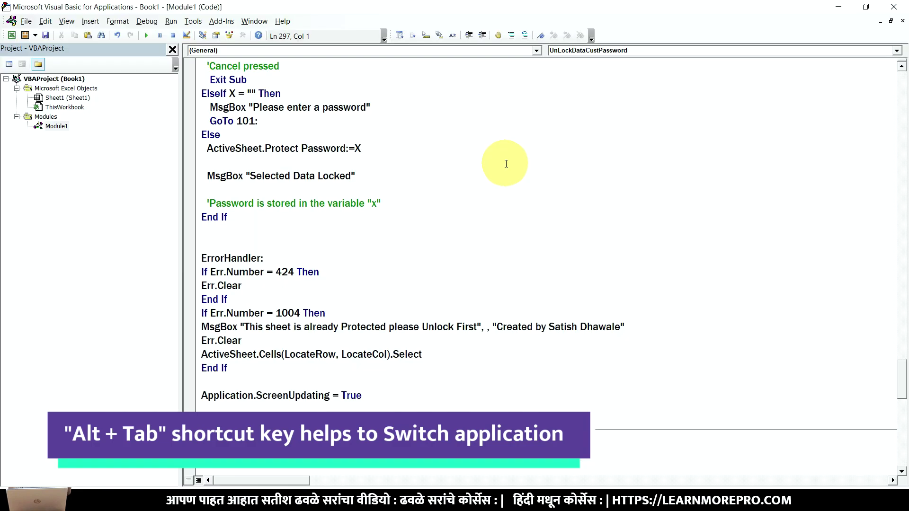
key(alt+Tab)
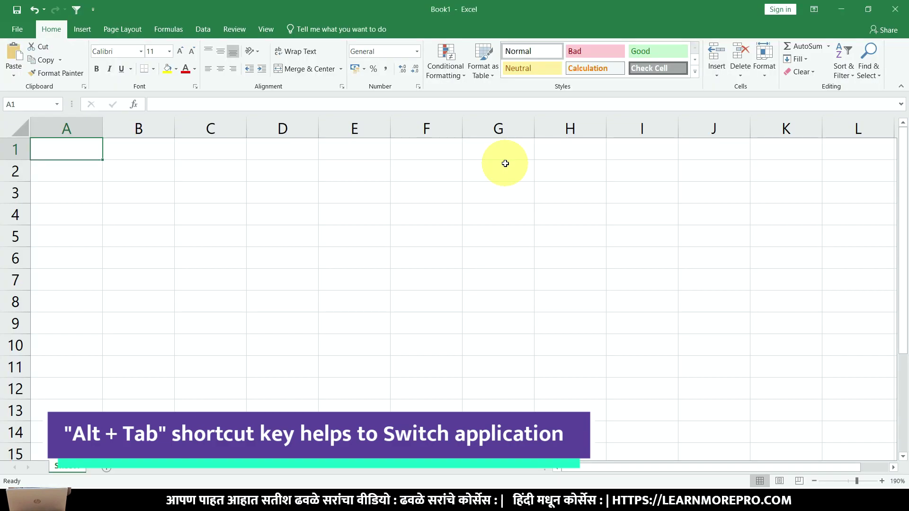
key(alt+Tab)
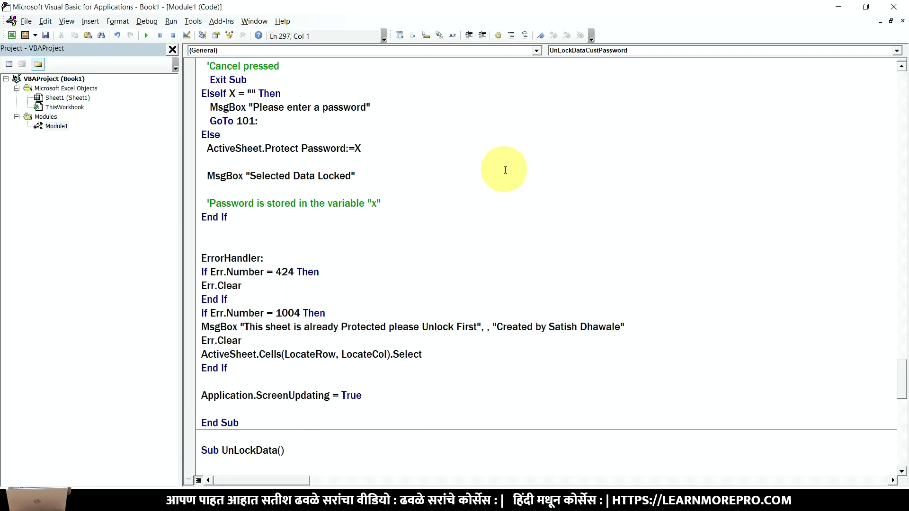
key(alt+Tab)
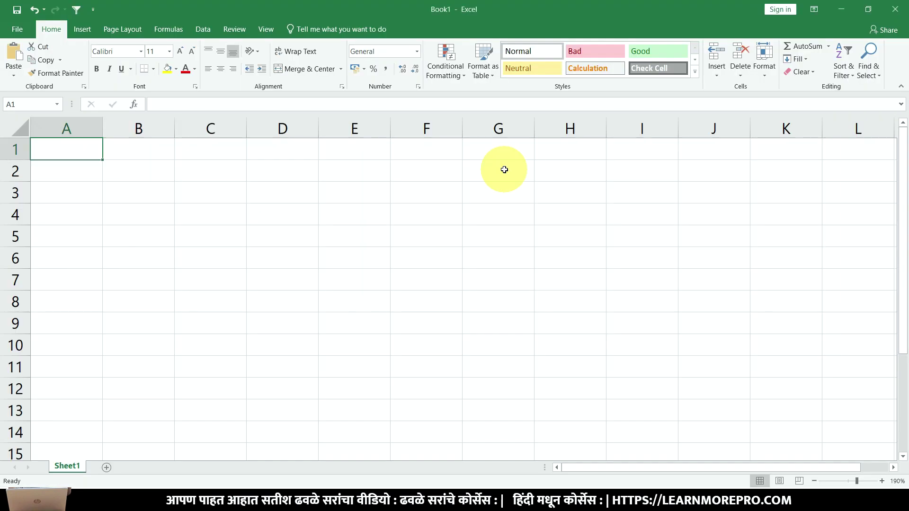
key(alt+Tab)
key(alt+Tab)
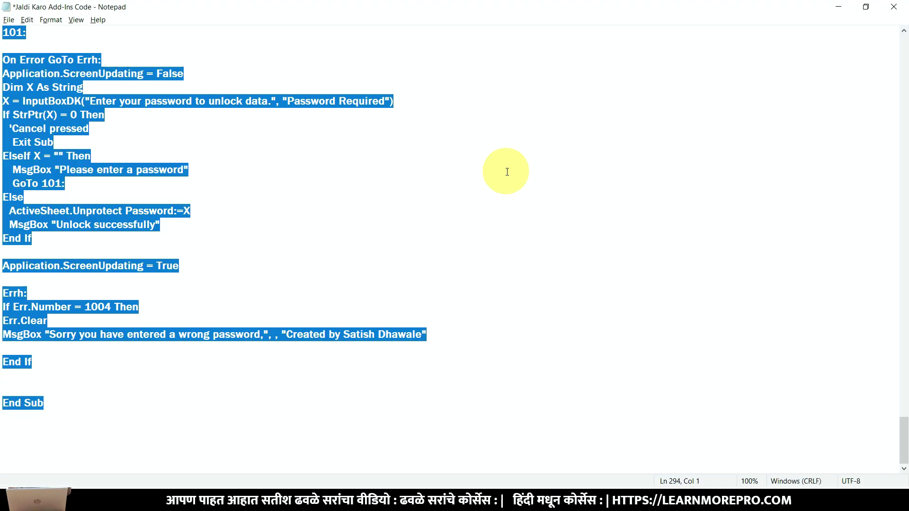
key(alt+Tab)
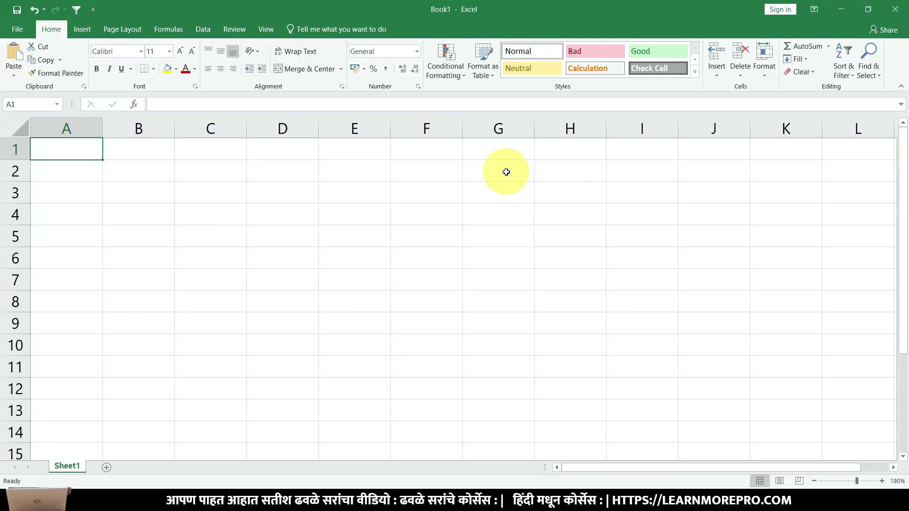
key(alt+Tab)
click(506, 175)
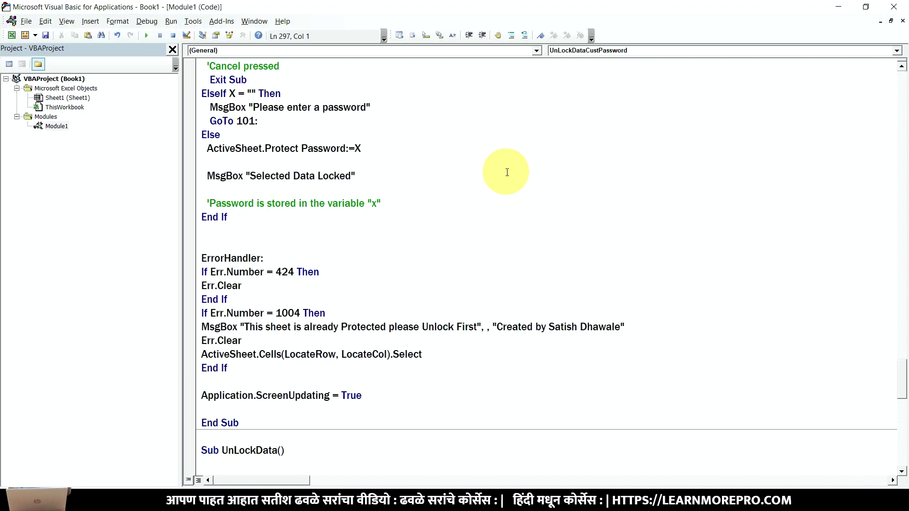
key(alt+Tab)
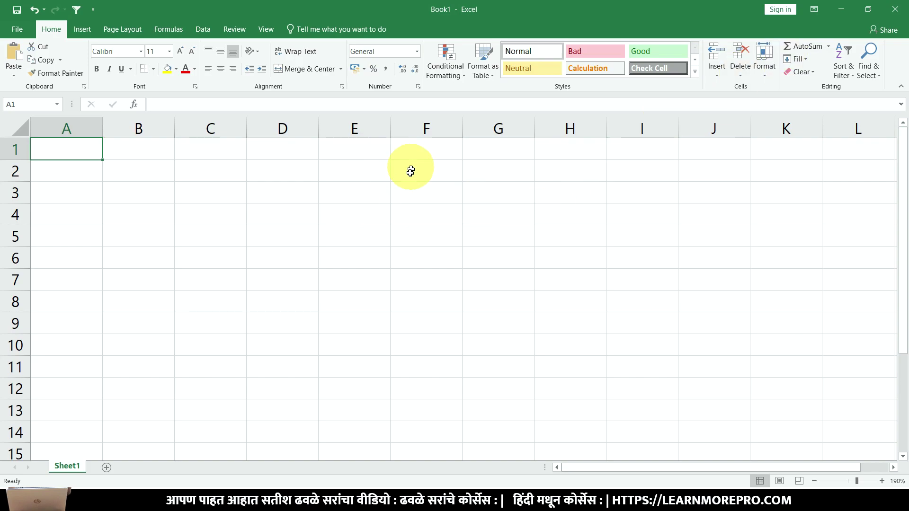
click(401, 201)
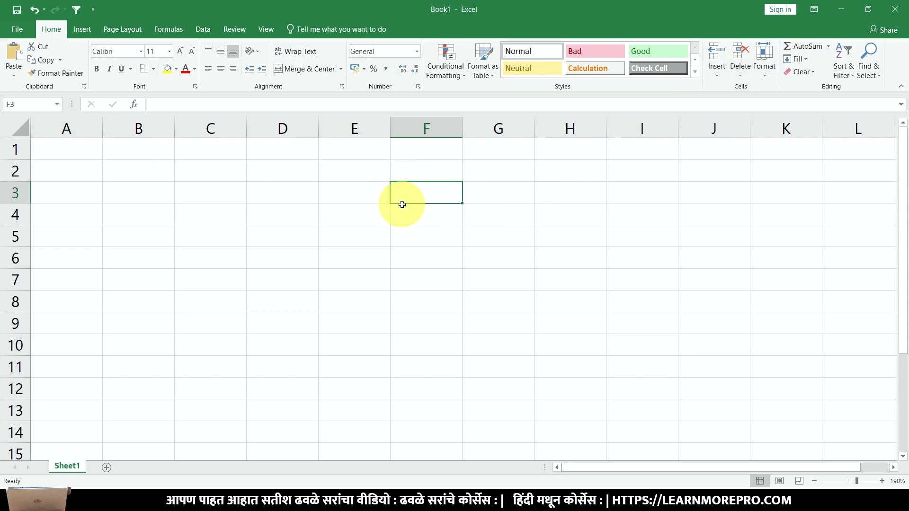
Select Module1 in the VBA editor, close the editor, and select cell A1
key(alt+F11)
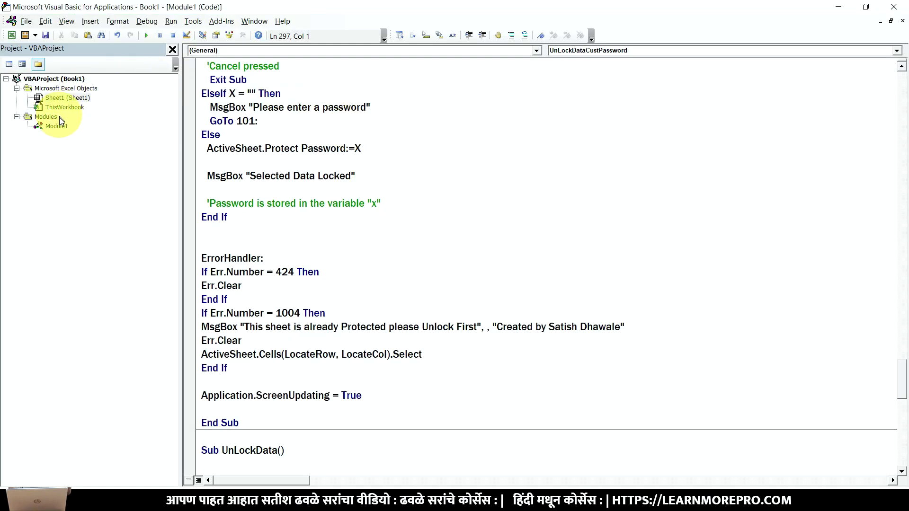
click(57, 125)
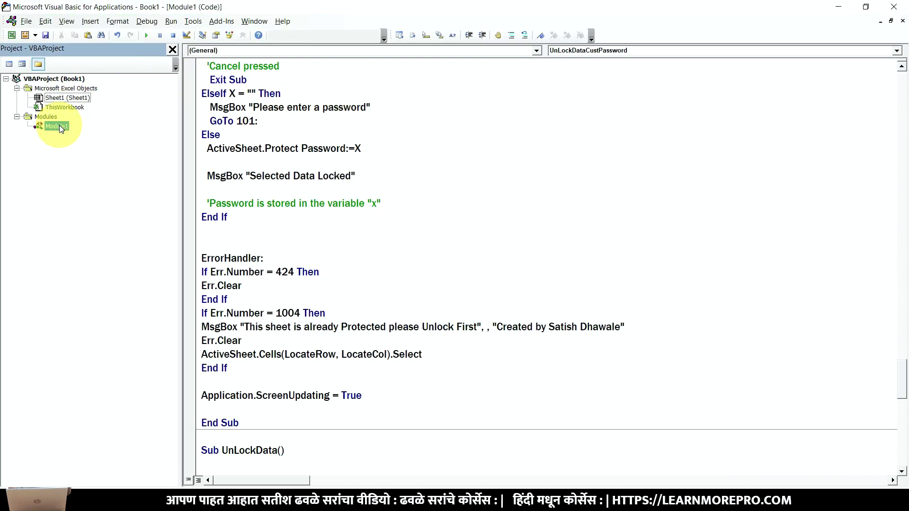
click(894, 7)
click(62, 149)
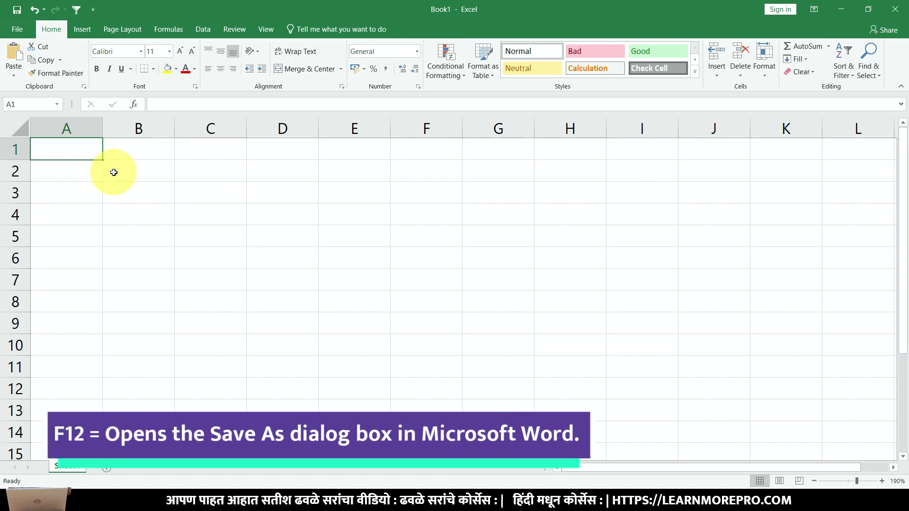
Open Save As for Book1 with F12, center the dialog, and expand the file type list
key(F12)
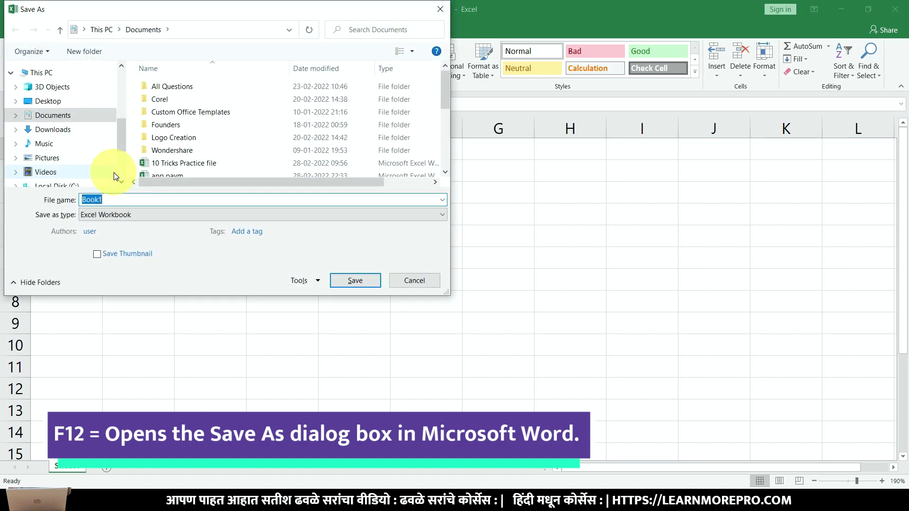
drag(170, 14, 356, 77)
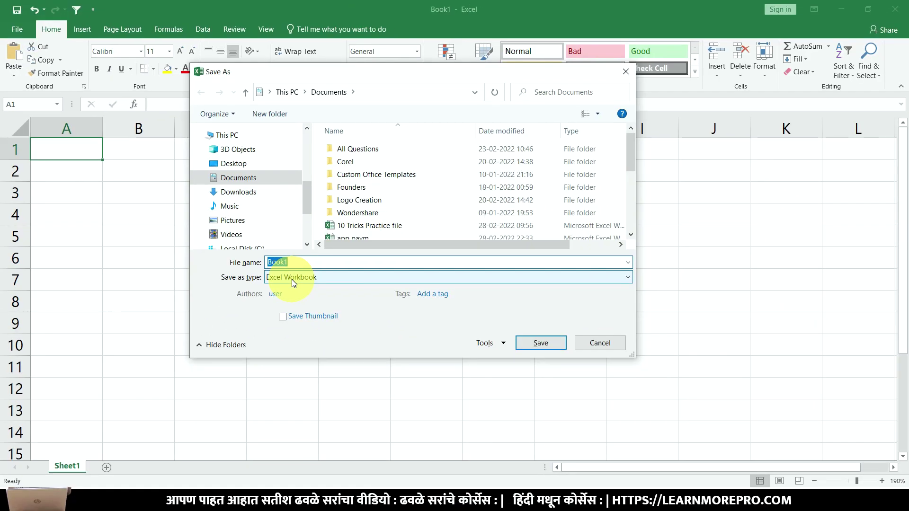
click(292, 279)
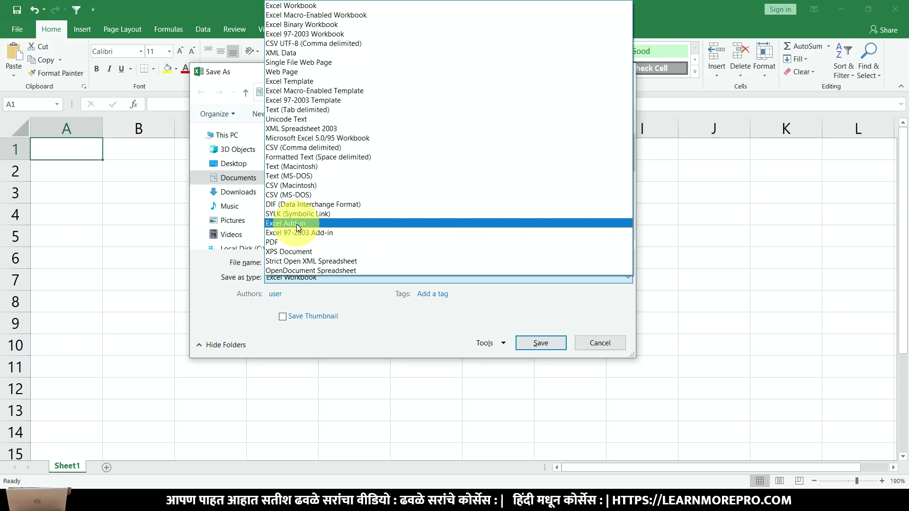
Save Book1 as the Excel Add-in 'Jaldi Karo' and confirm the save
click(298, 223)
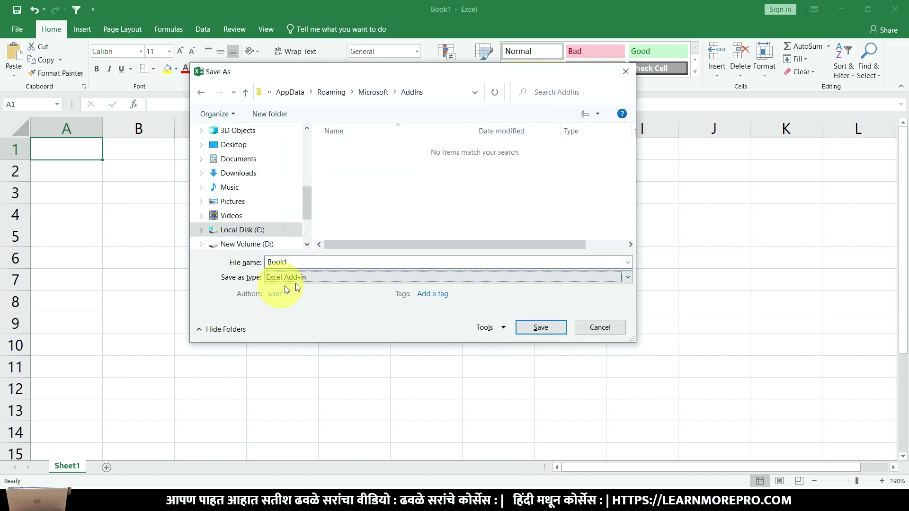
double_click(287, 262)
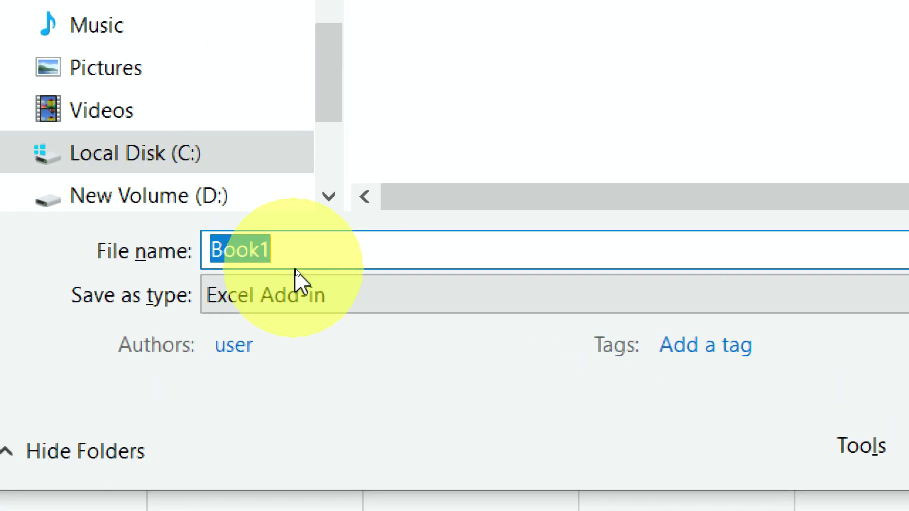
key(BackSpace)
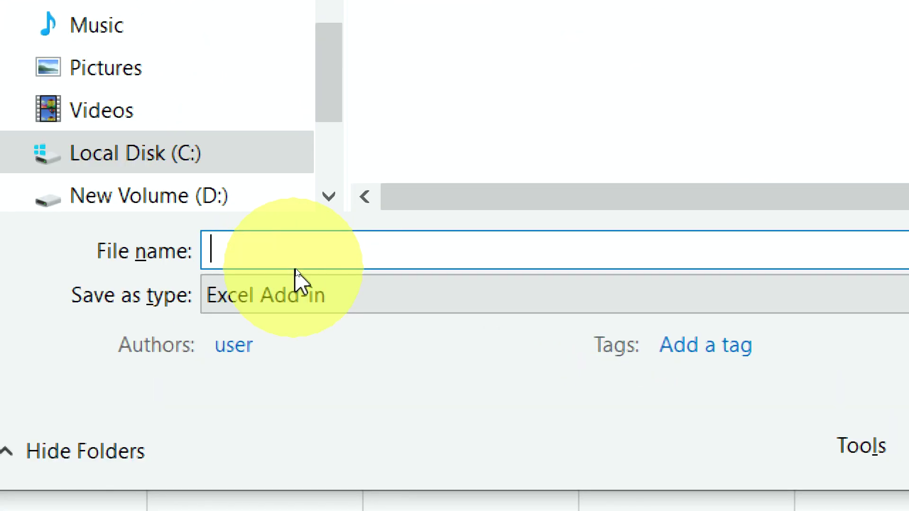
text(jAL)
key(BackSpace)
key(BackSpace)
key(BackSpace)
text(Ja)
text(ldi Karo)
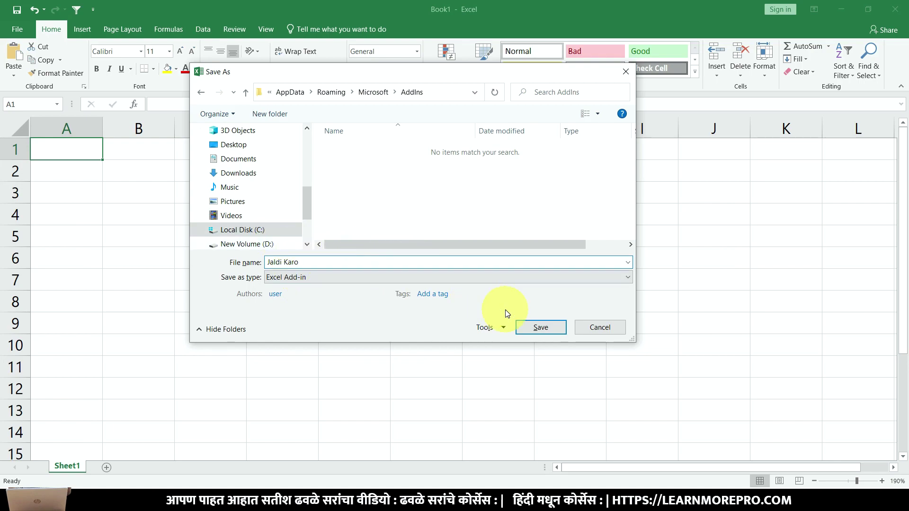
click(551, 328)
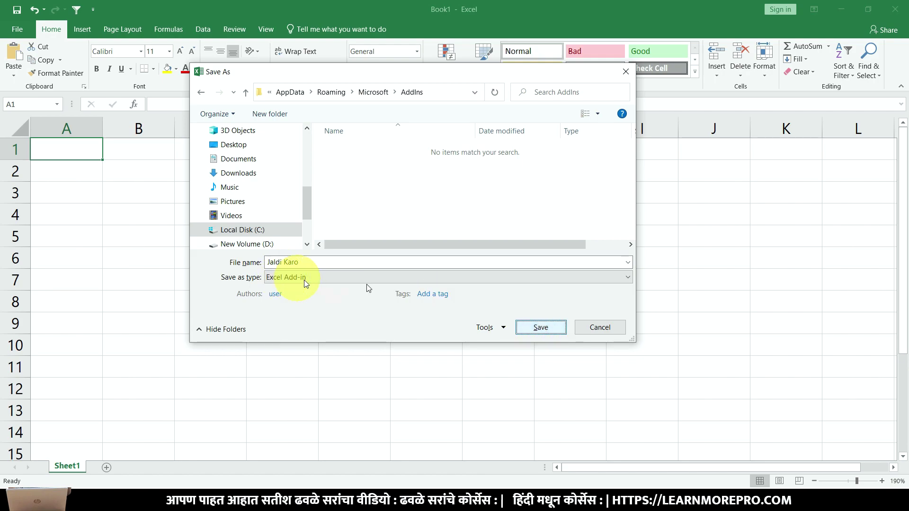
click(541, 327)
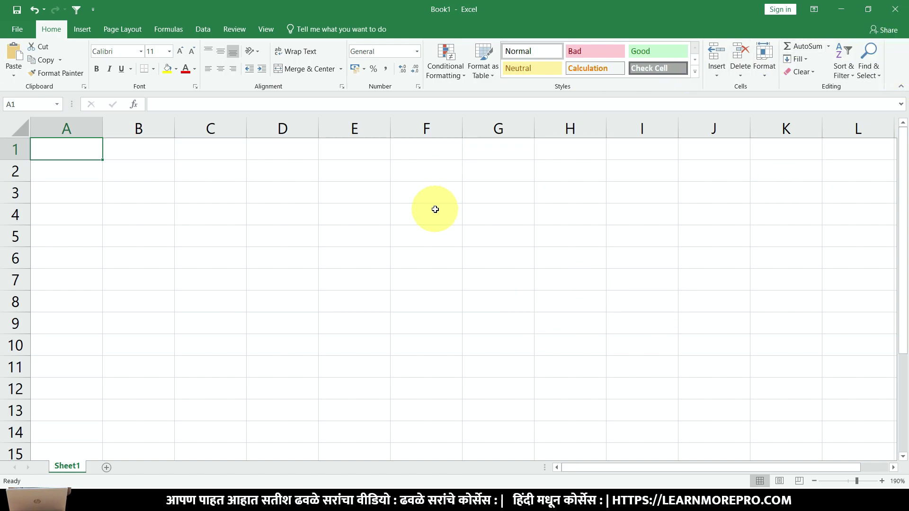
Close the VBA editor, then close Book1 choosing Don't Save
key(alt+F11)
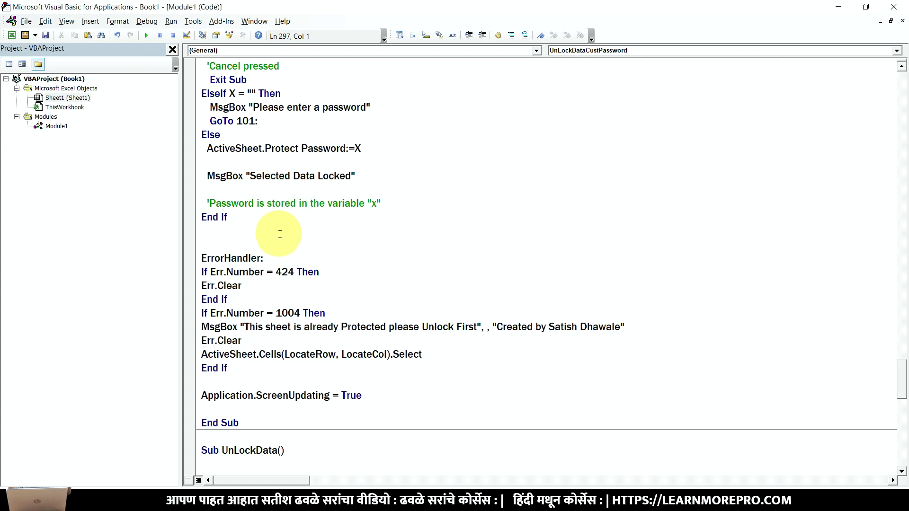
click(883, 6)
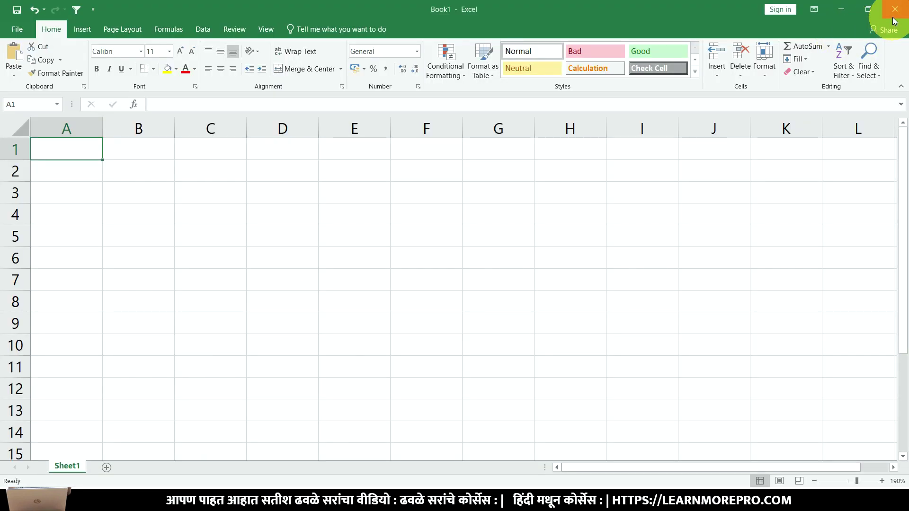
click(893, 17)
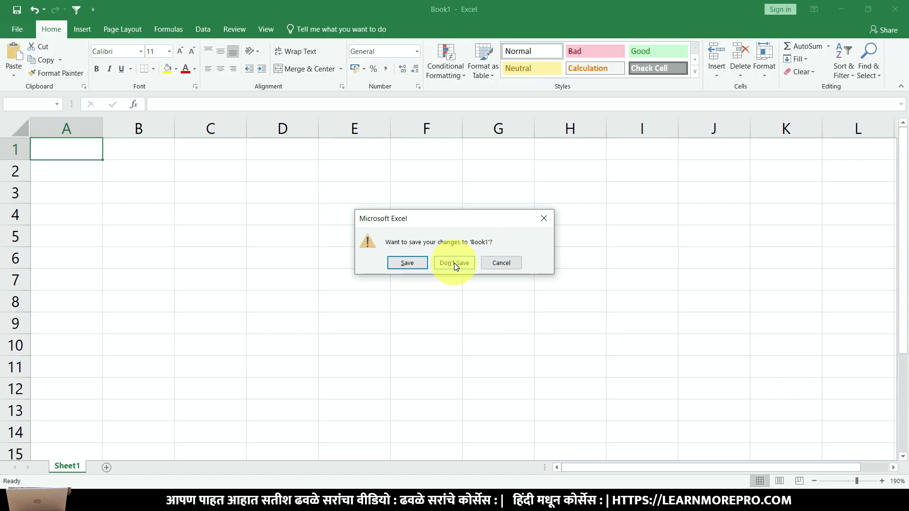
click(453, 263)
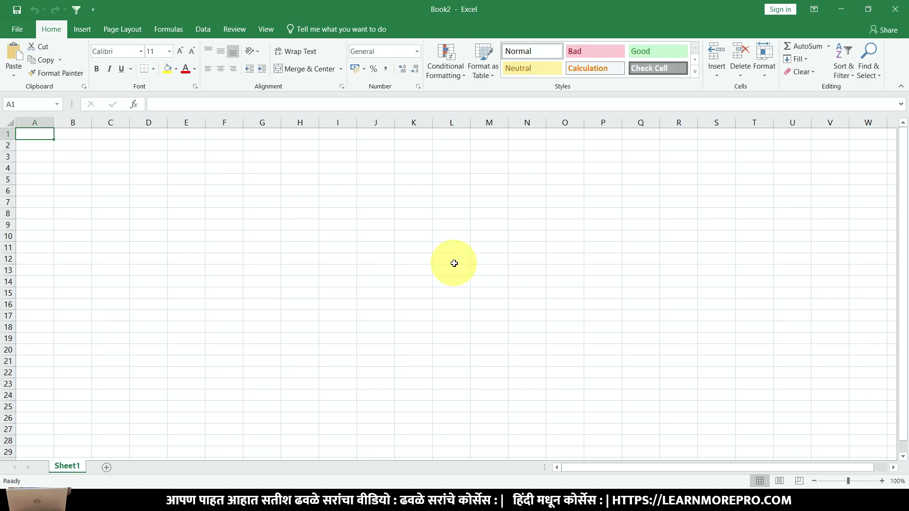
Bring the blank Excel workbook to the front and right-click the ribbon tabs
ctrl+scroll(355, 239, up, 3)
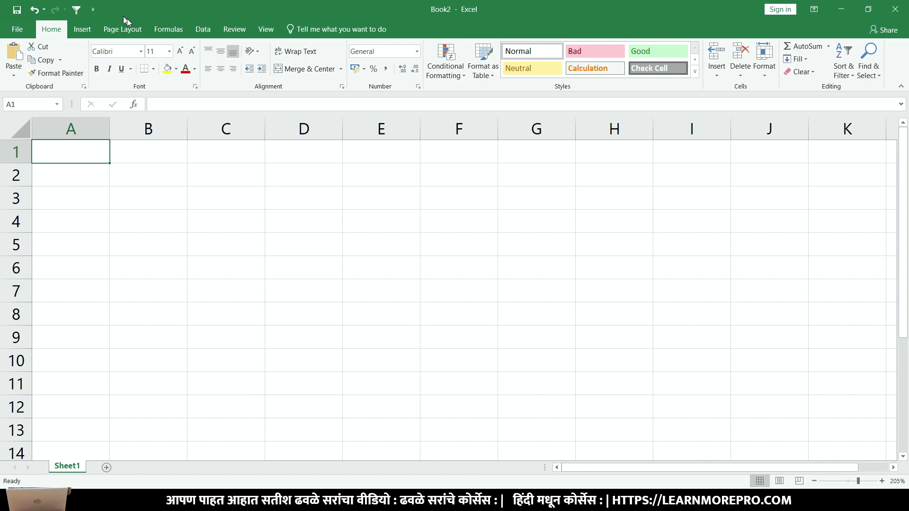
click(227, 28)
click(251, 27)
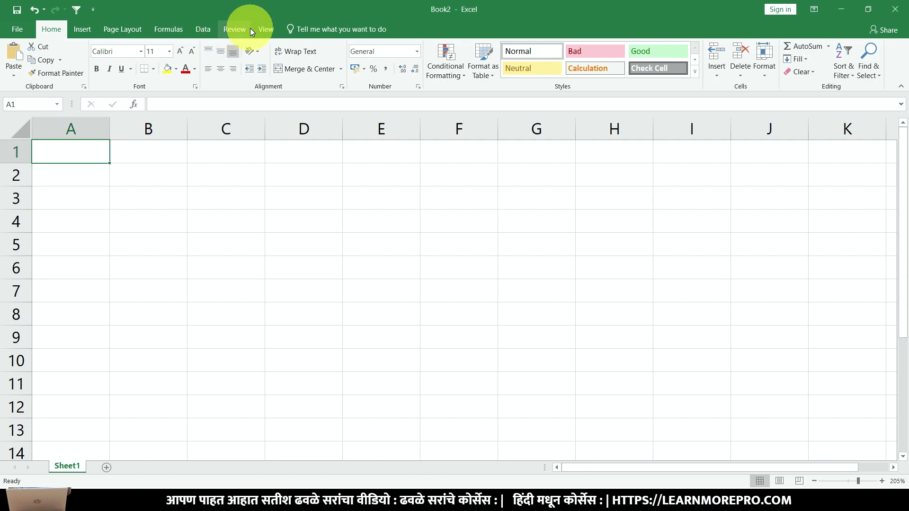
right_click(230, 32)
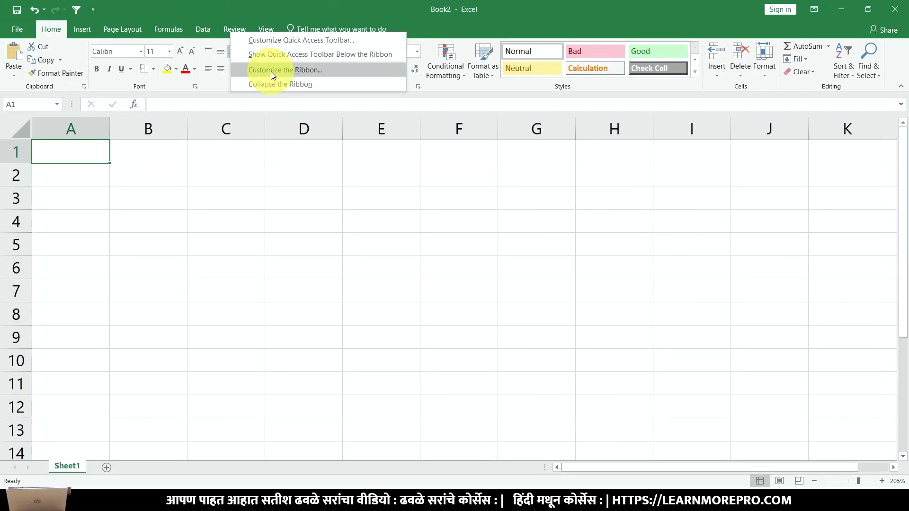
In Customize the Ribbon, select View and add a New Tab after it
click(272, 75)
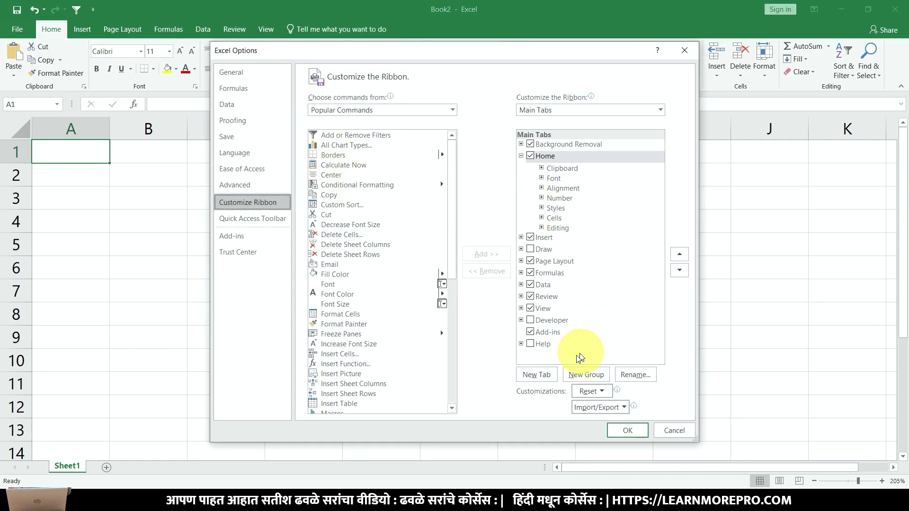
click(521, 157)
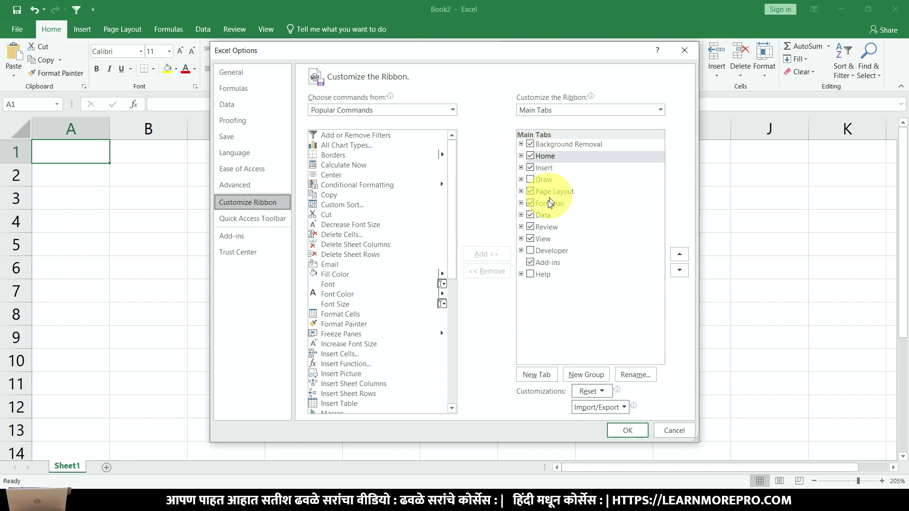
click(521, 156)
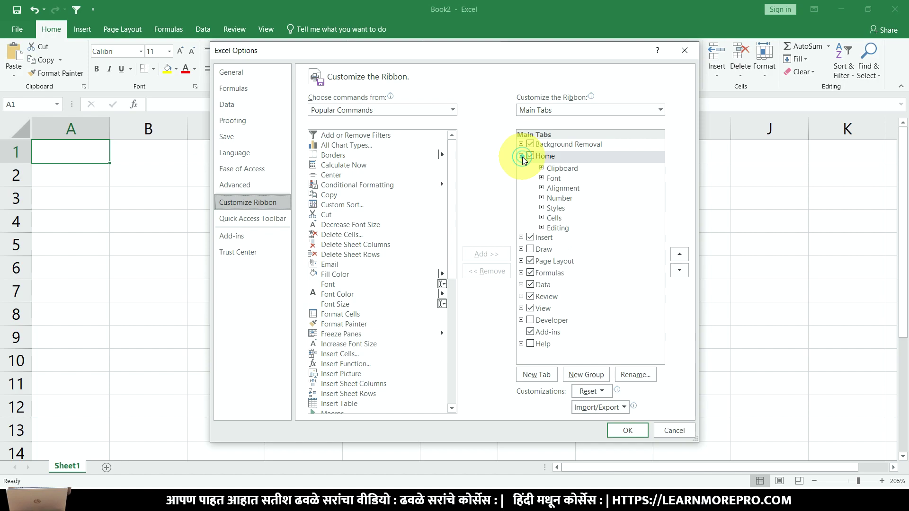
click(521, 156)
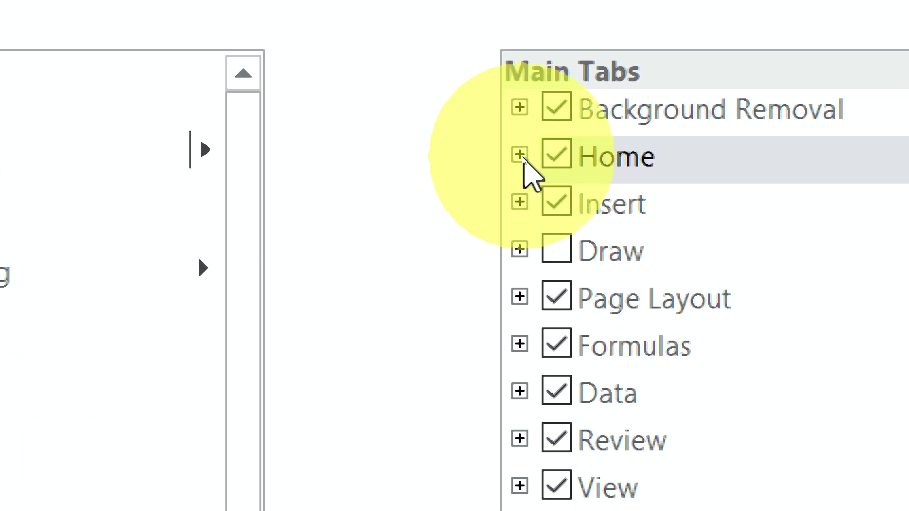
click(521, 154)
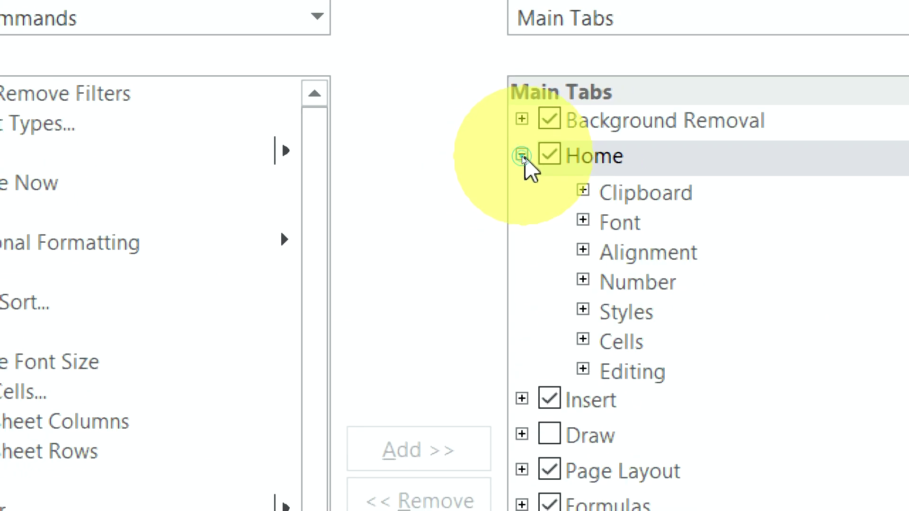
click(522, 154)
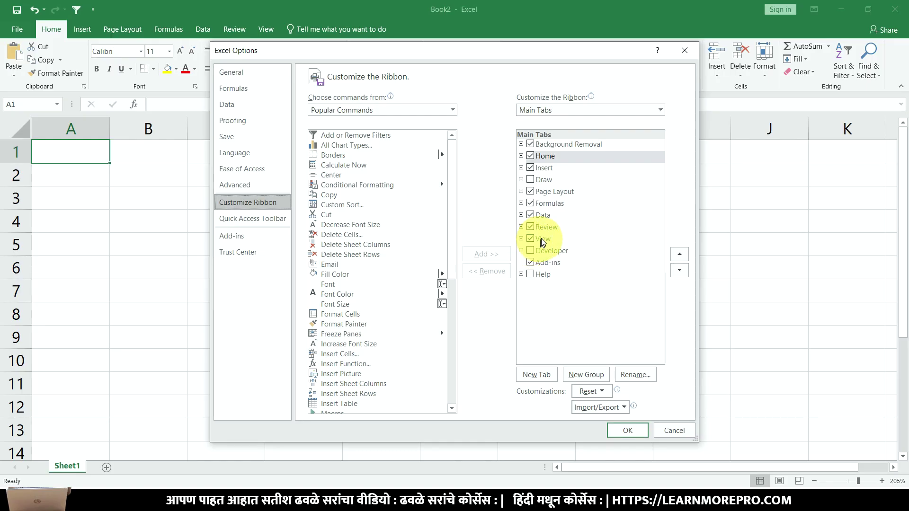
click(529, 244)
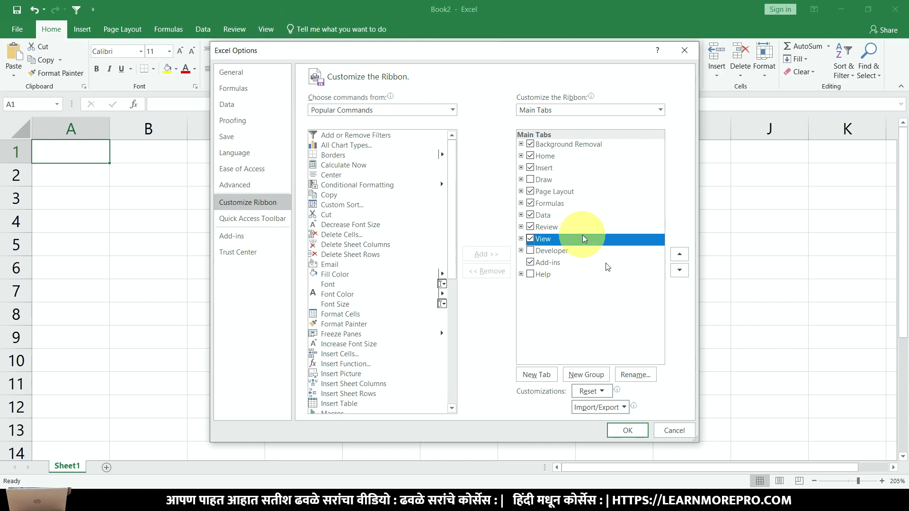
click(548, 377)
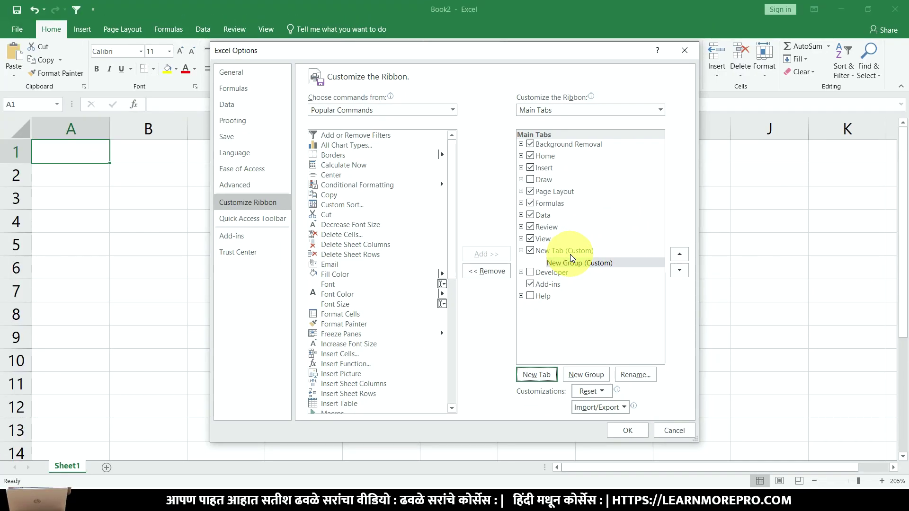
Rename the new custom tab to 'Jalid Karo' and apply the ribbon changes
click(570, 251)
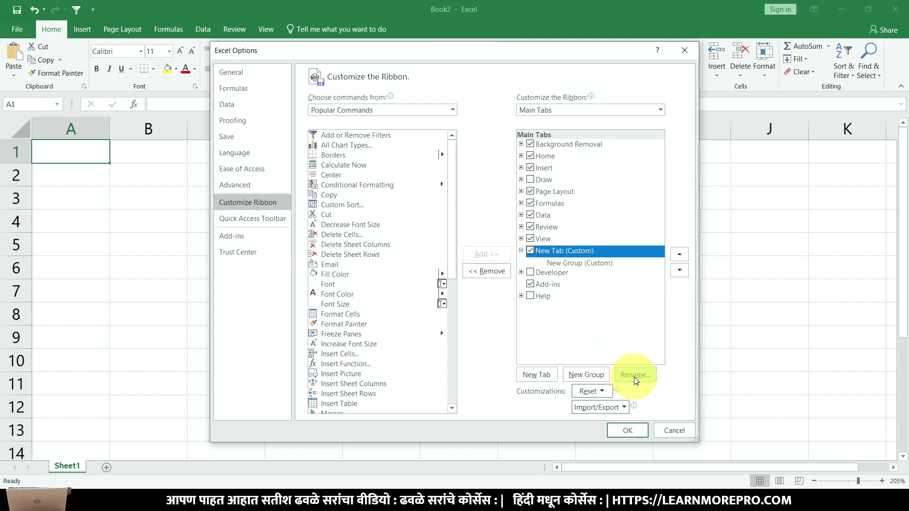
right_click(591, 252)
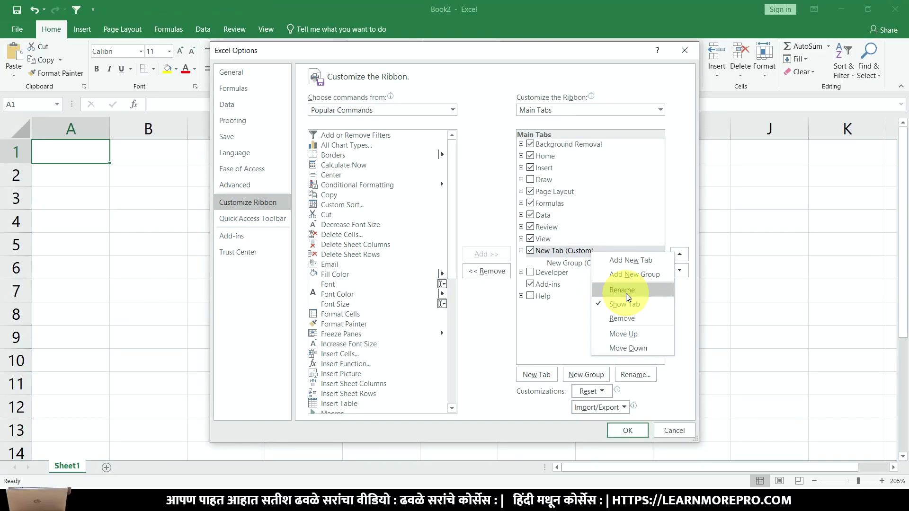
click(625, 293)
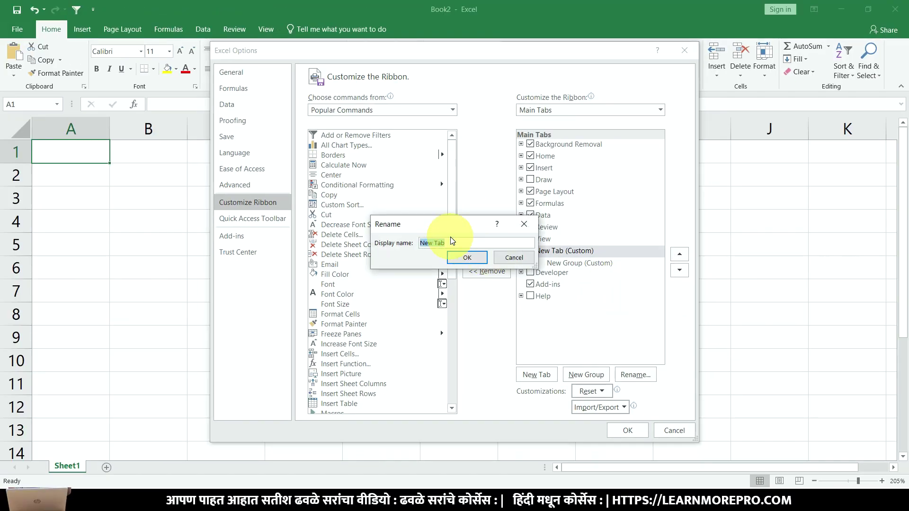
key(BackSpace)
text(Jalid)
text( Karo)
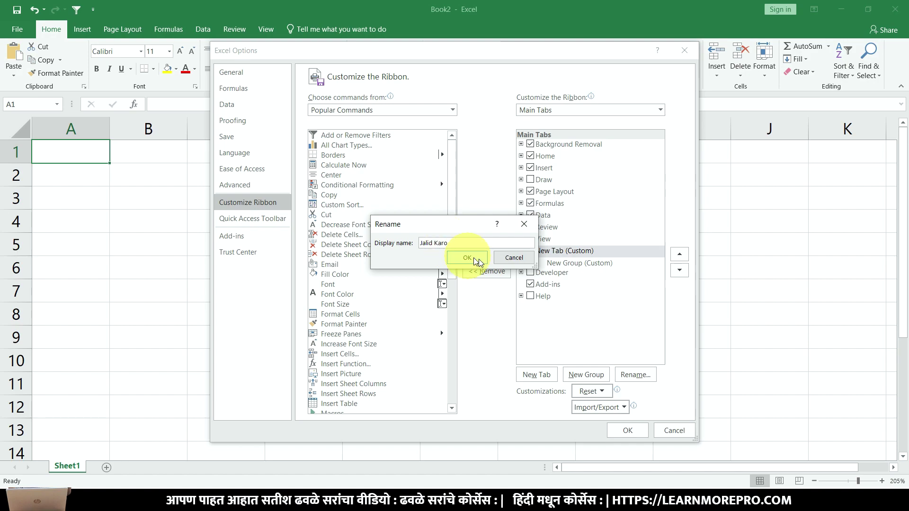
click(469, 258)
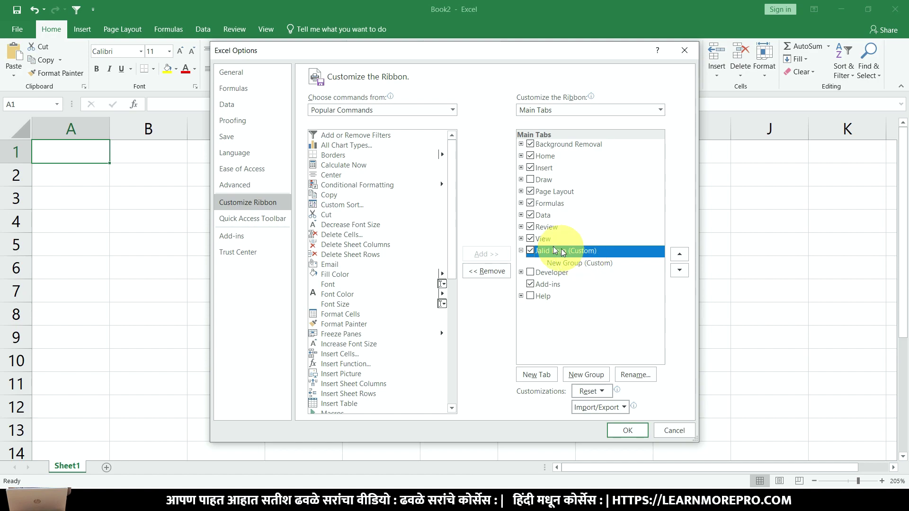
click(638, 432)
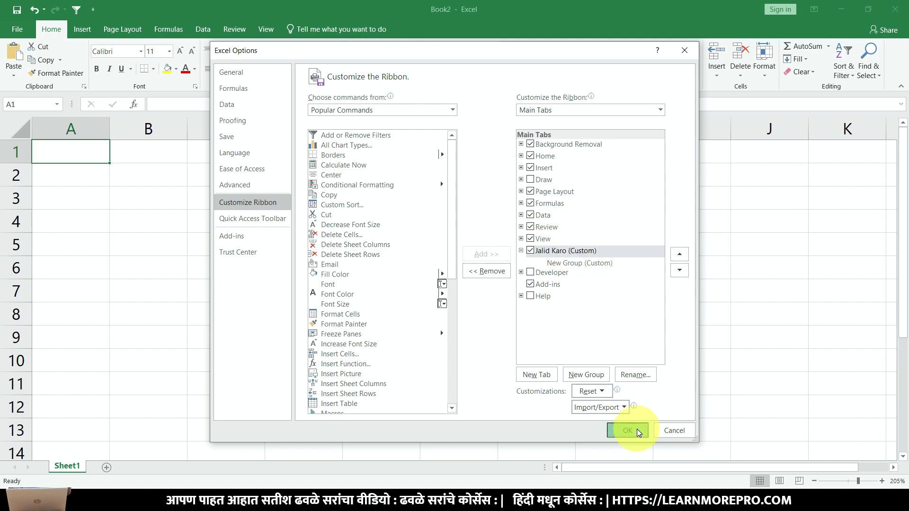
Switch to the Jalid Karo tab, then check the Add-ins page of Excel Options and close it
click(306, 27)
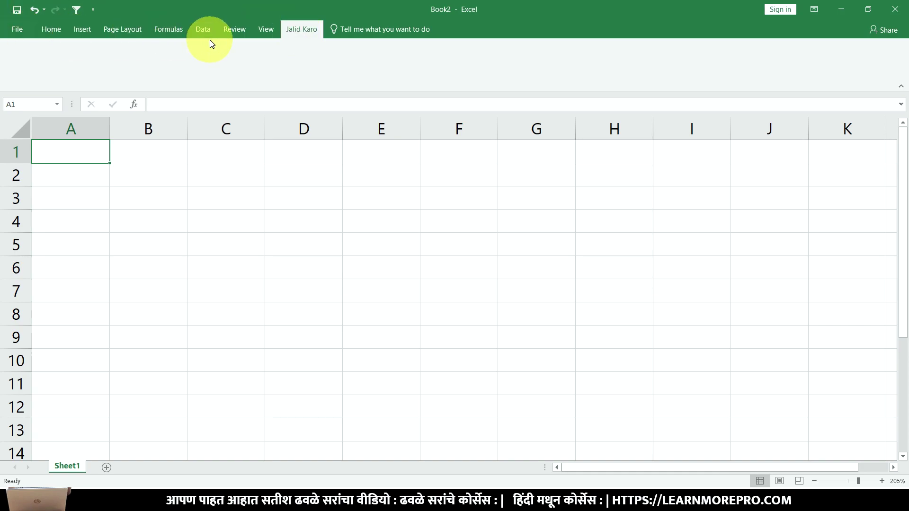
click(17, 33)
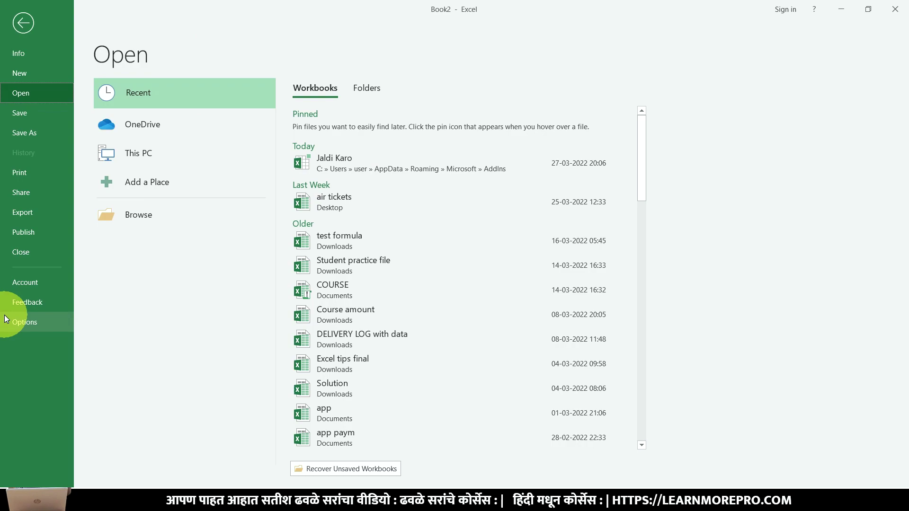
click(15, 322)
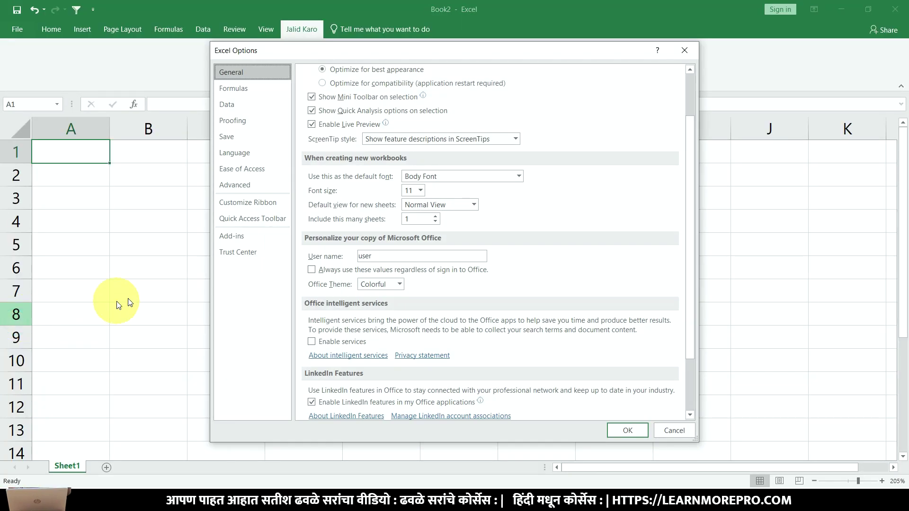
click(253, 241)
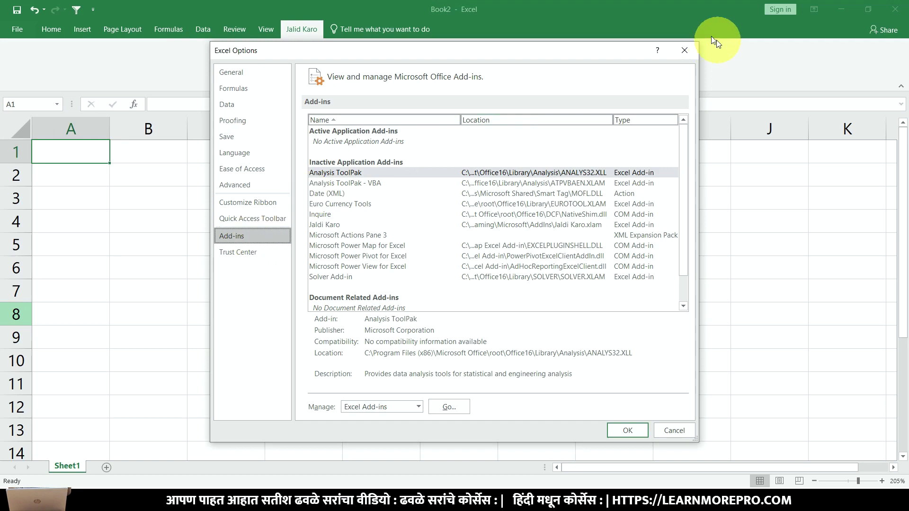
click(684, 50)
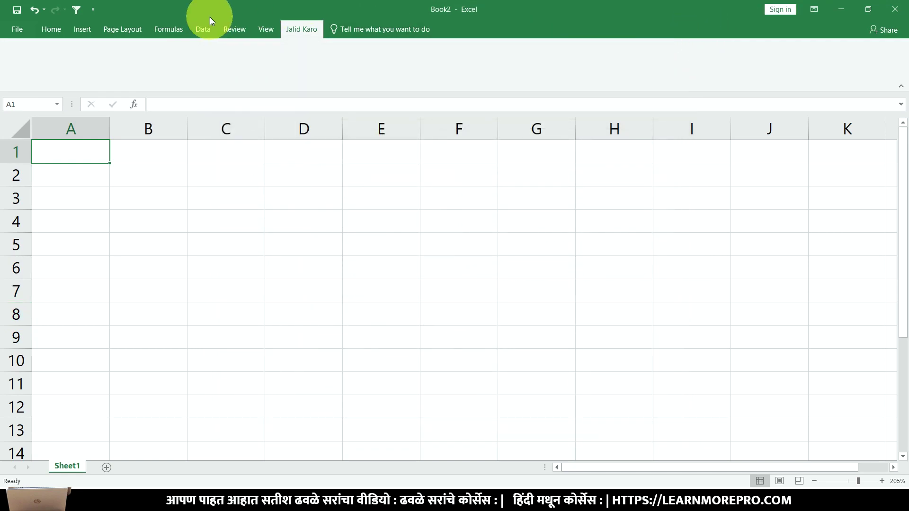
Reopen Excel Options through Customize the Ribbon and go to the Add-ins page
right_click(235, 29)
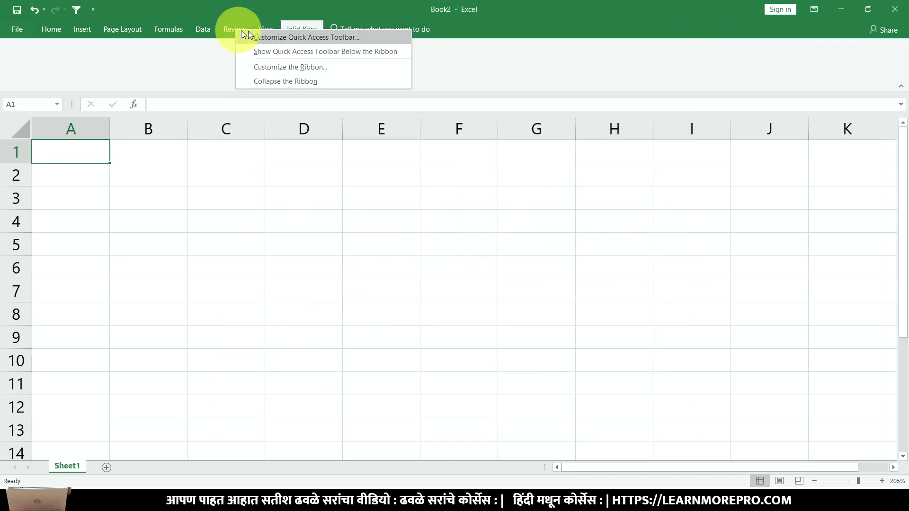
click(280, 70)
click(245, 238)
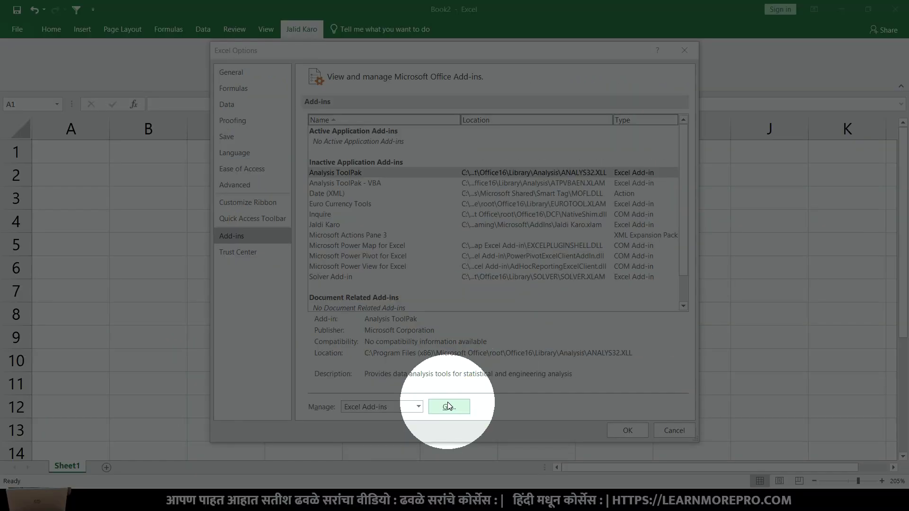
Browse to the Jaldi Karo add-in file, tick it in the Add-ins manager and confirm
click(447, 402)
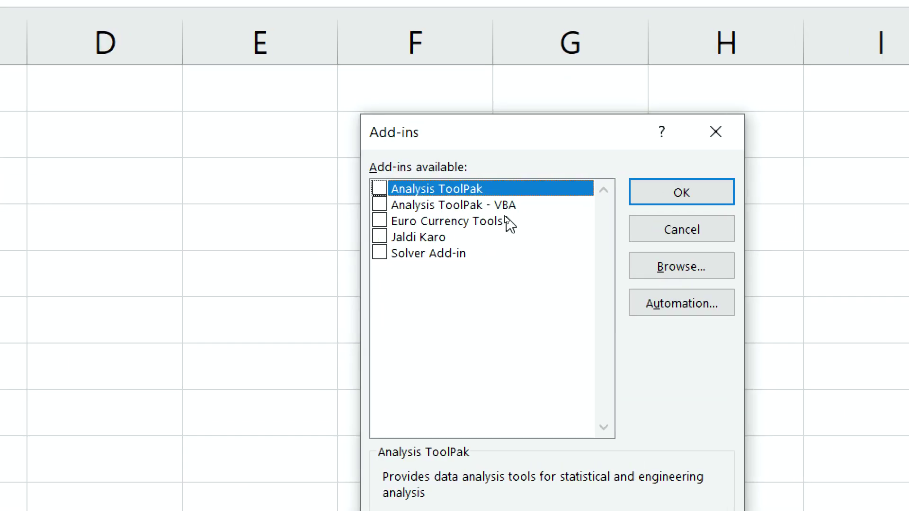
click(440, 238)
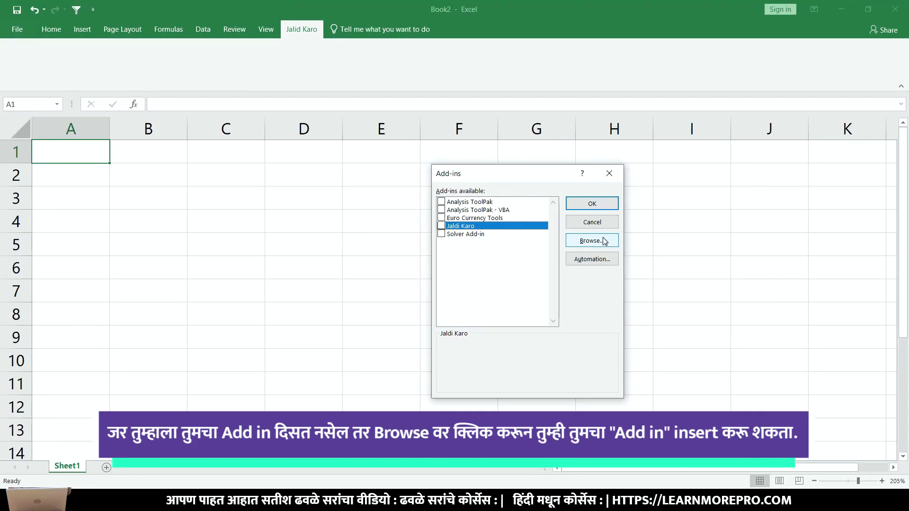
click(602, 246)
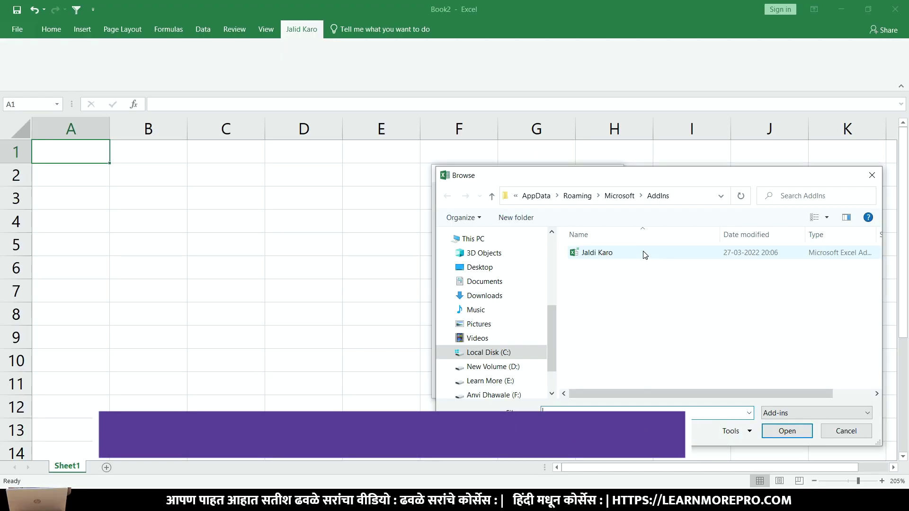
double_click(644, 253)
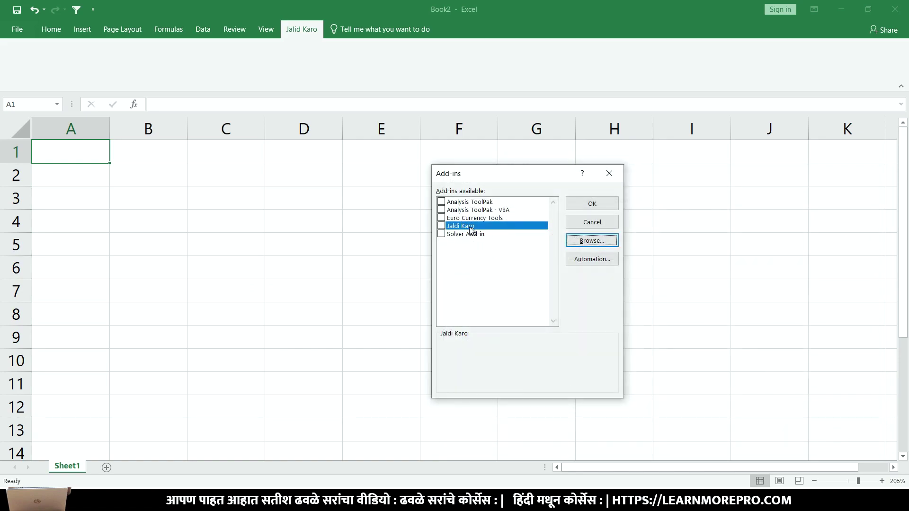
click(441, 227)
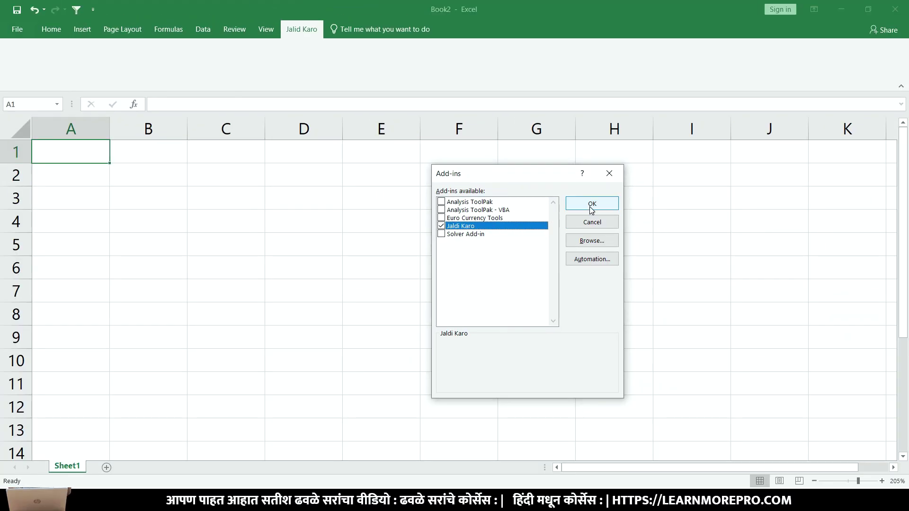
click(591, 210)
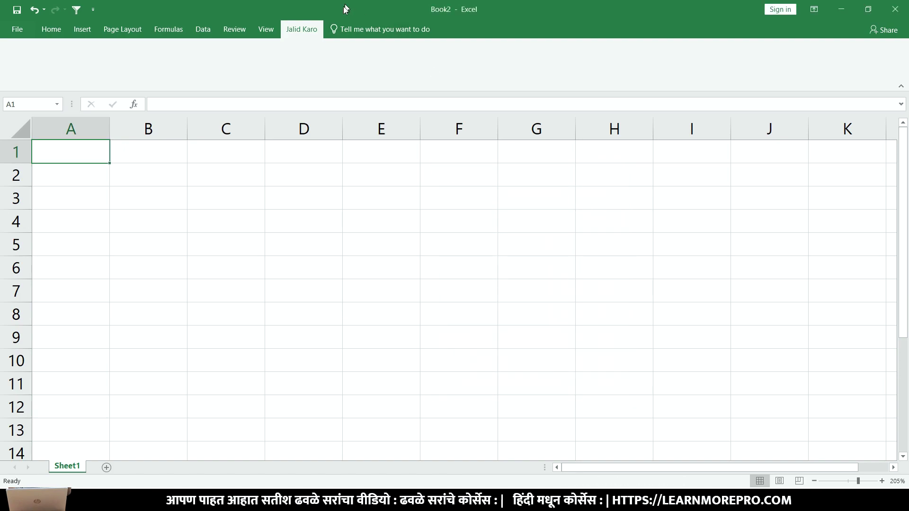
In Customize the Ribbon, rename the Jalid Karo tab's New Group (Custom) to 'Data Show Hide'
right_click(294, 30)
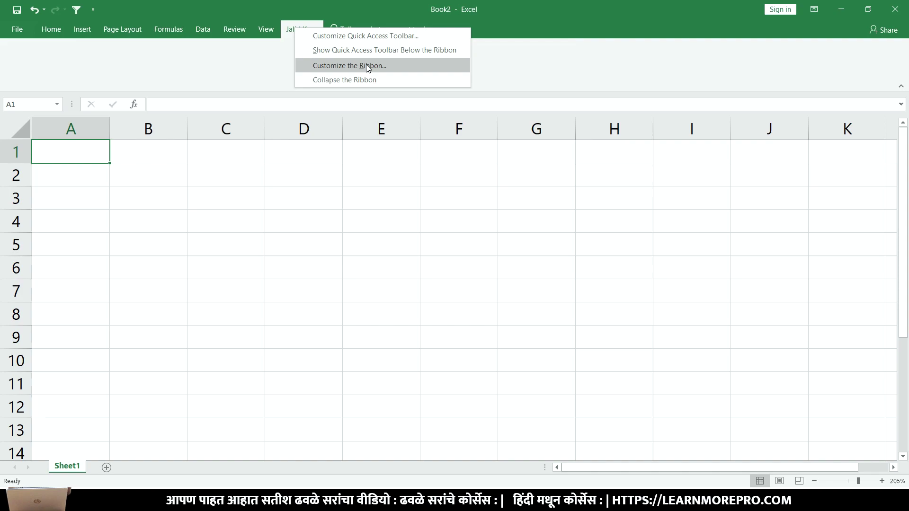
click(368, 65)
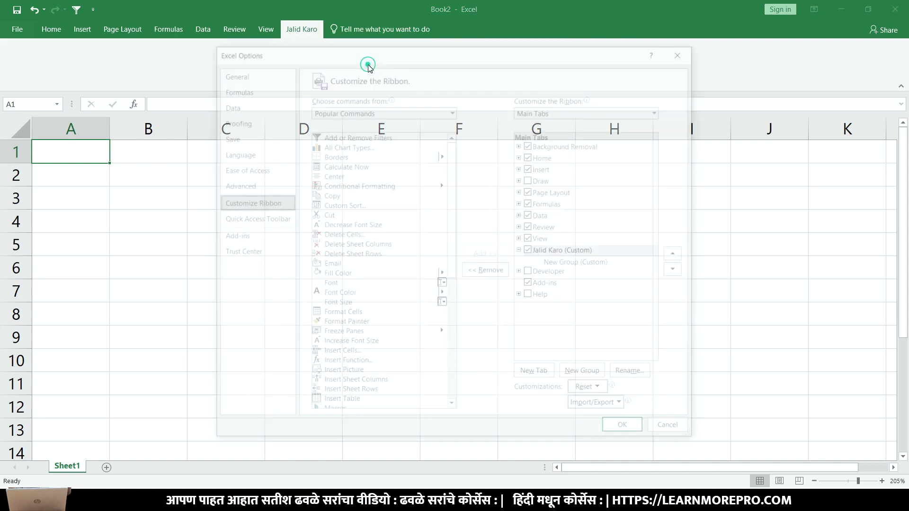
click(565, 264)
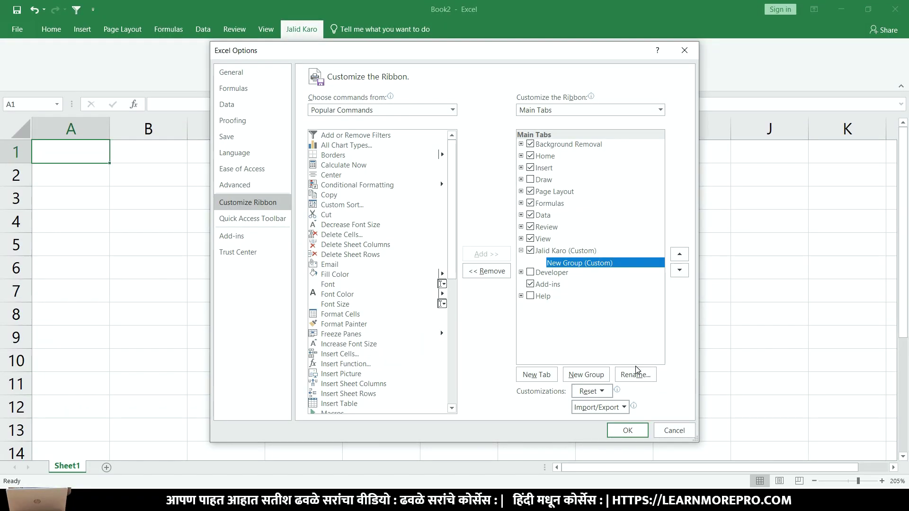
click(635, 374)
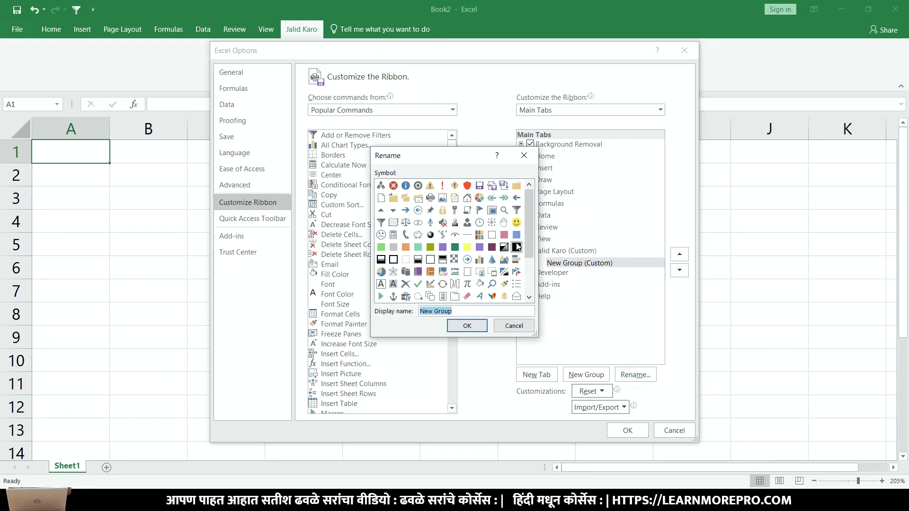
key(BackSpace)
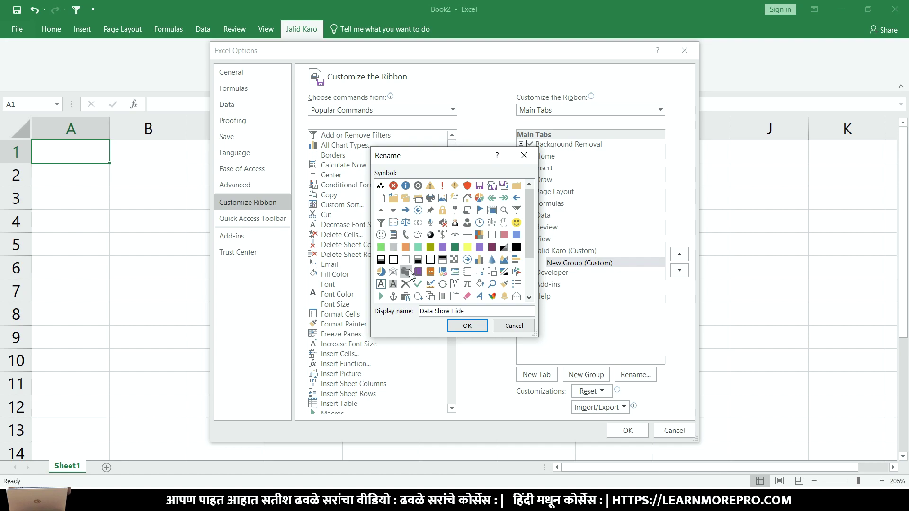
click(467, 326)
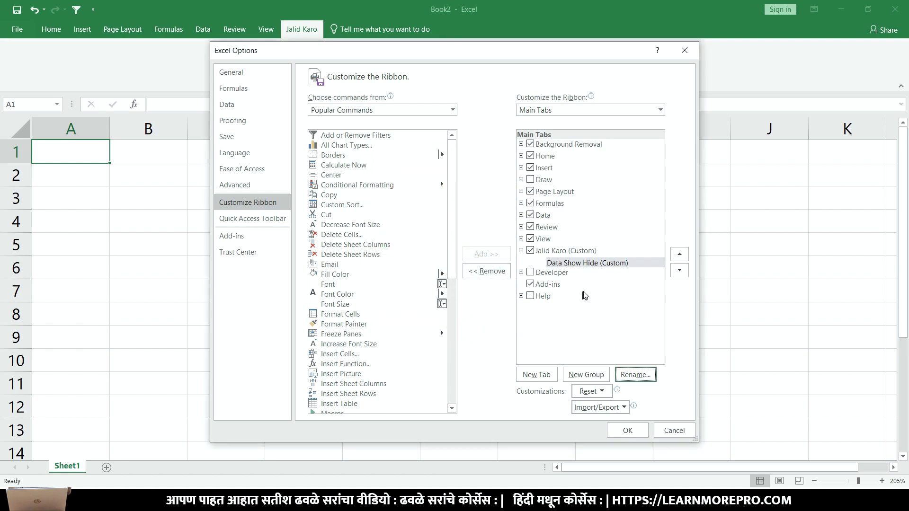
click(612, 264)
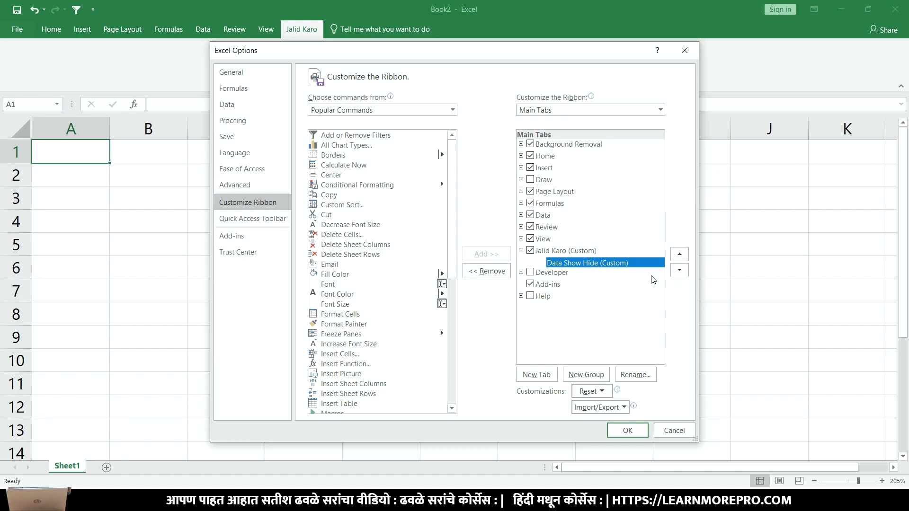
List Macros as the command source and select the Data Show Hide group as the target
click(422, 110)
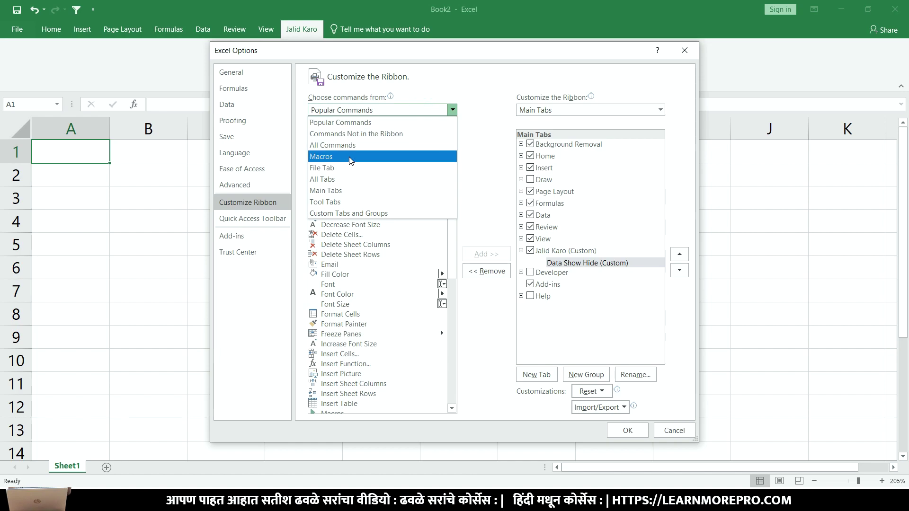
click(374, 113)
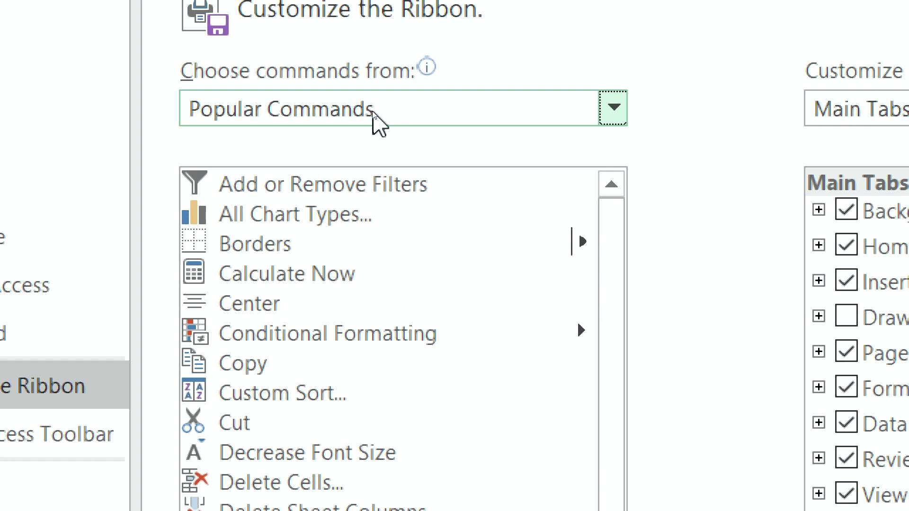
click(373, 112)
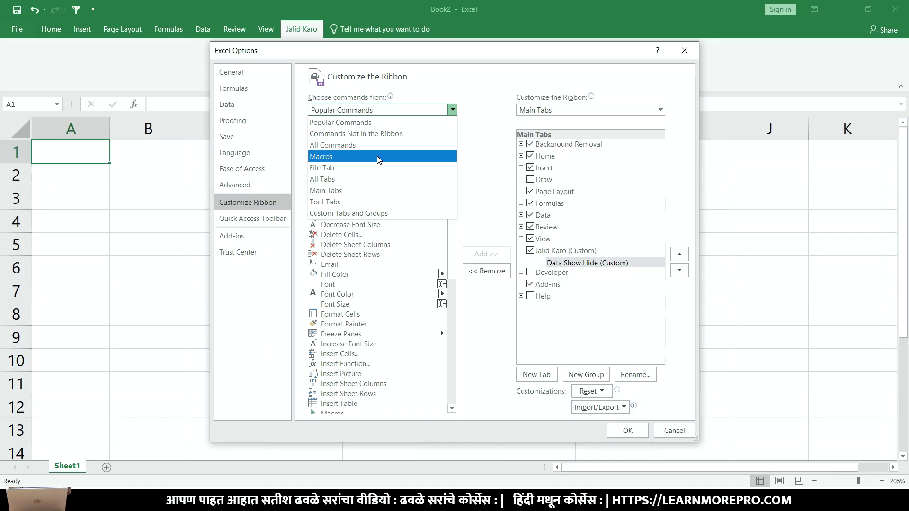
click(378, 157)
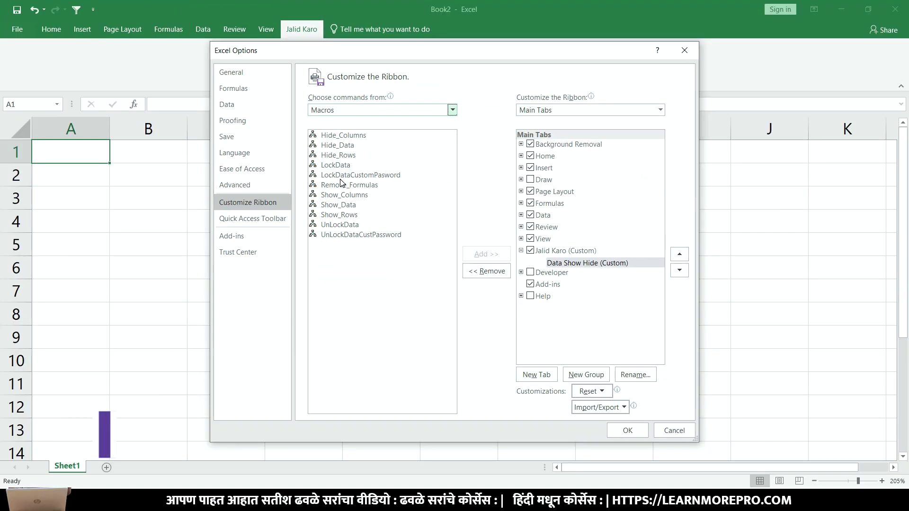
click(345, 235)
click(345, 224)
click(346, 214)
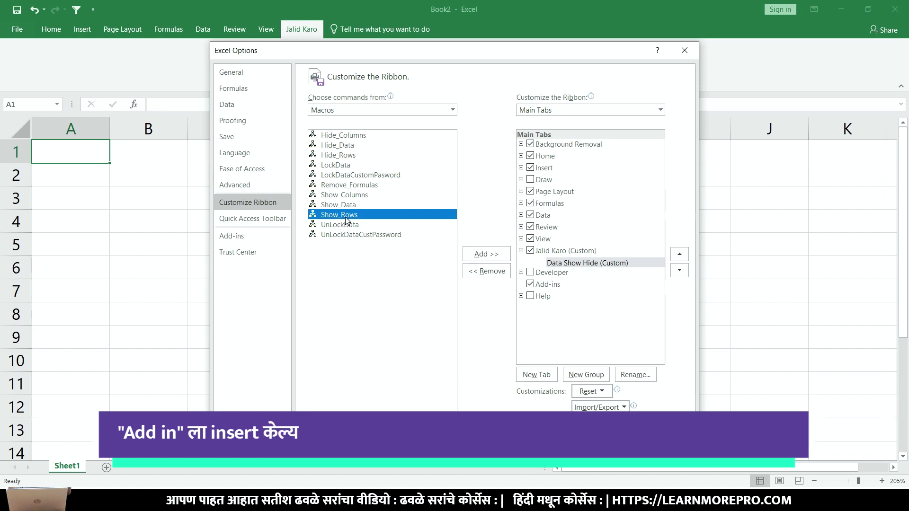
click(346, 207)
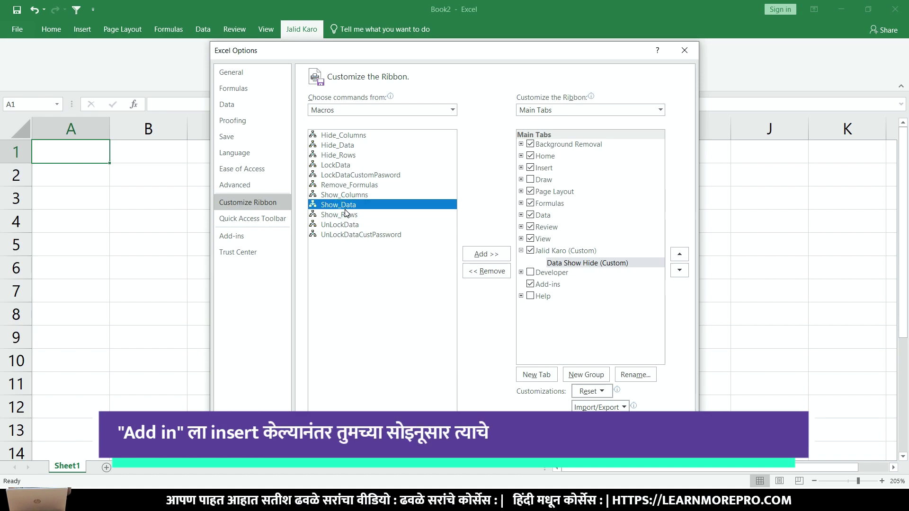
click(346, 195)
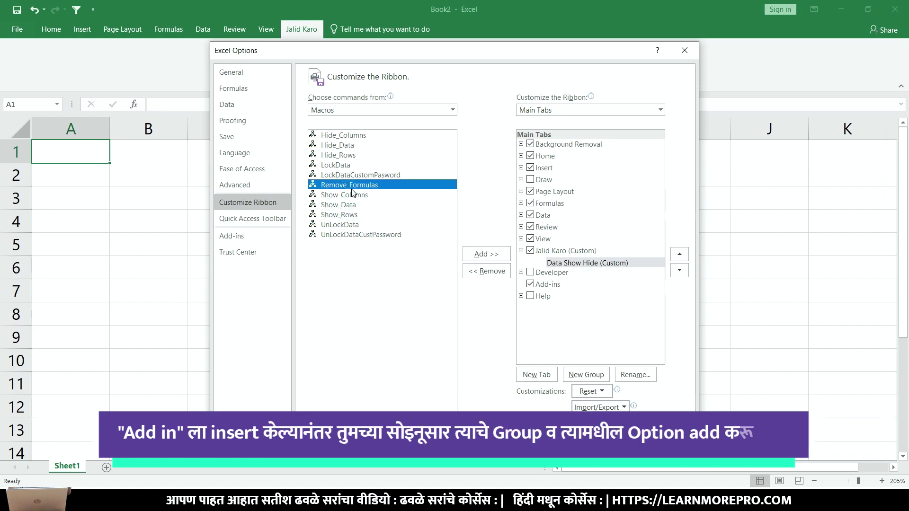
click(350, 185)
click(560, 263)
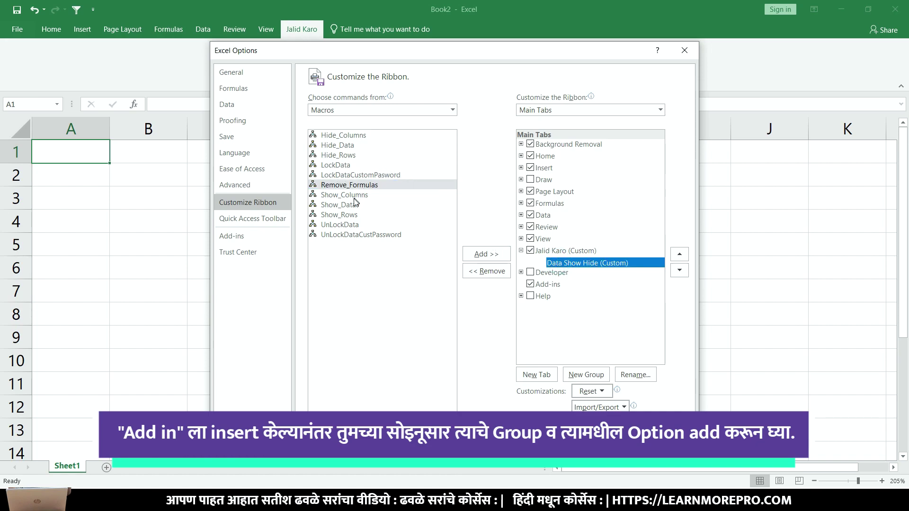
Add Hide_Rows, Show_Rows, Hide_Columns, Show_Columns, Hide_Data and Show_Data to Data Show Hide
click(348, 215)
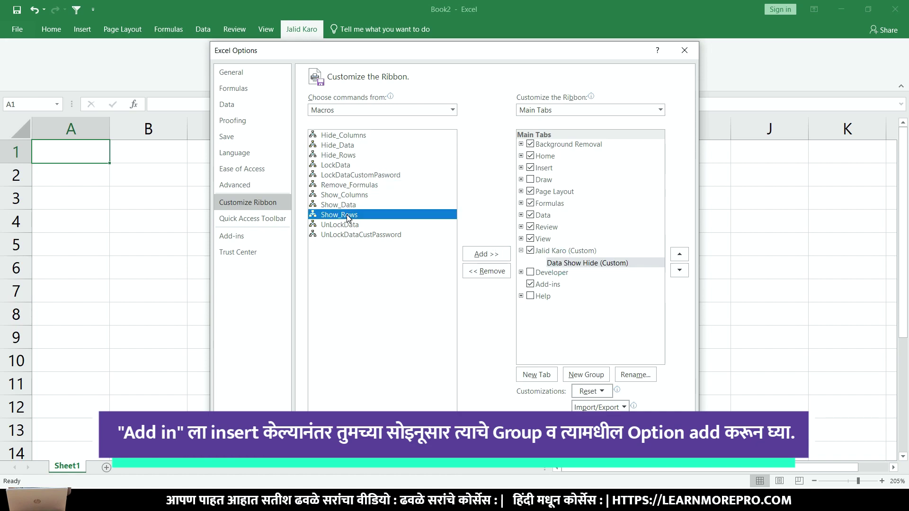
click(348, 156)
click(466, 252)
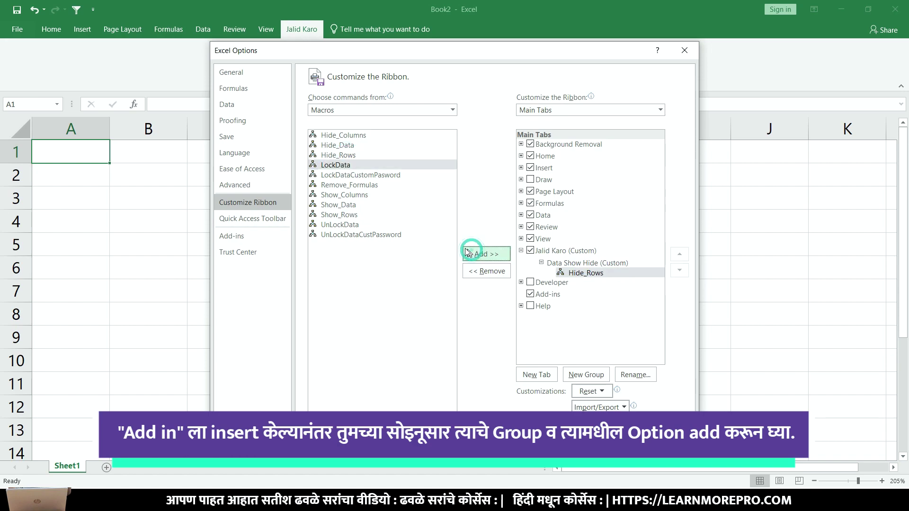
click(352, 215)
click(483, 254)
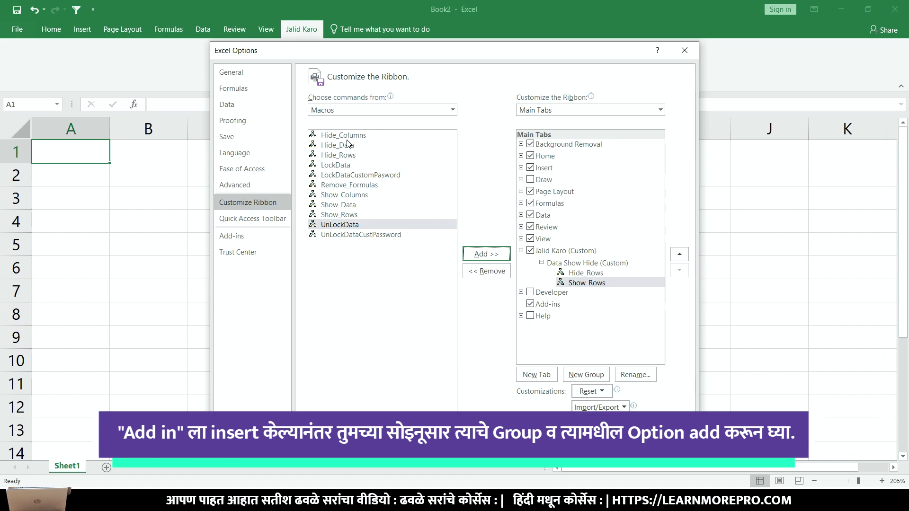
click(343, 135)
click(483, 254)
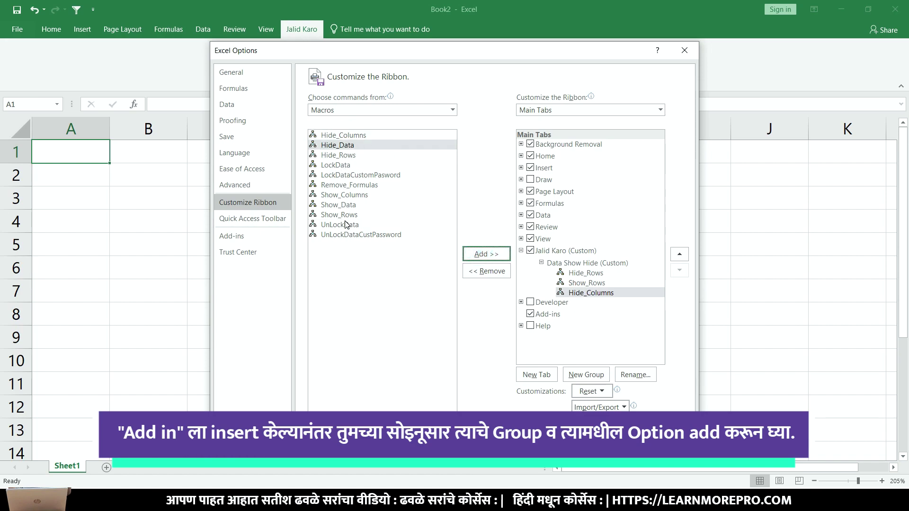
click(348, 195)
click(471, 255)
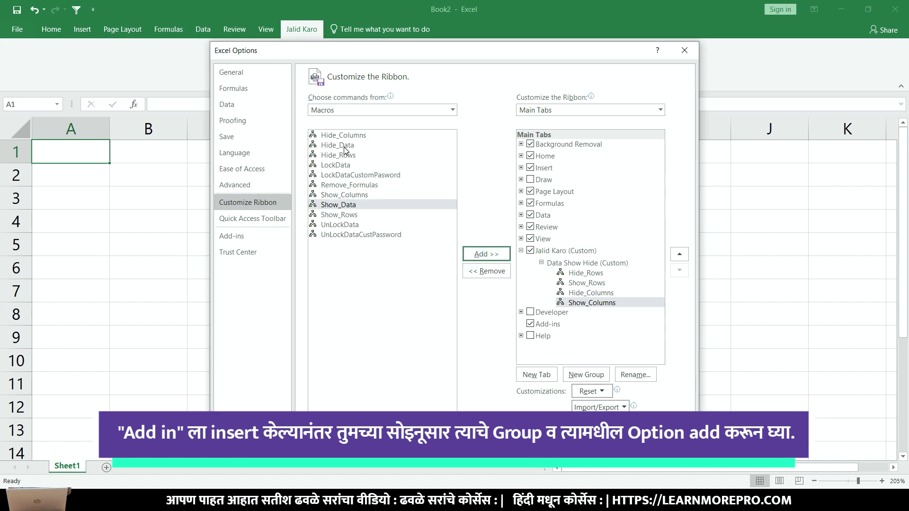
click(344, 147)
click(485, 256)
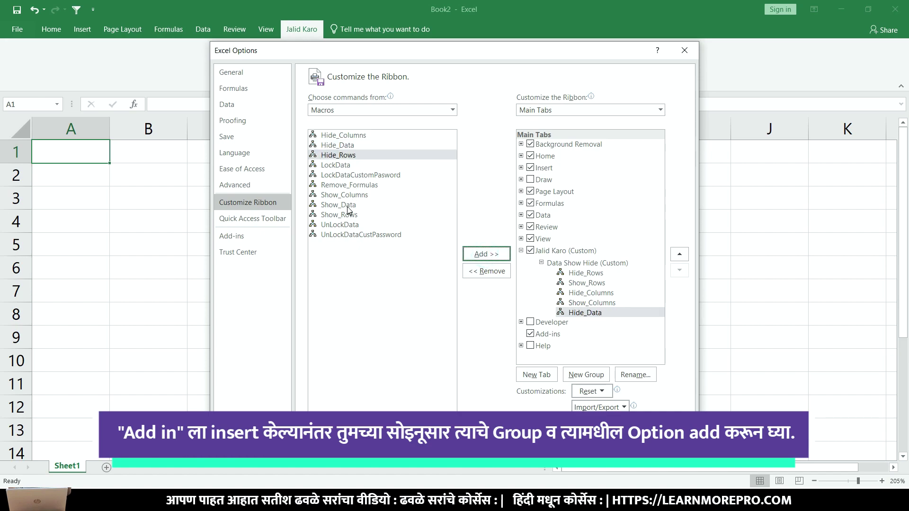
click(347, 205)
click(485, 255)
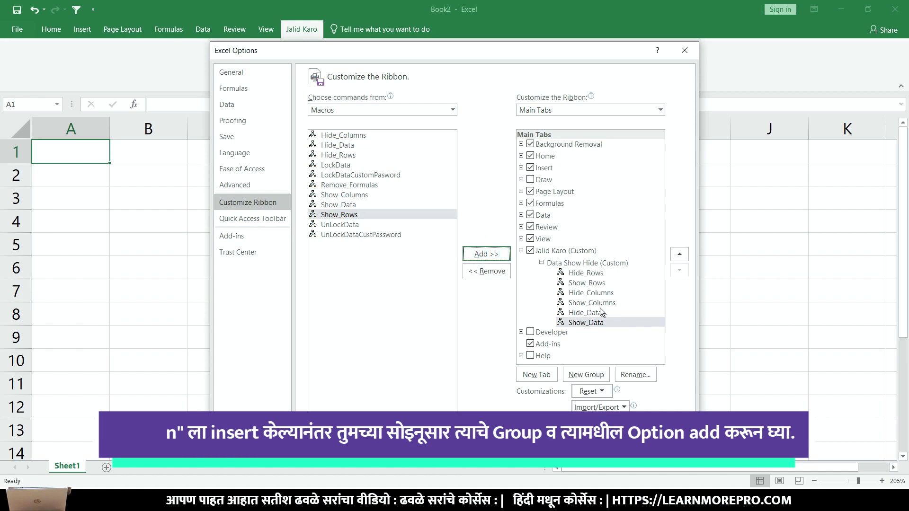
click(583, 313)
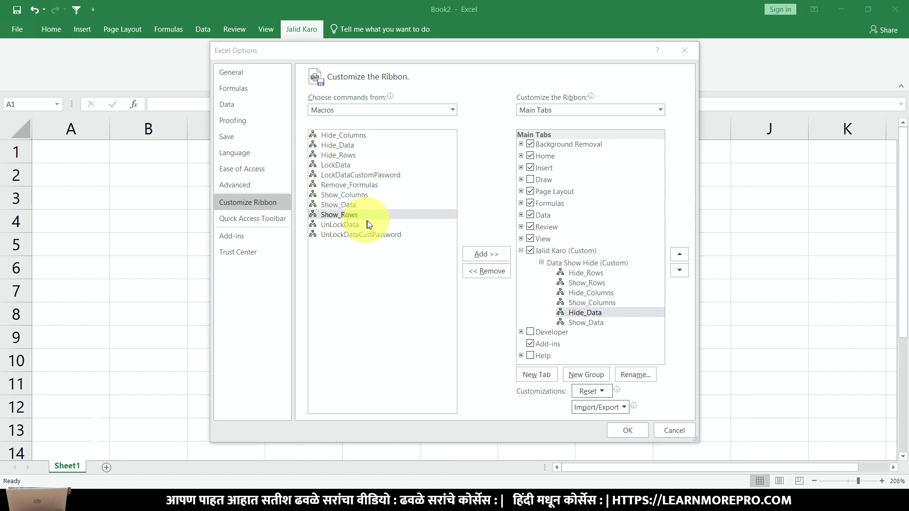
click(579, 322)
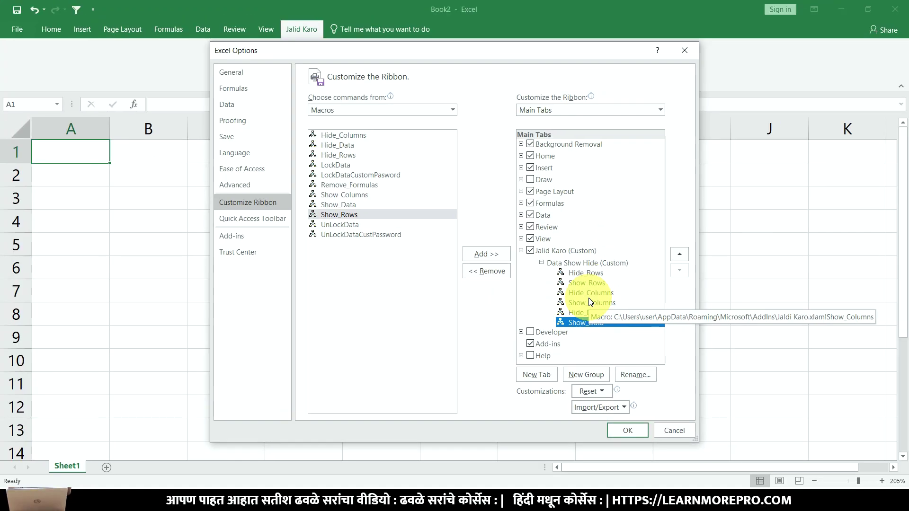
Add a second custom group under Jalid Karo and rename it 'Lock Data'
click(591, 381)
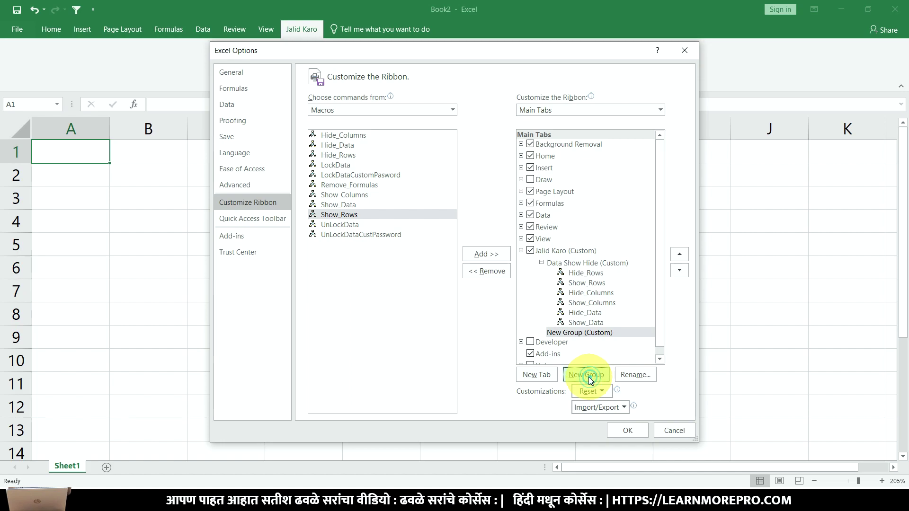
click(566, 332)
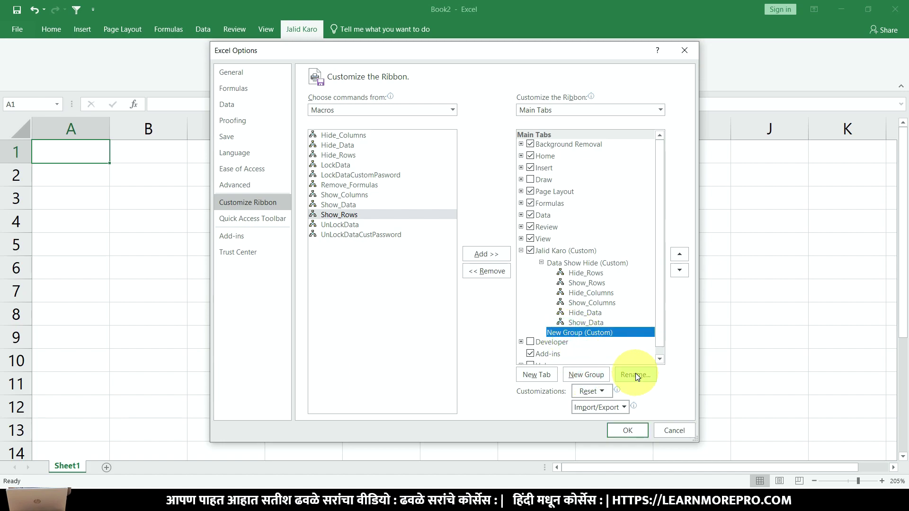
click(635, 374)
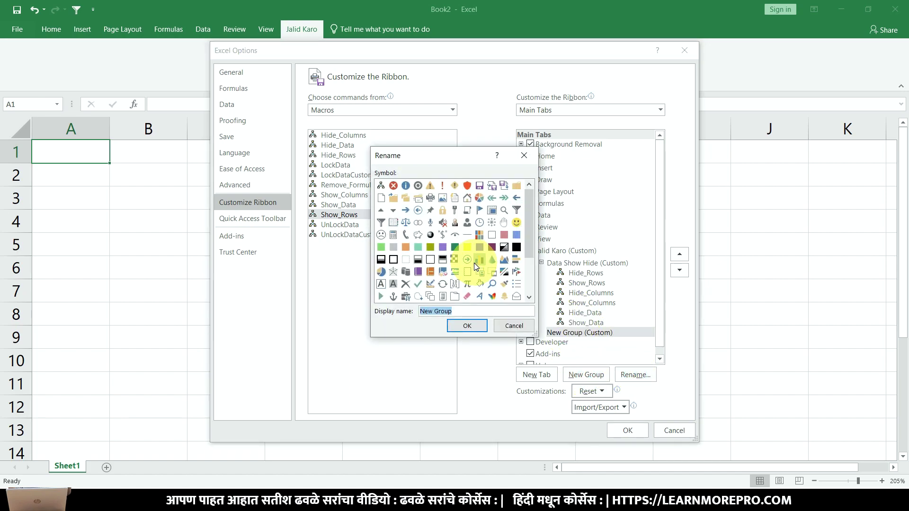
key(BackSpace)
text(Lock Data)
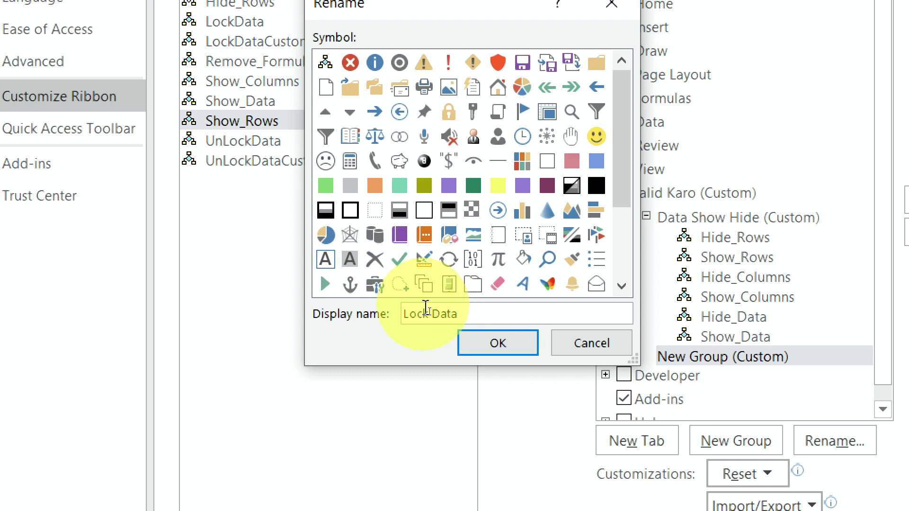
click(498, 343)
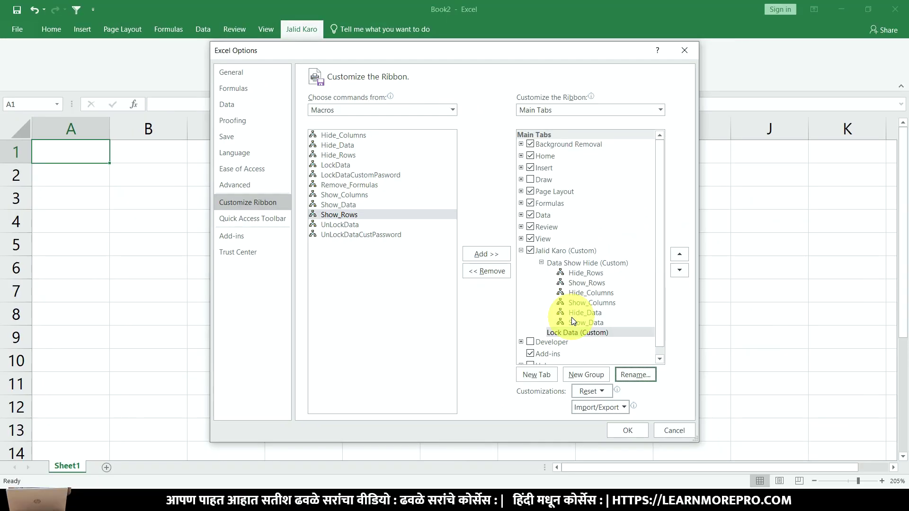
Add a third group under Jalid Karo named 'Lock Data with Custom Password'
click(597, 375)
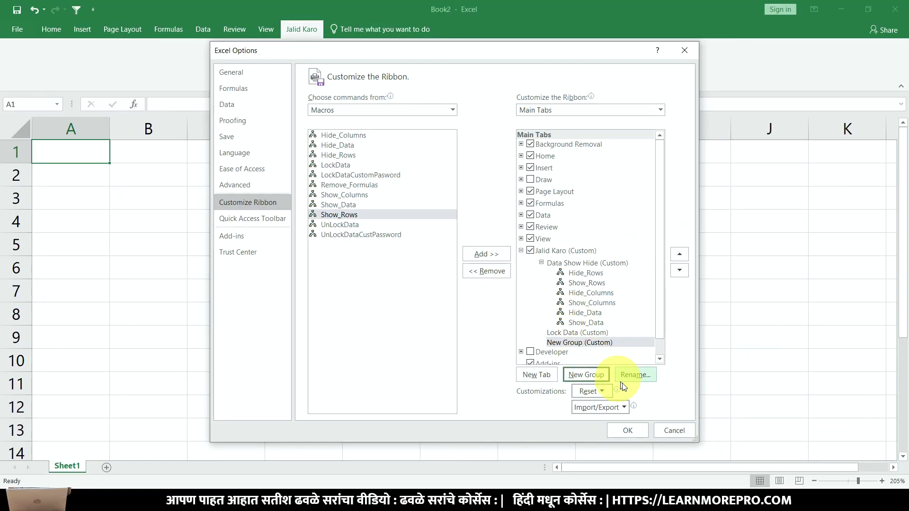
click(630, 376)
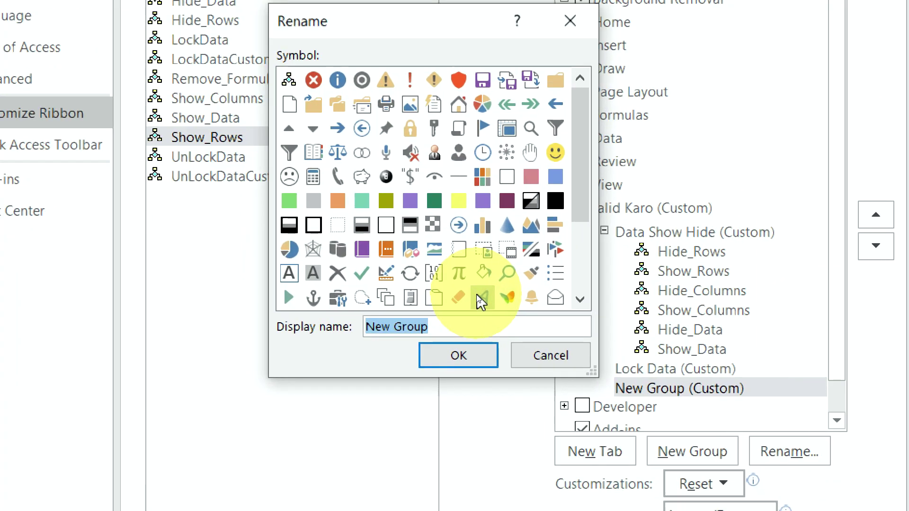
text(Lock Data with Custom Password)
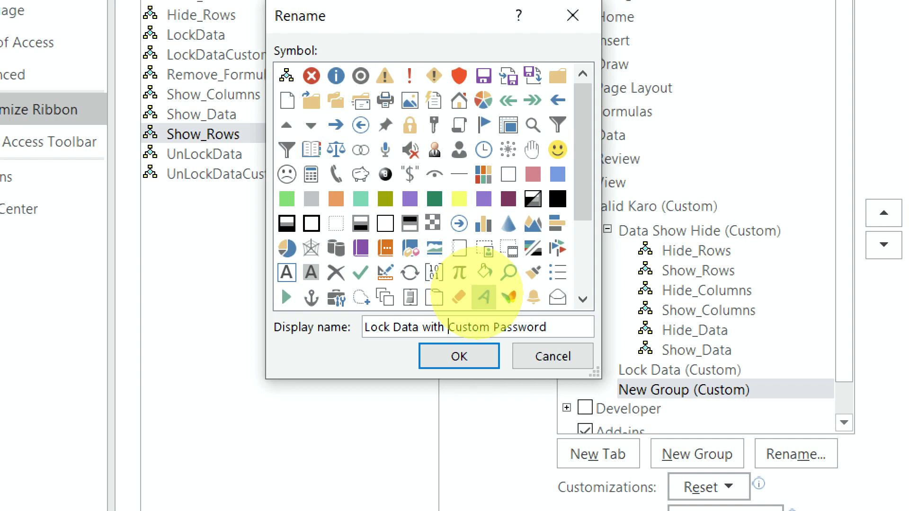
click(452, 356)
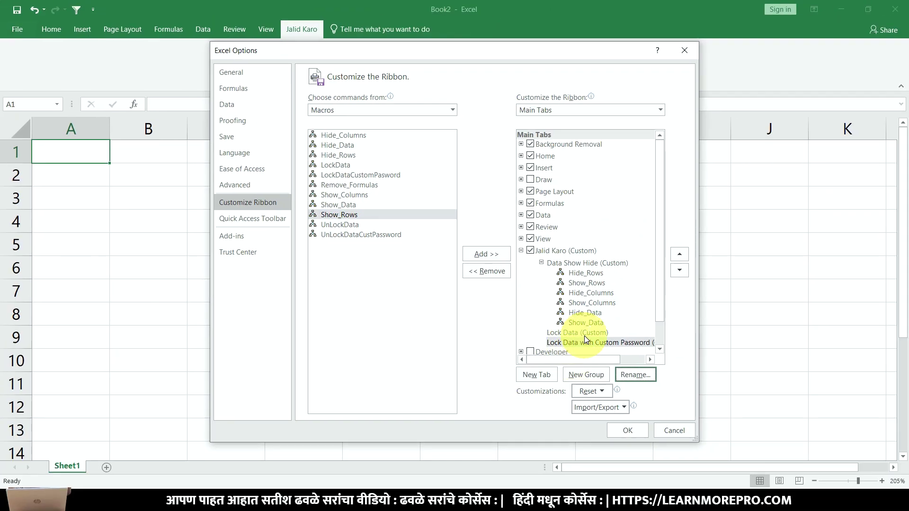
Add the LockData and UnLockData macros to the Lock Data group
click(586, 344)
click(586, 331)
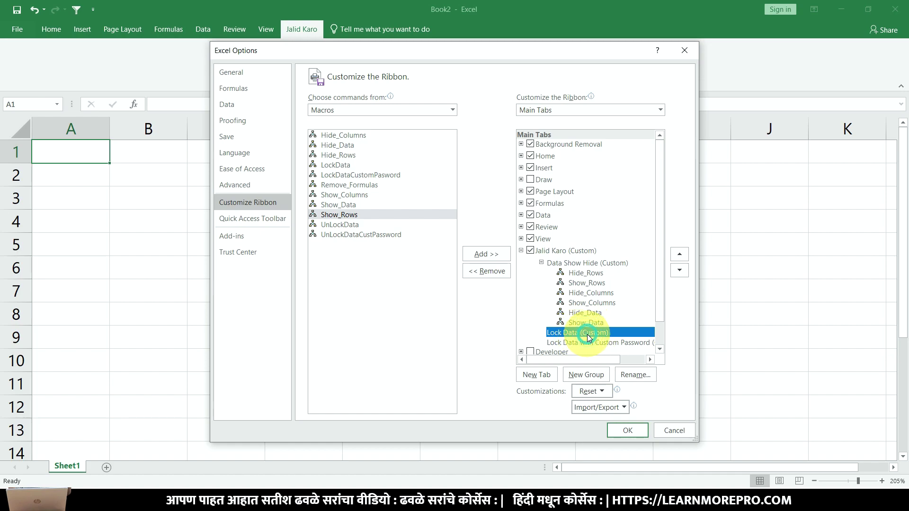
click(338, 165)
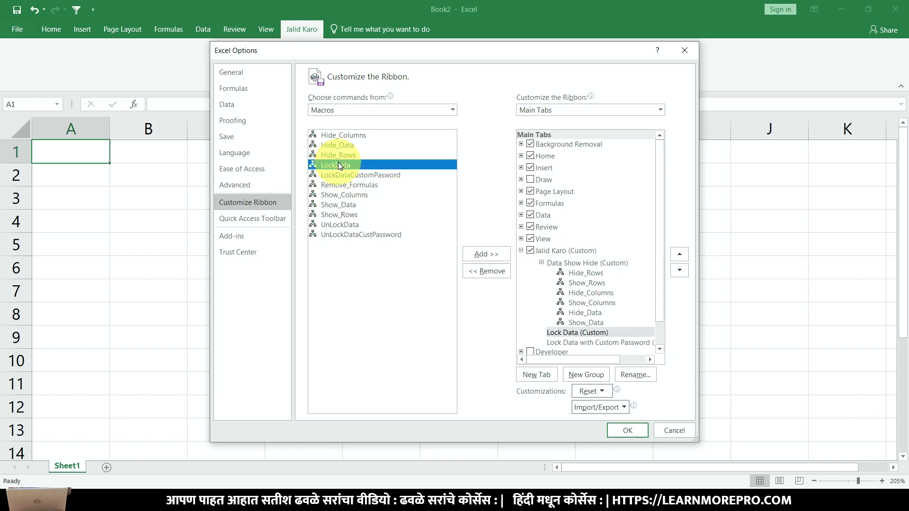
click(476, 254)
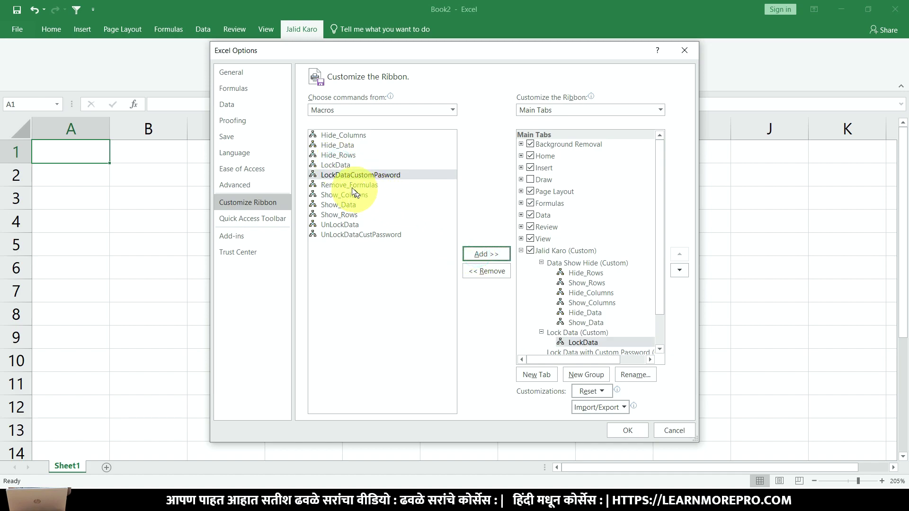
click(339, 225)
click(475, 255)
Add the custom-password lock macro and UnLockDataCustPassword to Lock Data with Custom Password
scroll(567, 291, down, 2)
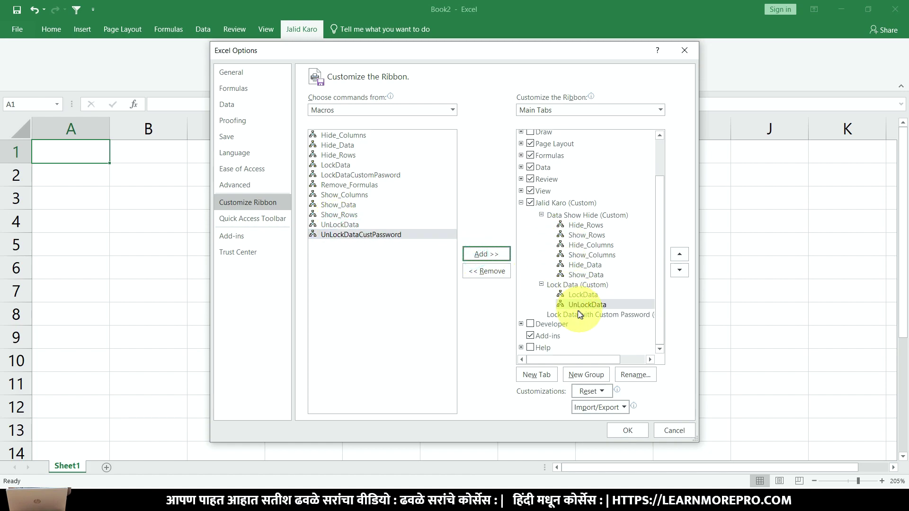
click(572, 313)
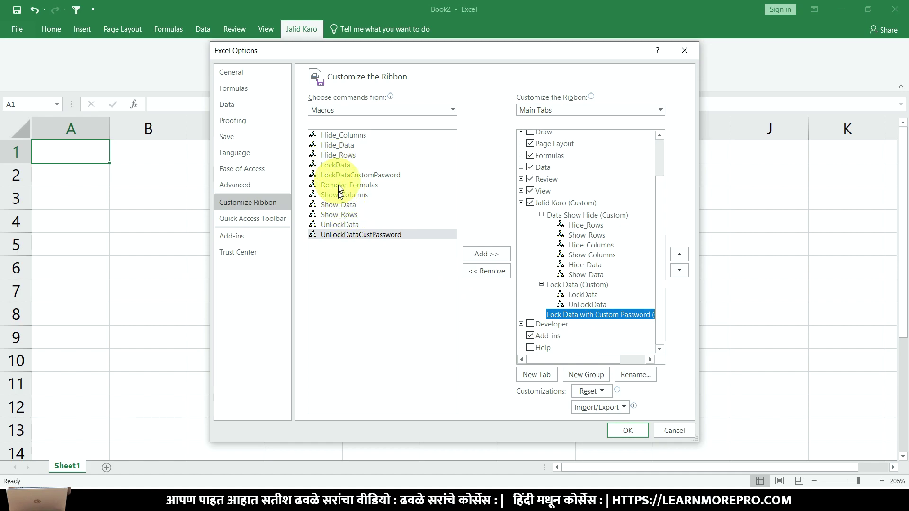
click(335, 166)
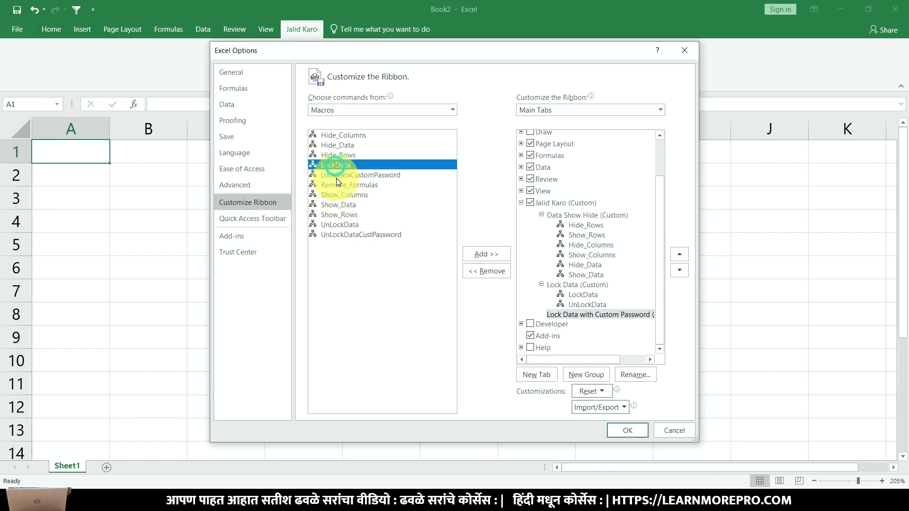
click(336, 176)
click(478, 255)
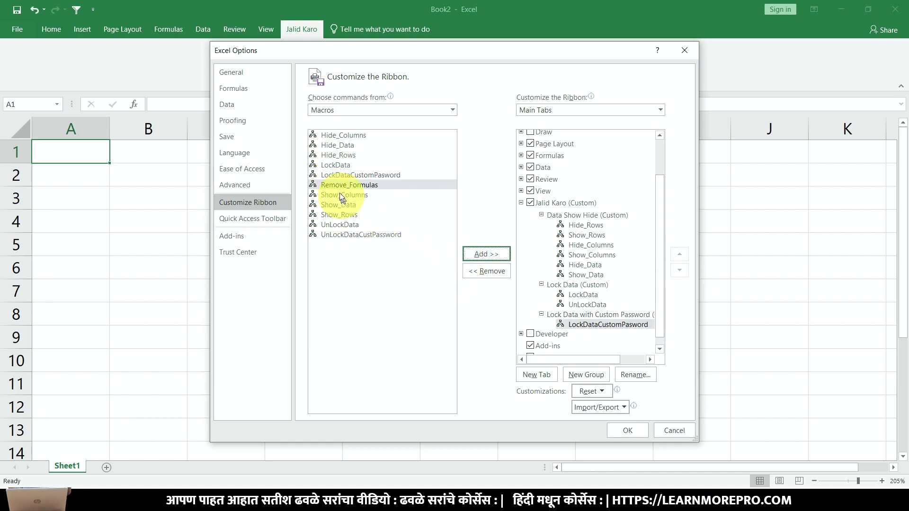
click(343, 235)
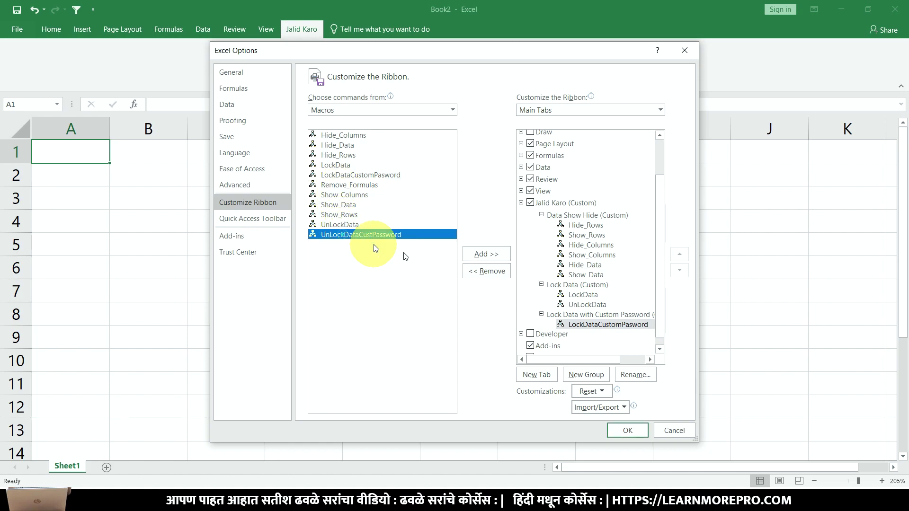
click(481, 254)
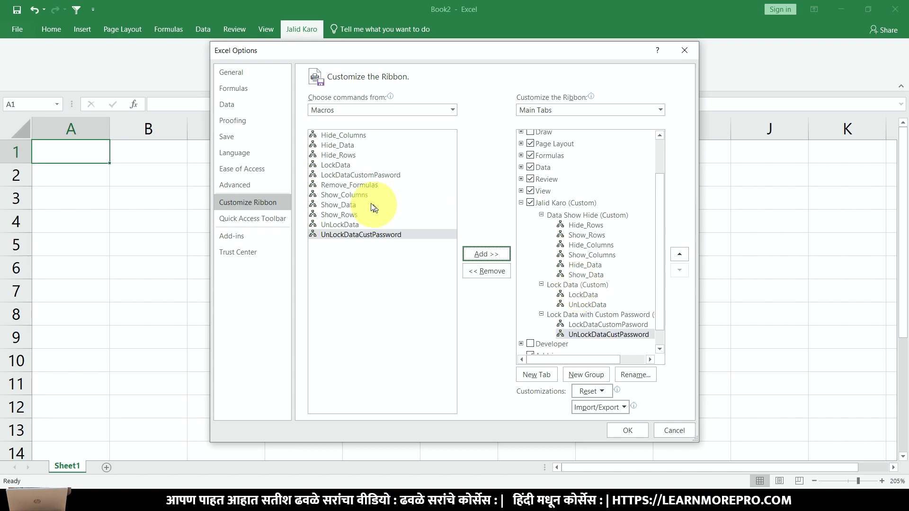
Add the Remove_Formulas macro to the Data Show Hide group
click(351, 186)
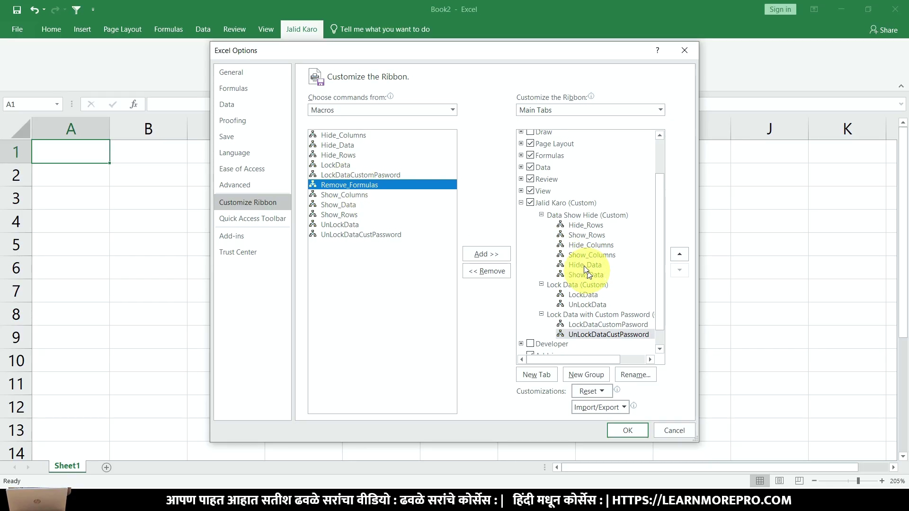
click(579, 216)
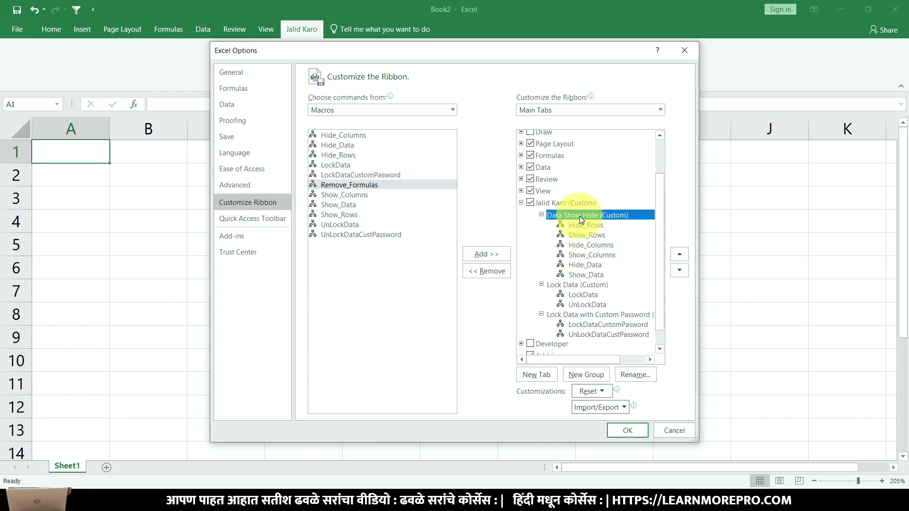
click(345, 187)
click(485, 254)
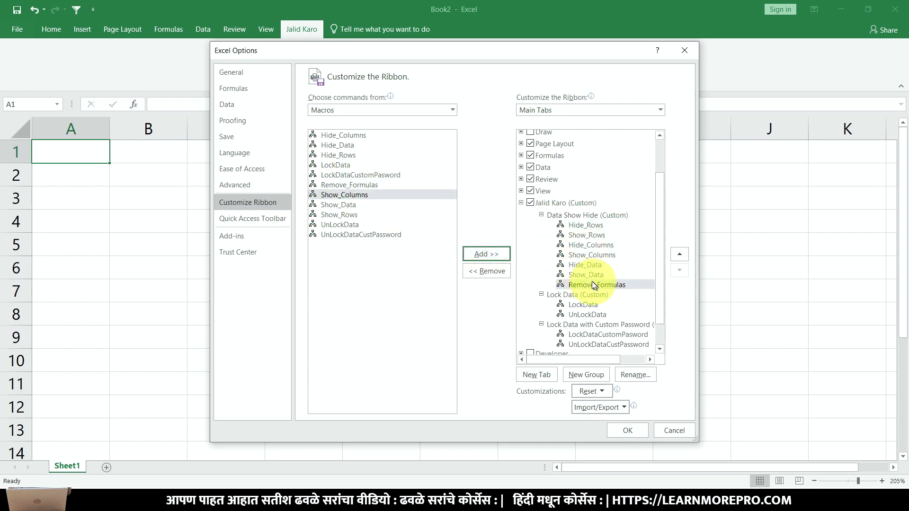
click(582, 215)
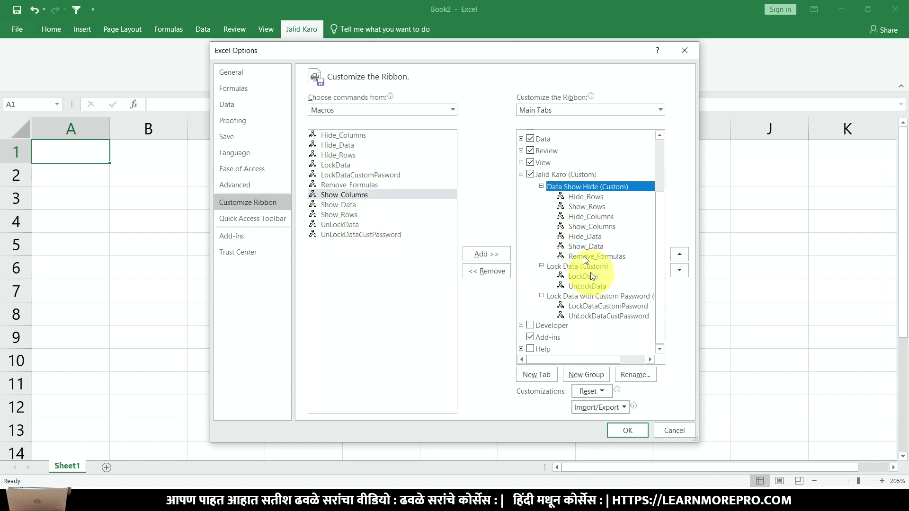
scroll(587, 262, down, 1)
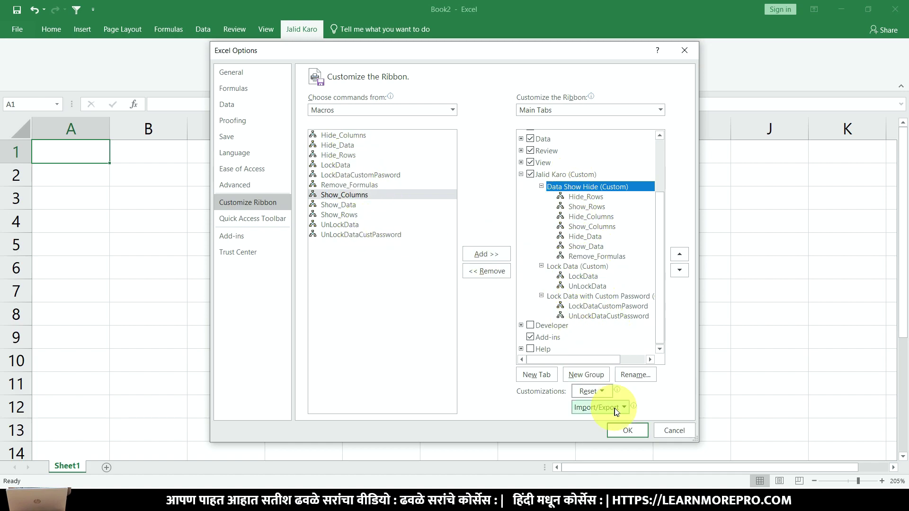
Apply the ribbon changes with OK so Jalid Karo shows the macro buttons
click(629, 431)
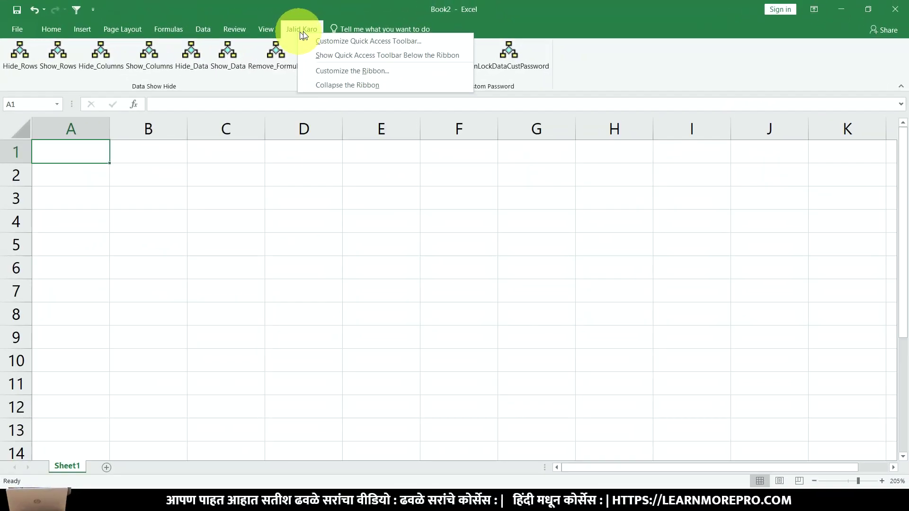
In Data Show Hide, rename the Hide_Rows command to 'Hide Rows' and give it a new symbol
click(339, 70)
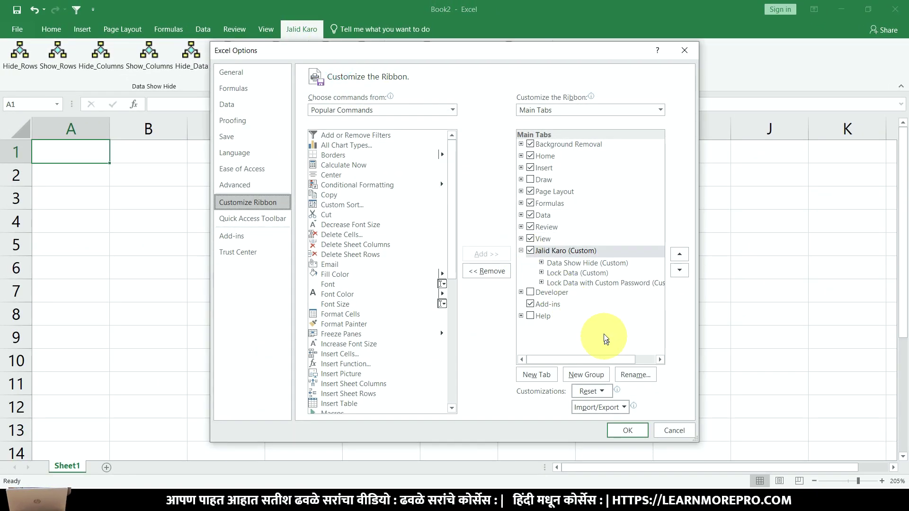
click(544, 264)
click(541, 263)
click(586, 274)
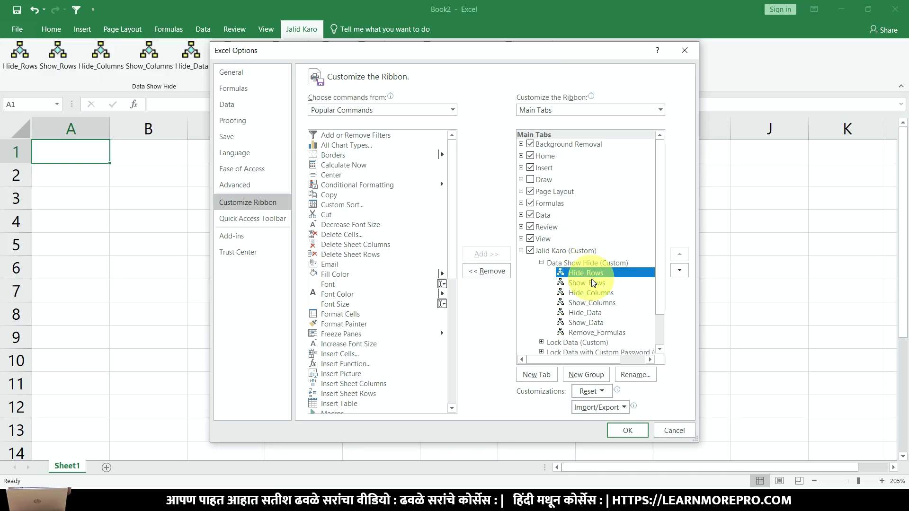
right_click(590, 278)
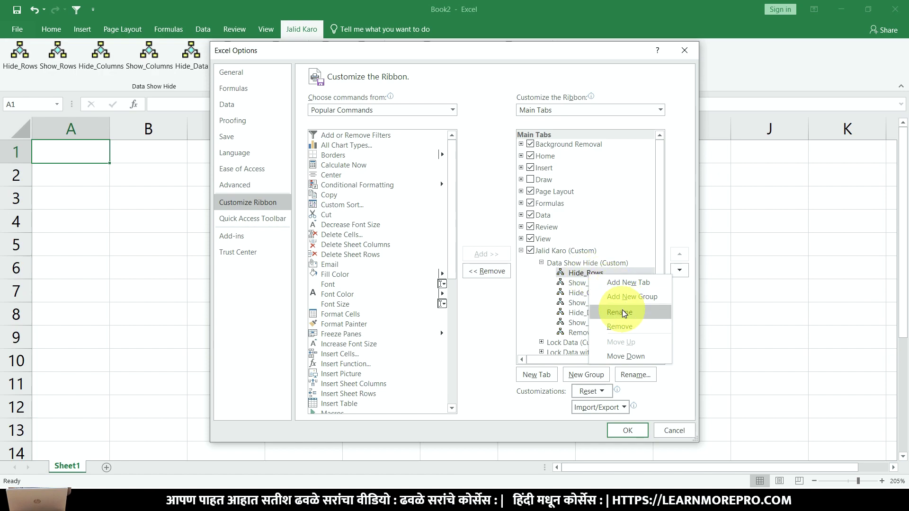
click(624, 312)
text(Hide Rows)
click(434, 312)
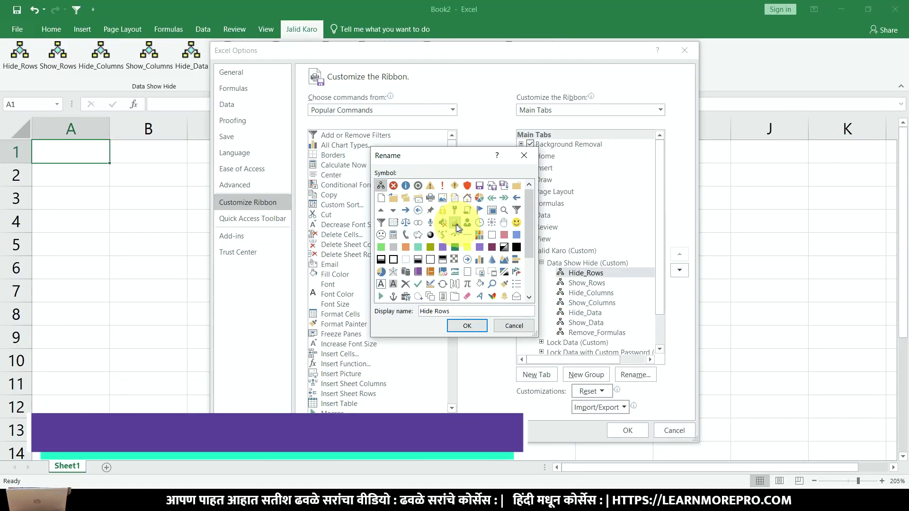
drag(527, 218, 532, 266)
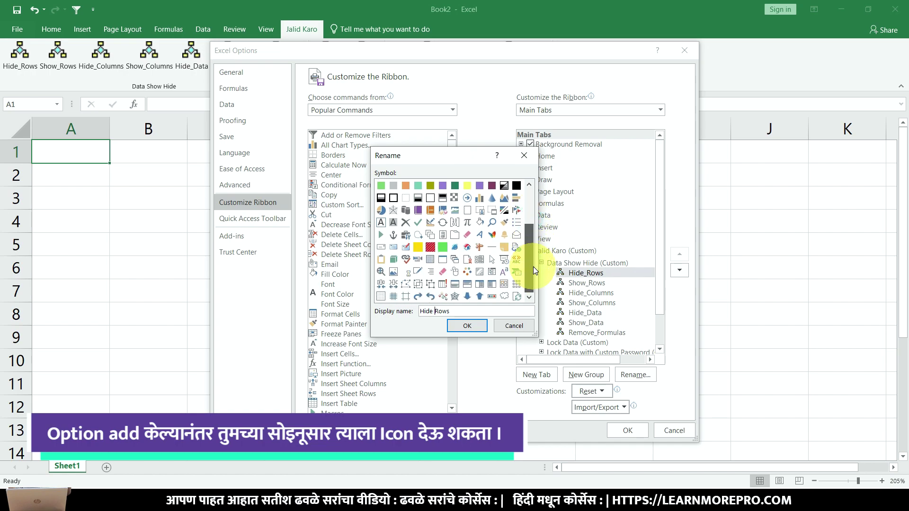
drag(533, 266, 535, 229)
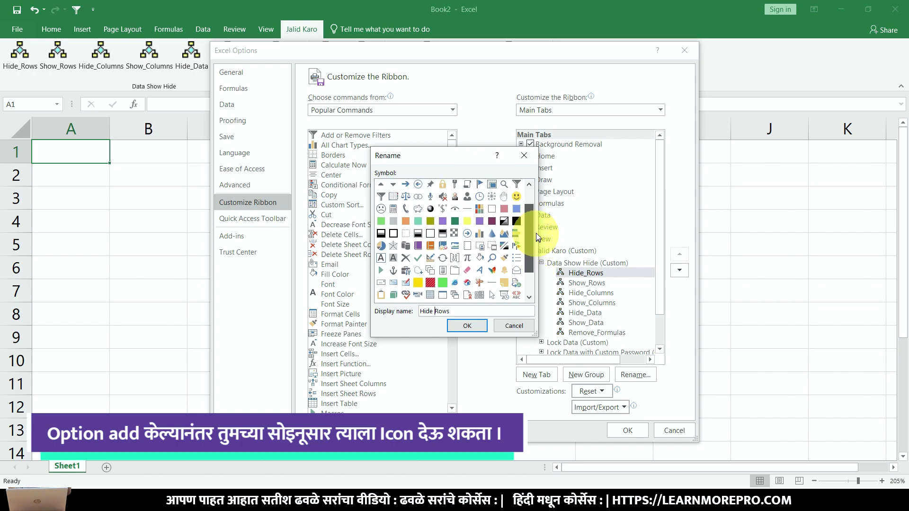
click(467, 215)
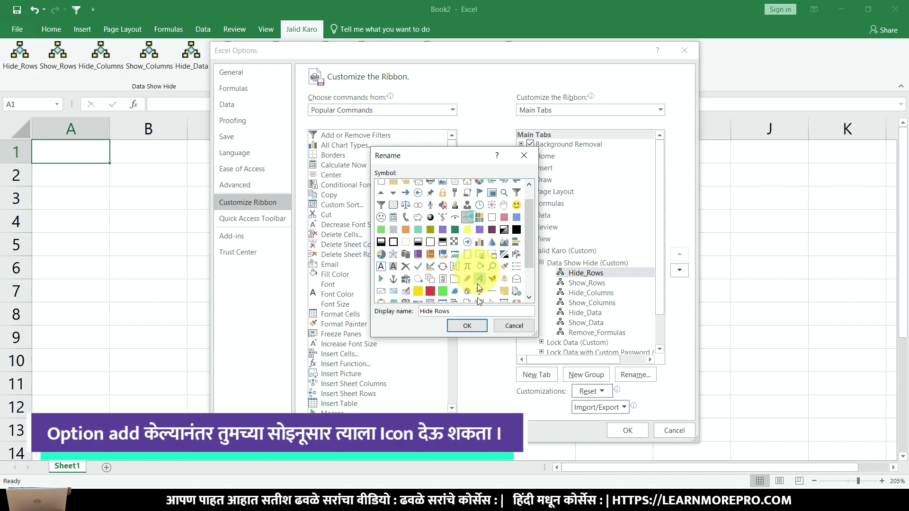
click(467, 326)
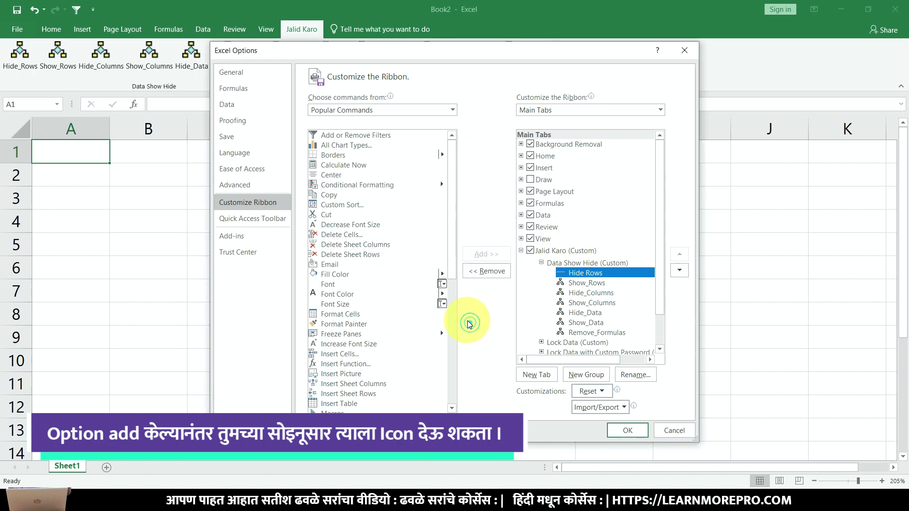
Rename the Show_Rows command to 'Show Rows' and give it the eye symbol
right_click(586, 284)
click(614, 322)
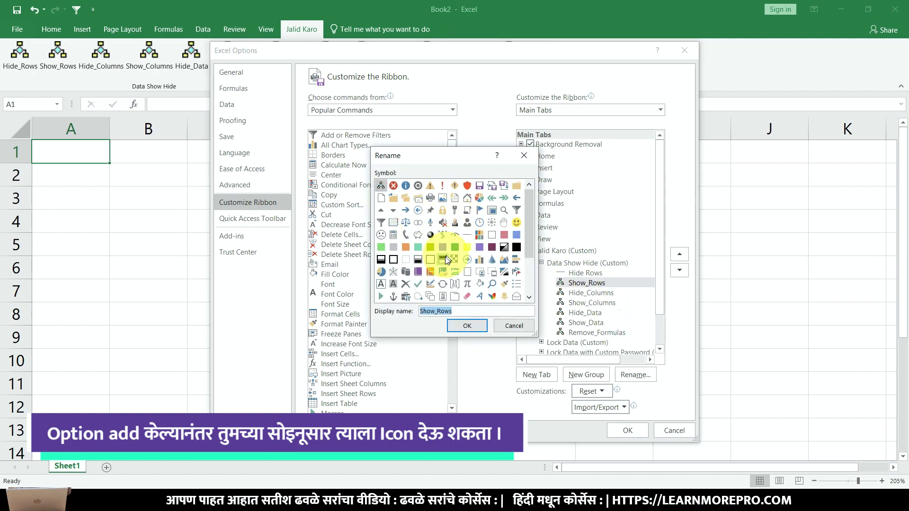
drag(529, 230, 521, 215)
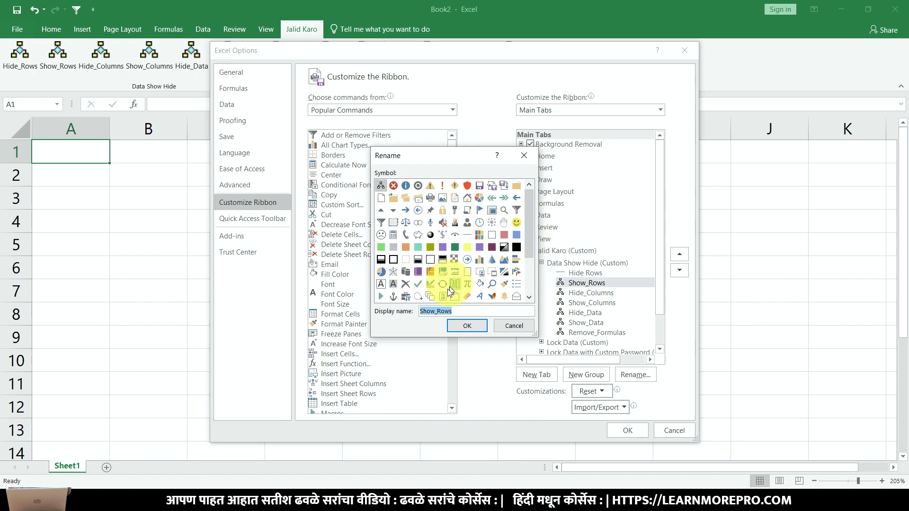
click(436, 312)
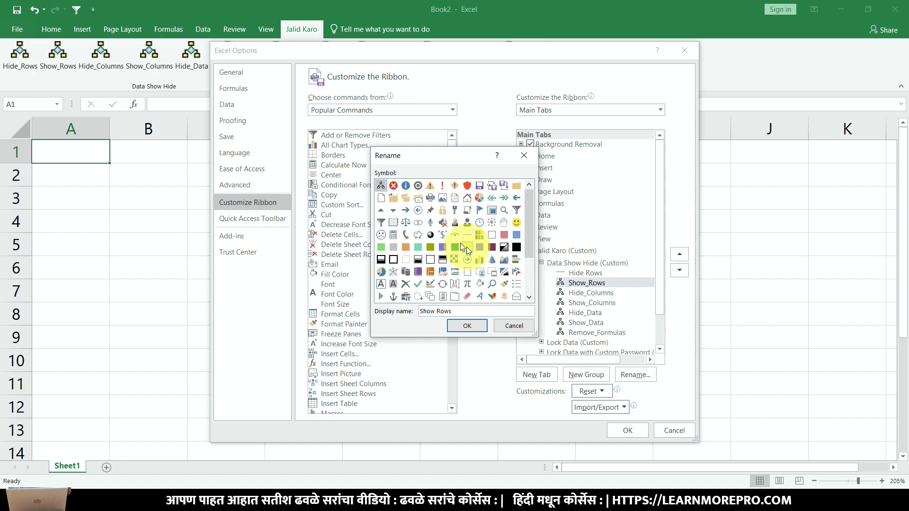
drag(533, 218, 541, 255)
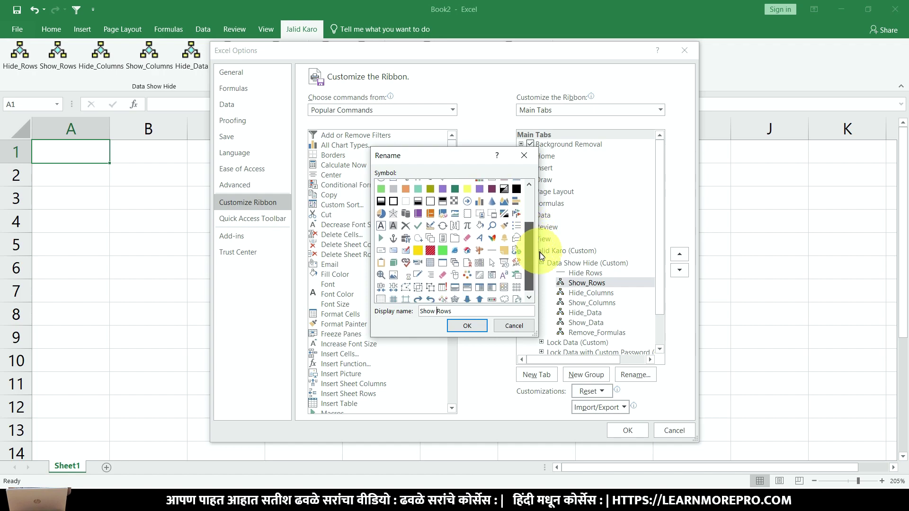
drag(541, 255, 532, 204)
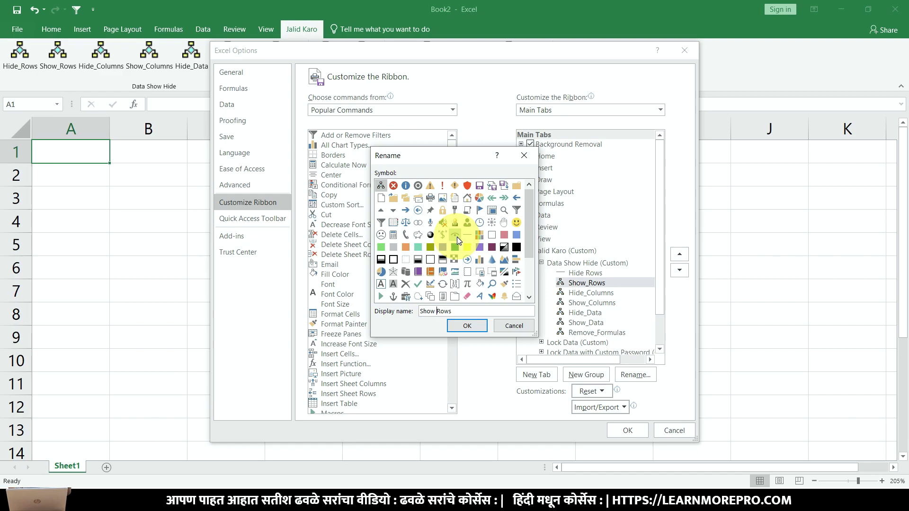
click(457, 237)
click(476, 326)
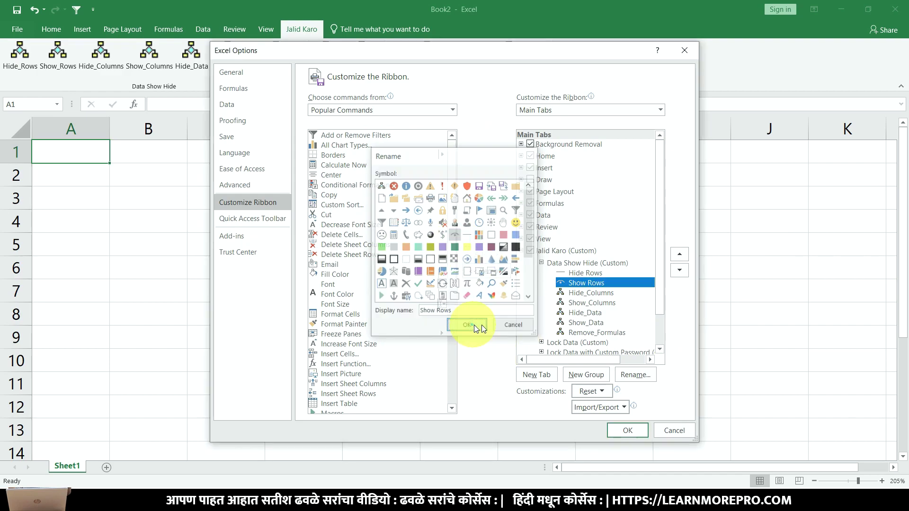
Start renaming the Hide_Columns command, then save all ribbon customizations with OK
click(584, 293)
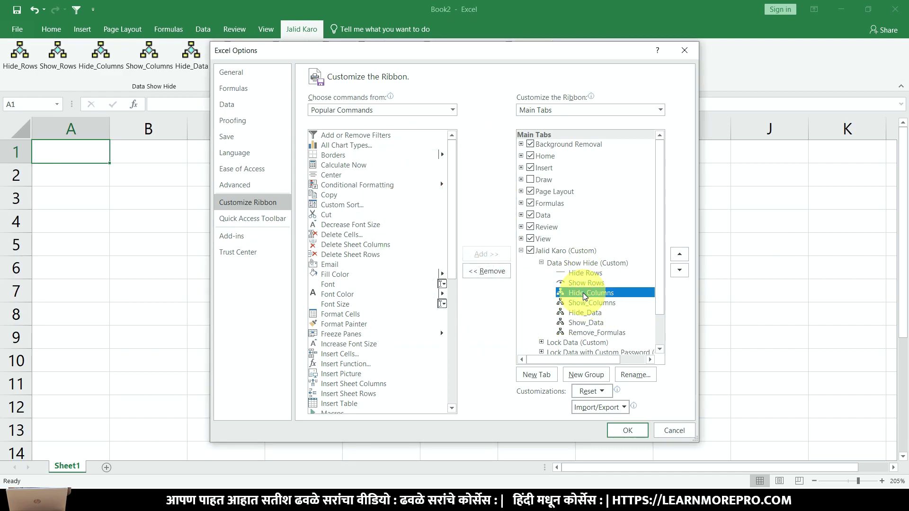
right_click(584, 296)
click(625, 331)
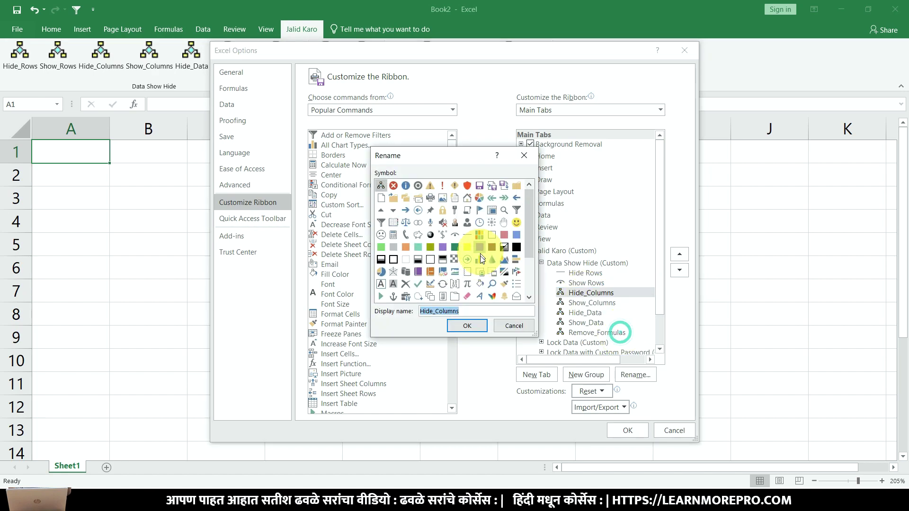
click(534, 233)
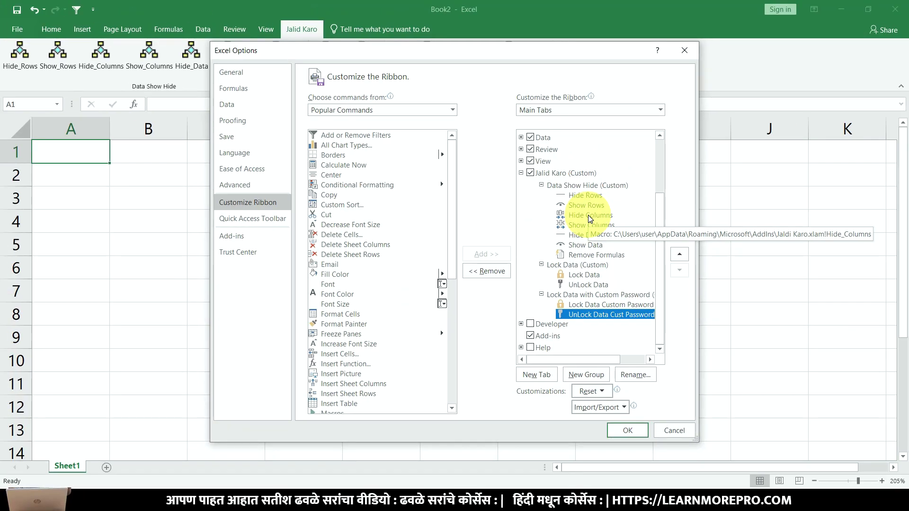
click(627, 428)
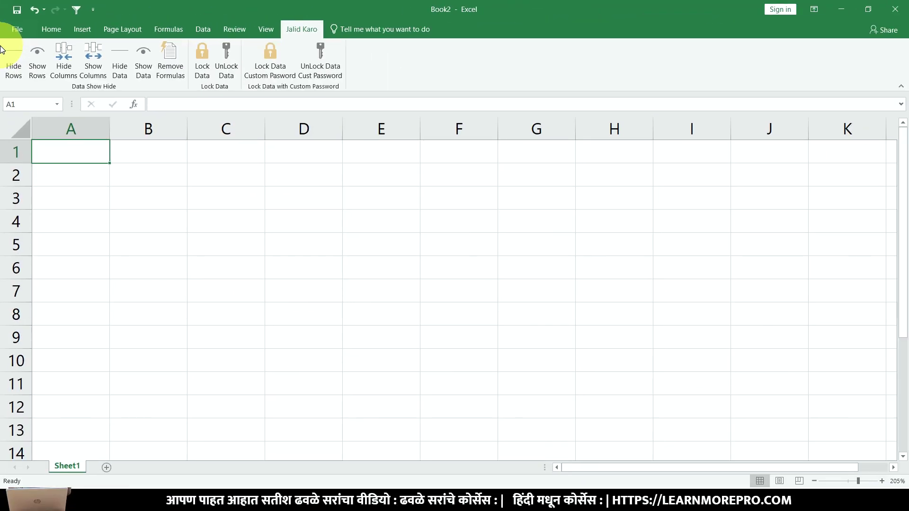
Enter sdf in B2 and dfds in B3, then fill the alternating pattern across B2:D8
click(137, 174)
text(s)
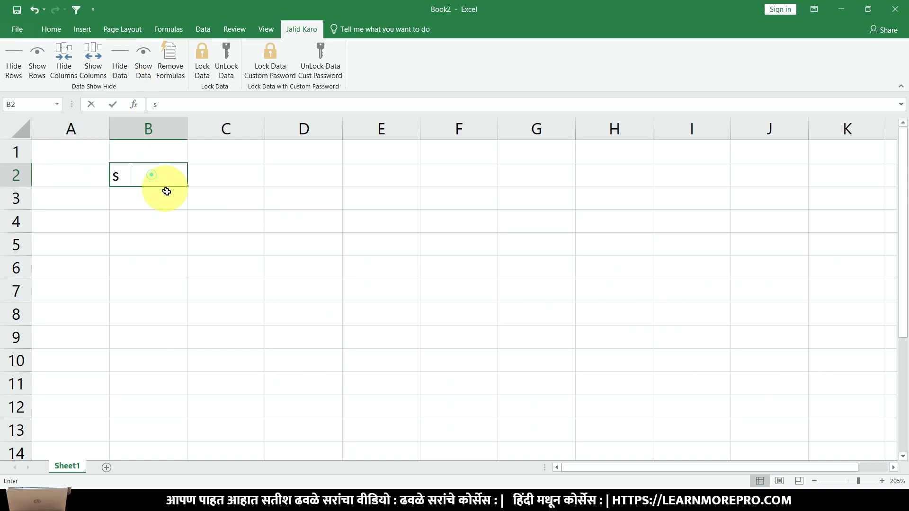
text(df)
key(Return)
text(dfds)
click(173, 178)
mouse_move(172, 178)
mouse_down()
mouse_move(180, 203)
mouse_move(378, 205)
mouse_move(342, 325)
mouse_up()
click(189, 208)
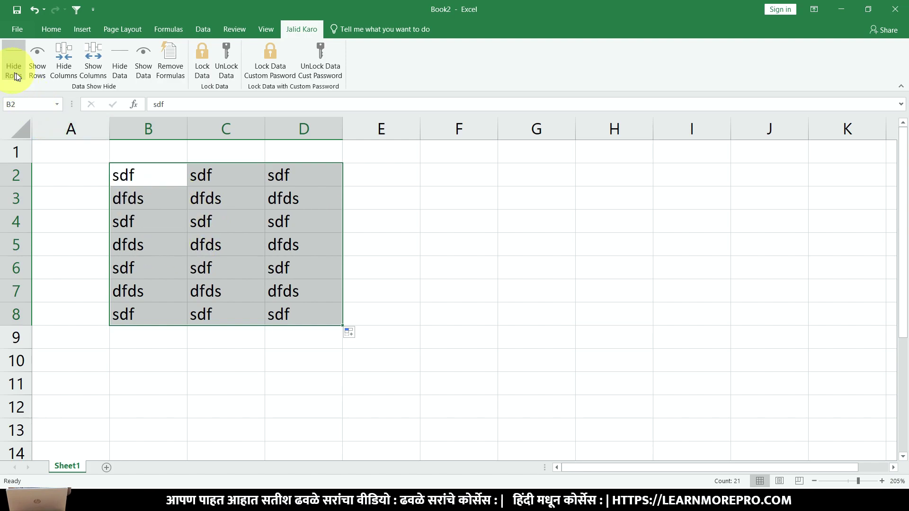
click(120, 66)
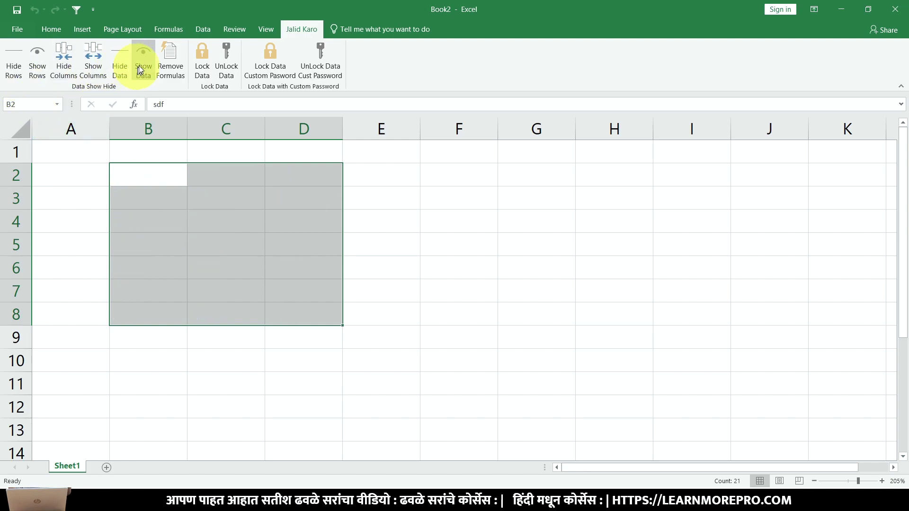
click(141, 69)
click(121, 69)
click(139, 68)
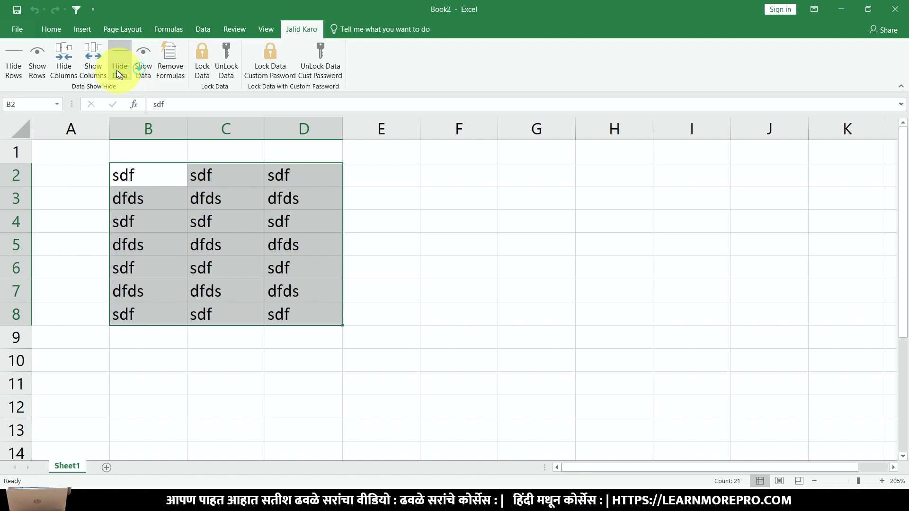
click(118, 69)
click(144, 69)
click(120, 68)
click(138, 69)
click(121, 70)
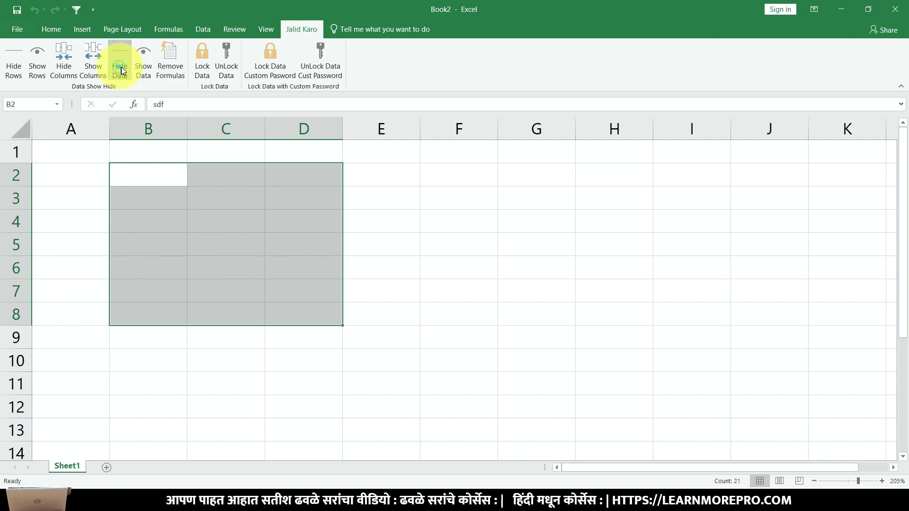
click(137, 69)
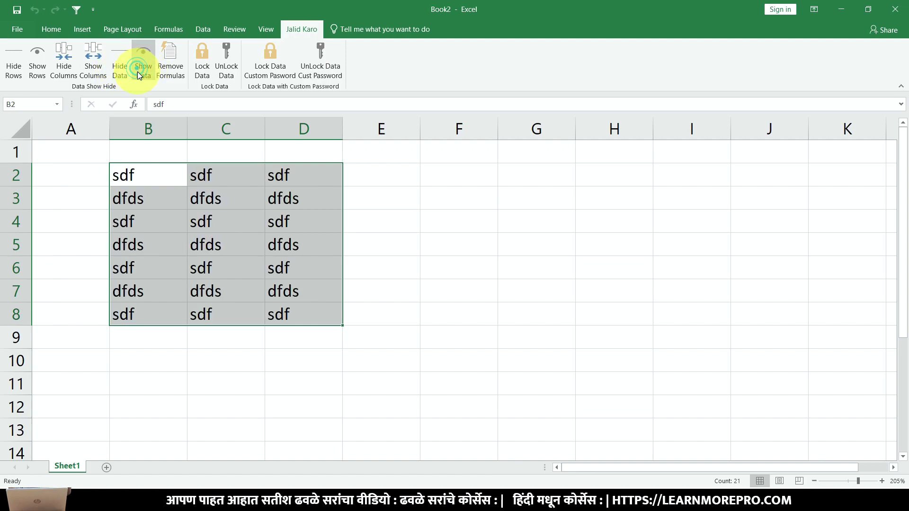
click(67, 68)
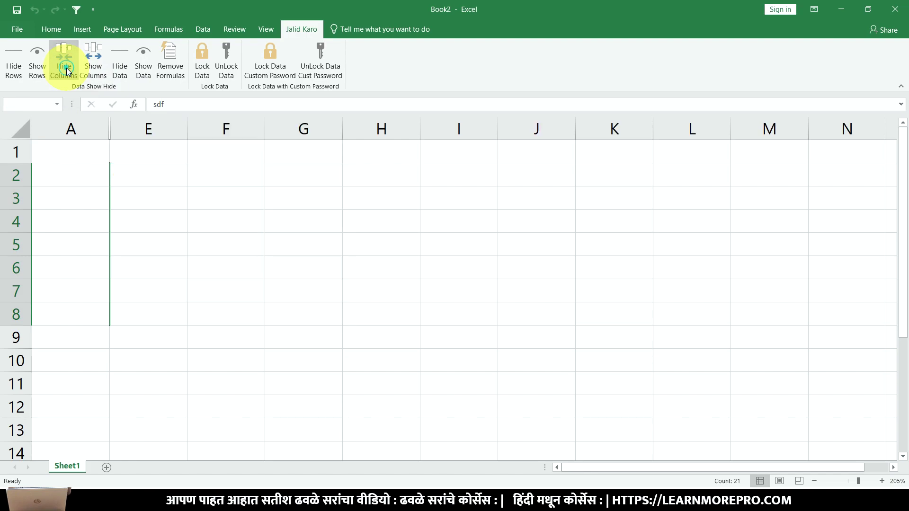
click(89, 65)
click(14, 67)
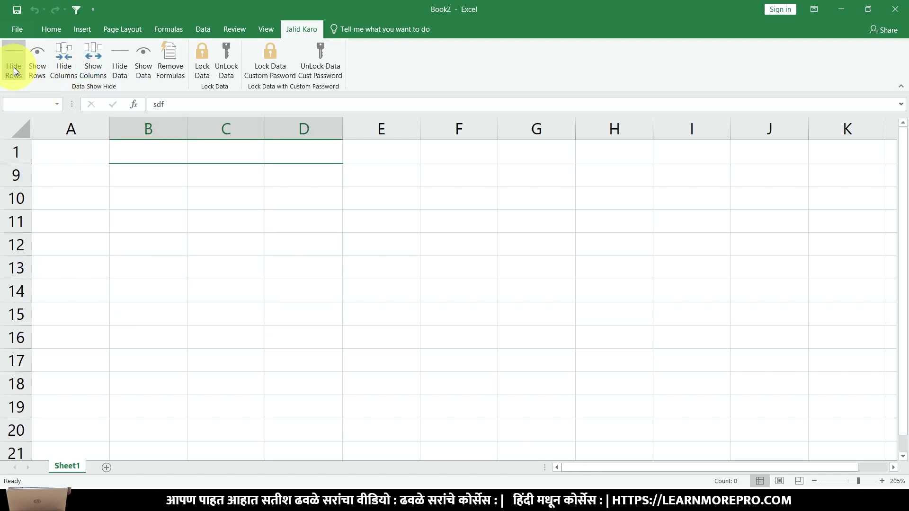
click(39, 74)
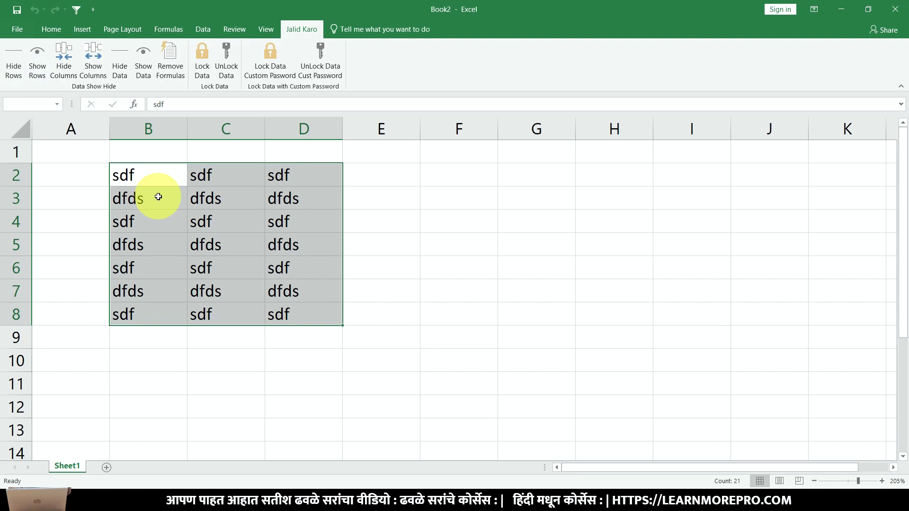
drag(138, 173, 231, 259)
Lock C2:C8 with Lock Data and confirm that editing C5 is refused
drag(222, 173, 219, 312)
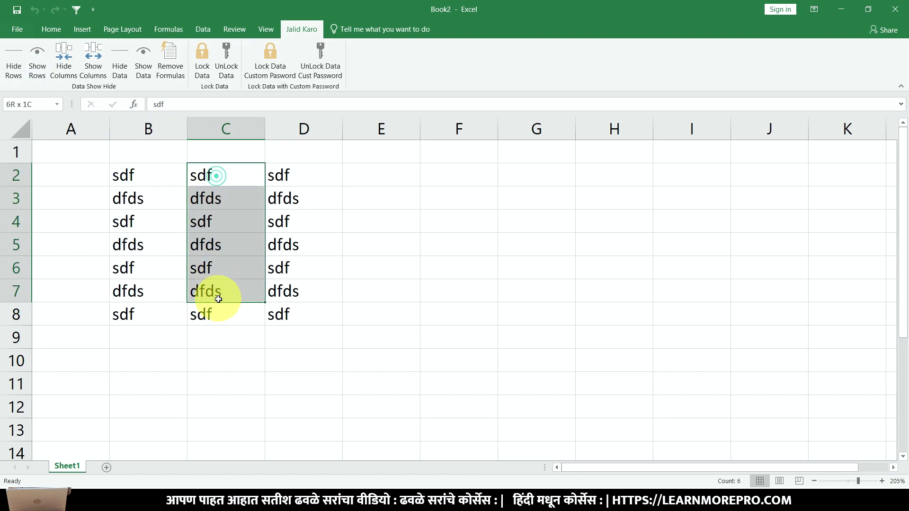
click(222, 245)
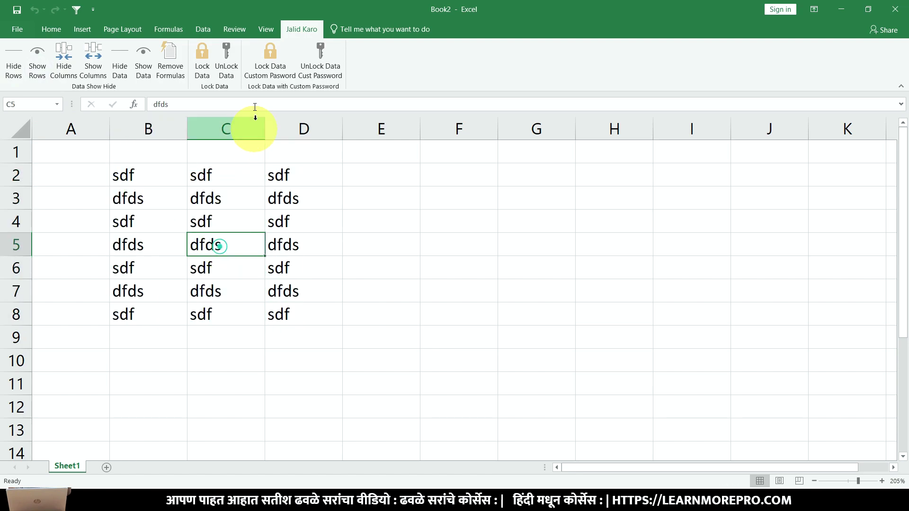
click(200, 61)
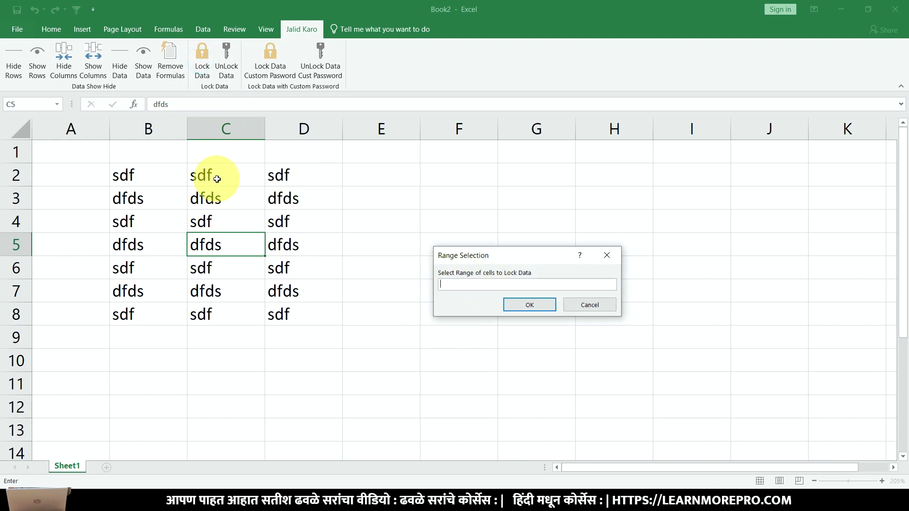
drag(220, 178, 225, 314)
click(531, 306)
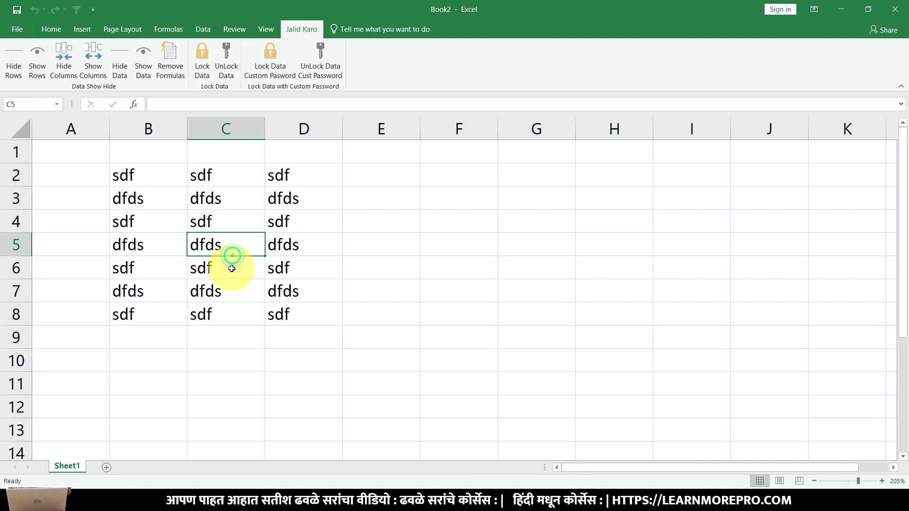
double_click(232, 251)
click(458, 282)
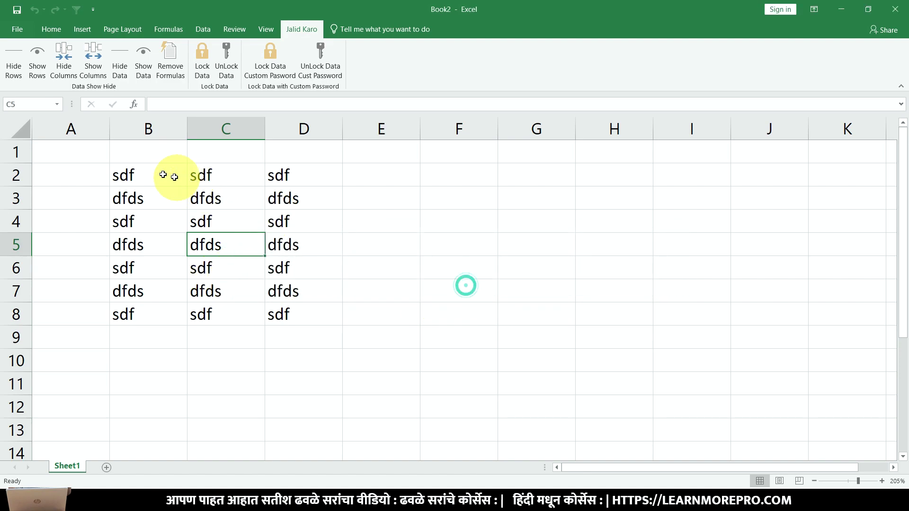
Clear B2:B8, then undo to restore the sample text
drag(162, 174, 147, 303)
key(Delete)
drag(295, 175, 294, 268)
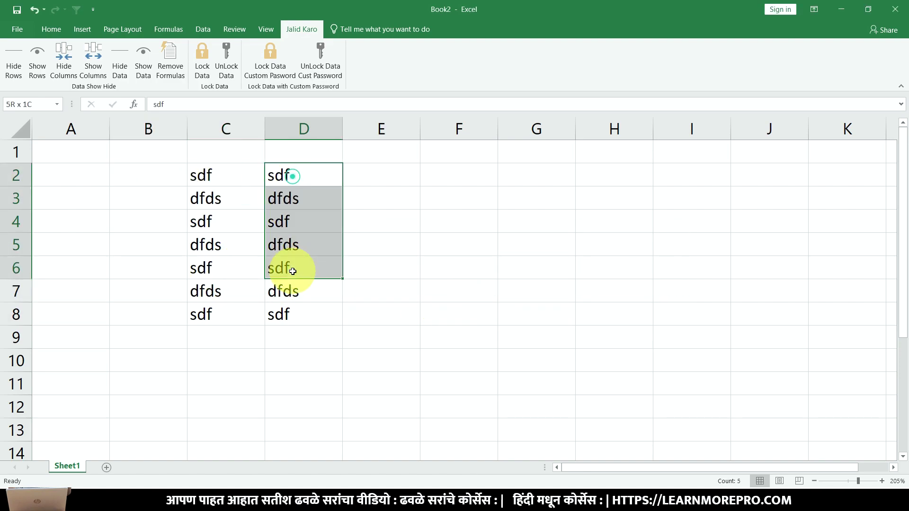
key(ctrl+z)
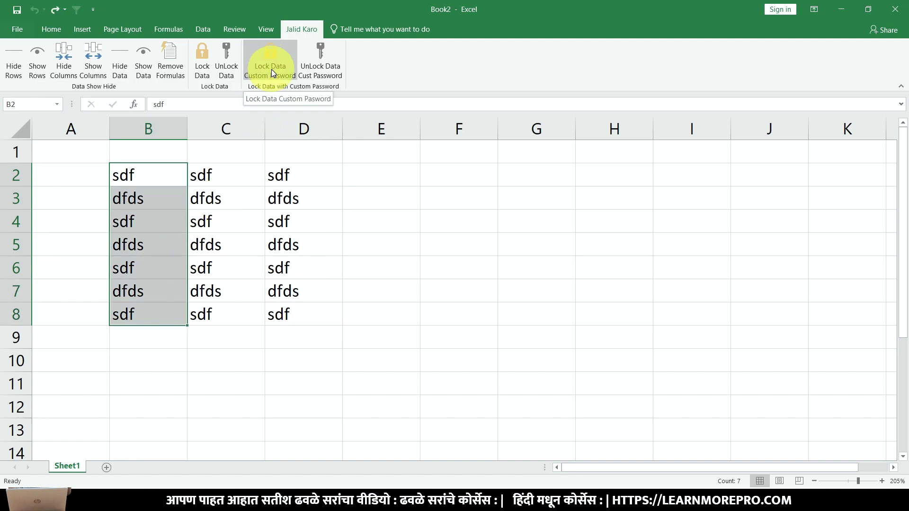
Lock C2:C8 again, then cancel the custom-password unlock prompt
mouse_move(219, 175)
mouse_down()
mouse_move(236, 327)
mouse_move(235, 294)
mouse_up()
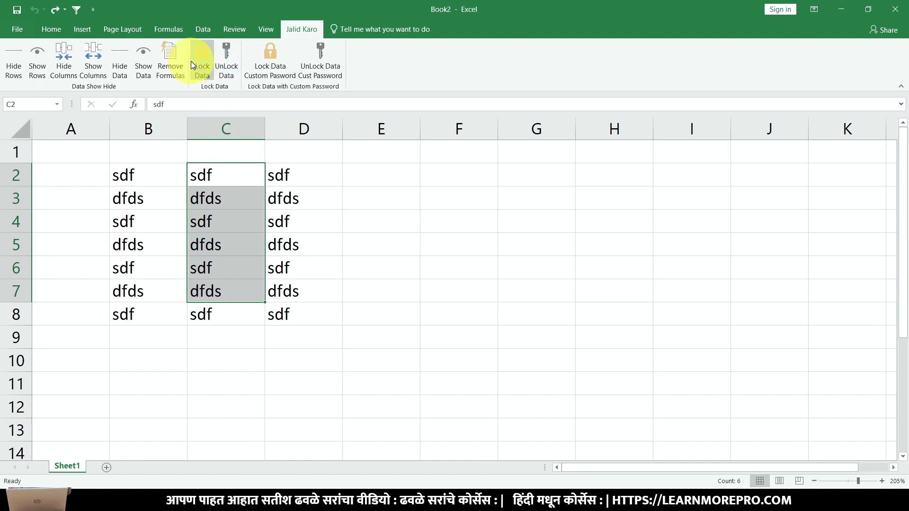
click(206, 70)
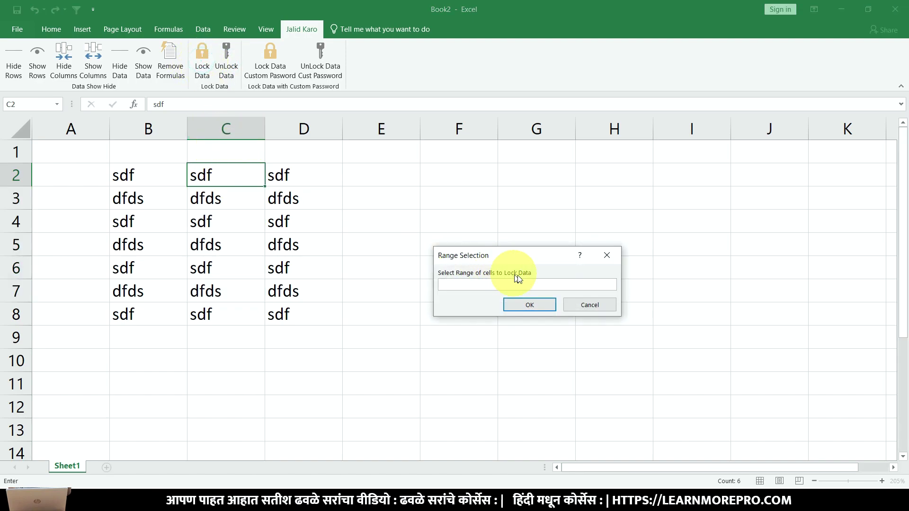
drag(223, 176, 236, 312)
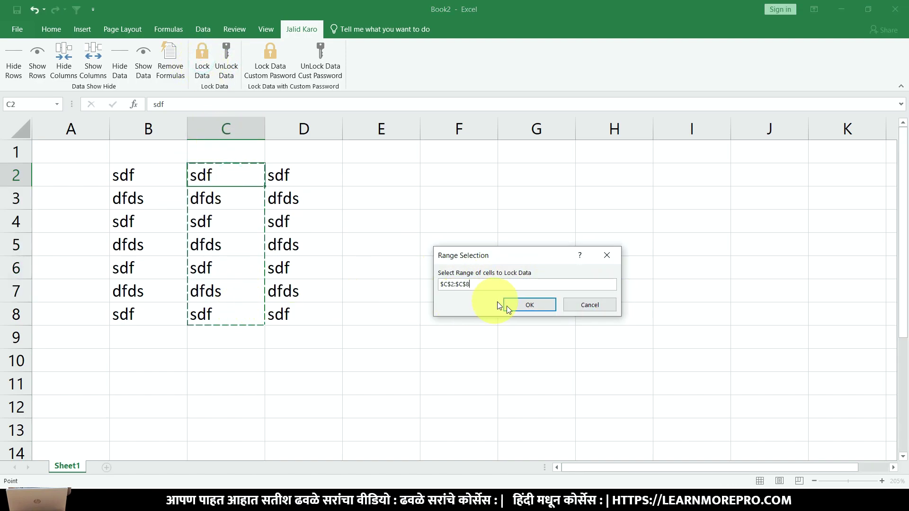
click(530, 306)
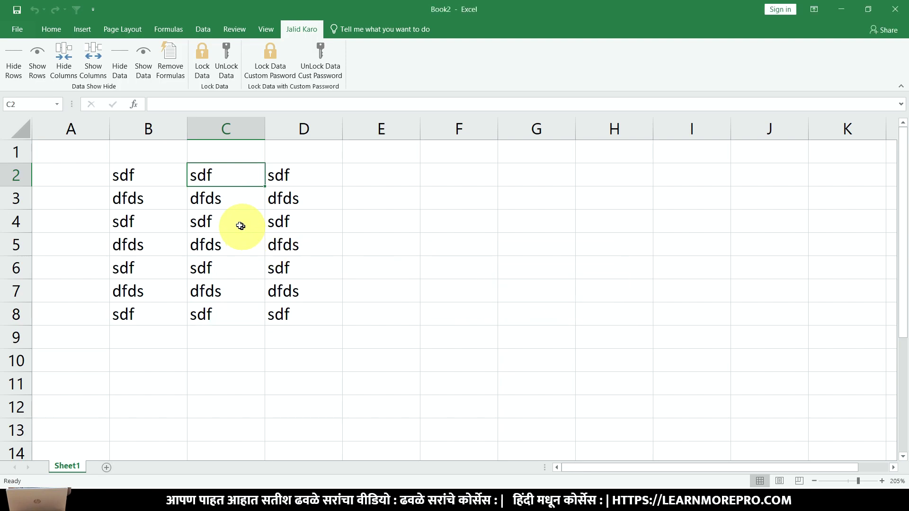
click(327, 64)
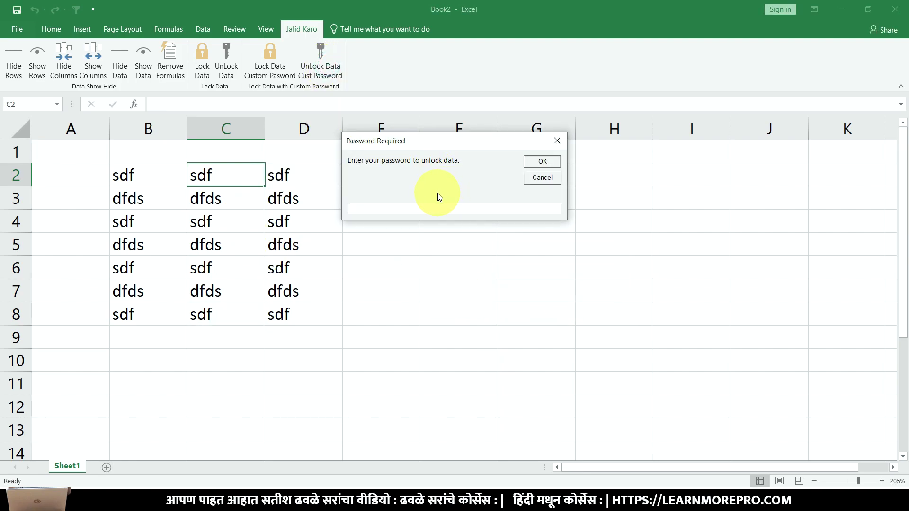
click(542, 179)
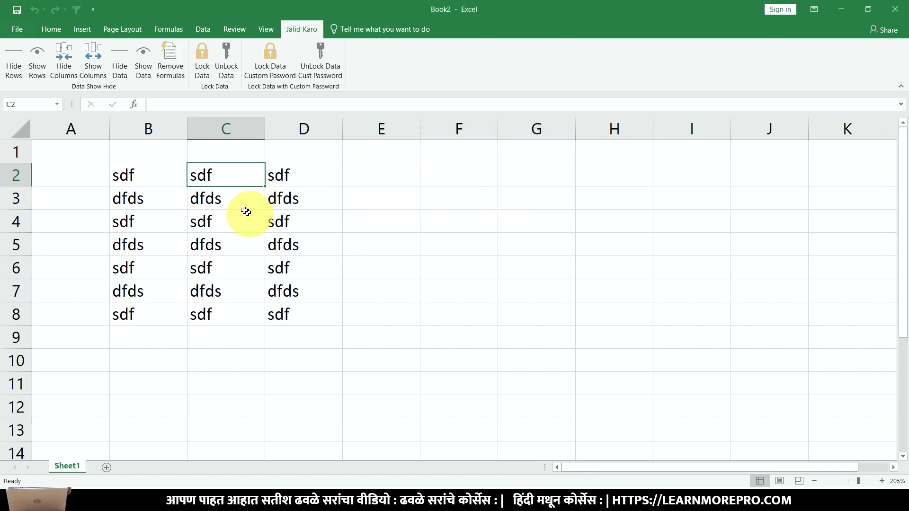
Run UnLock Data on the sample cells C2:C8
drag(226, 175, 226, 314)
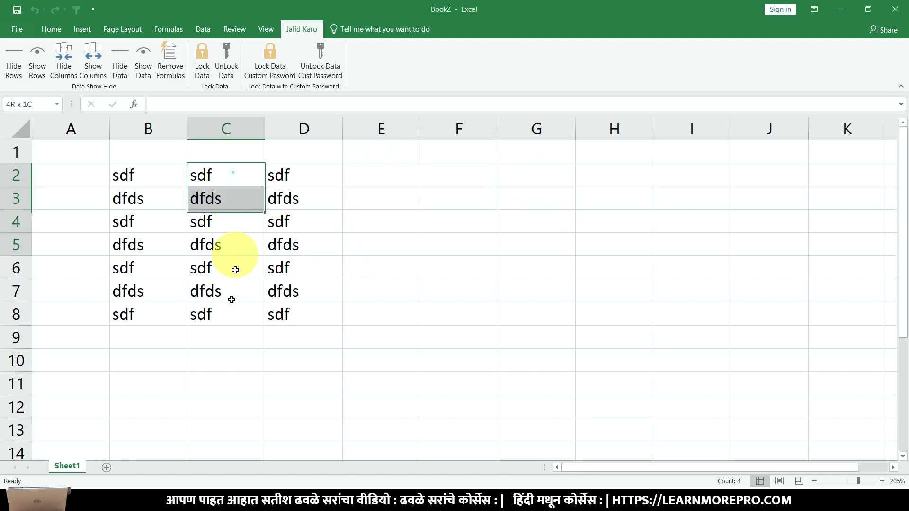
click(225, 66)
drag(229, 185, 217, 313)
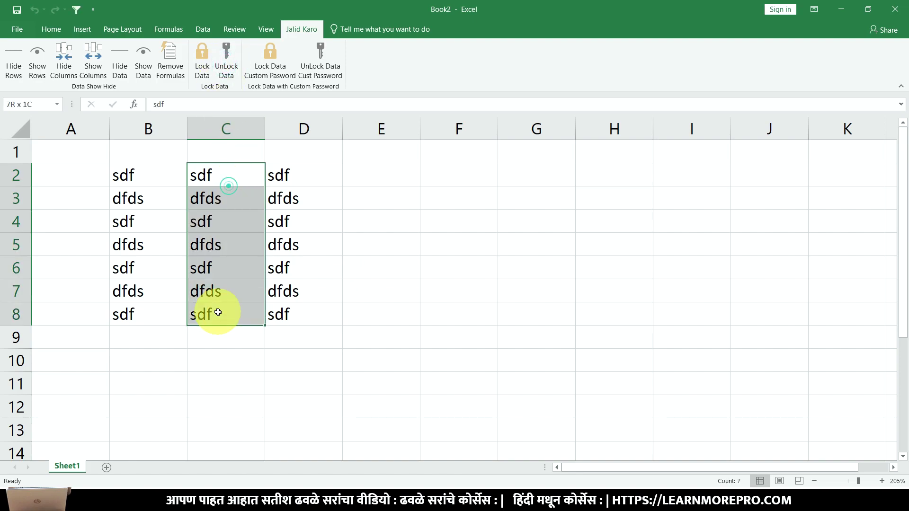
click(208, 69)
click(229, 70)
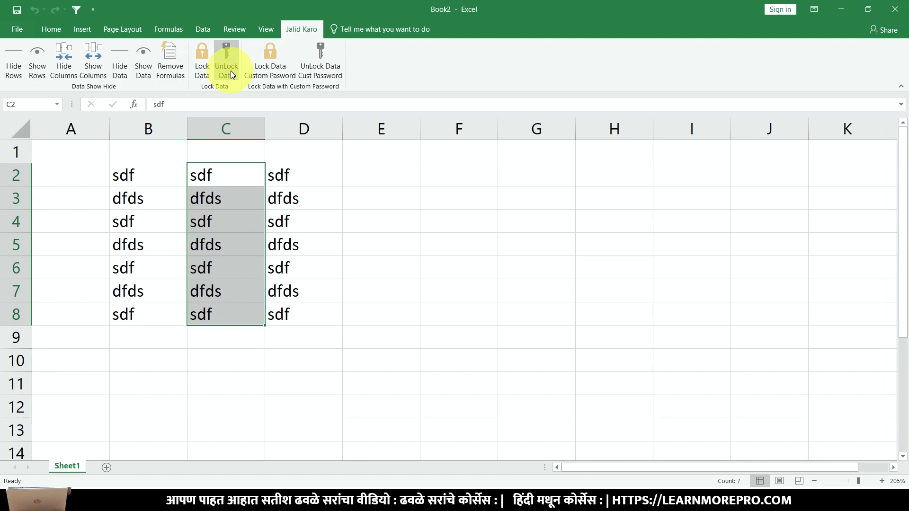
Run Lock Data on C2:C8 once more, then bring up the window switcher
drag(144, 173, 276, 292)
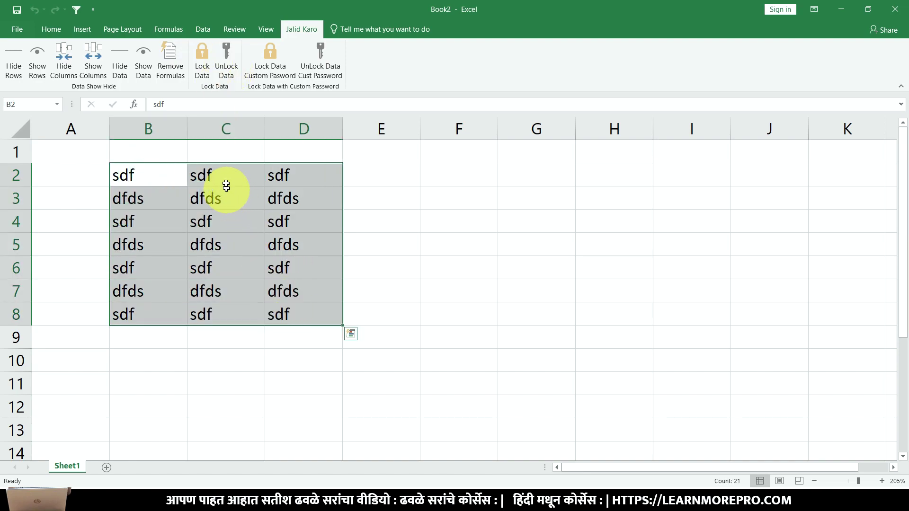
drag(225, 182, 222, 312)
click(221, 74)
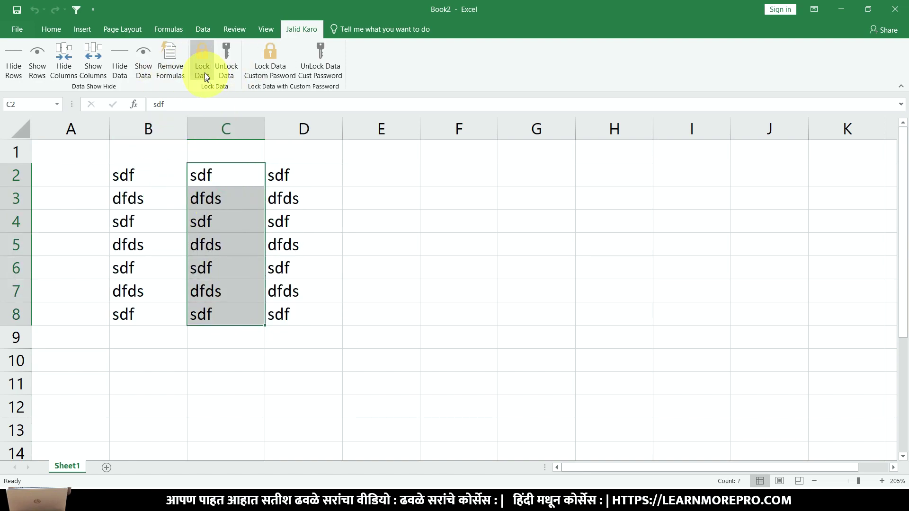
click(200, 63)
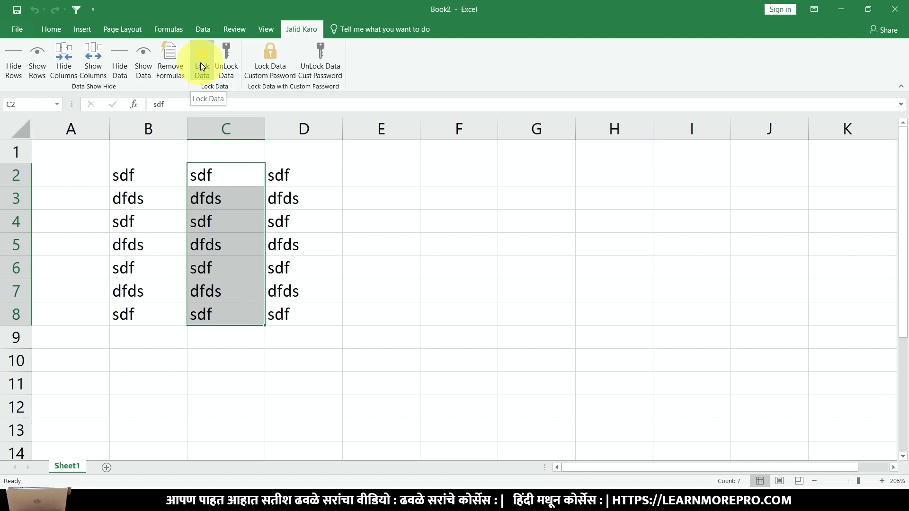
click(227, 183)
key(alt+Tab)
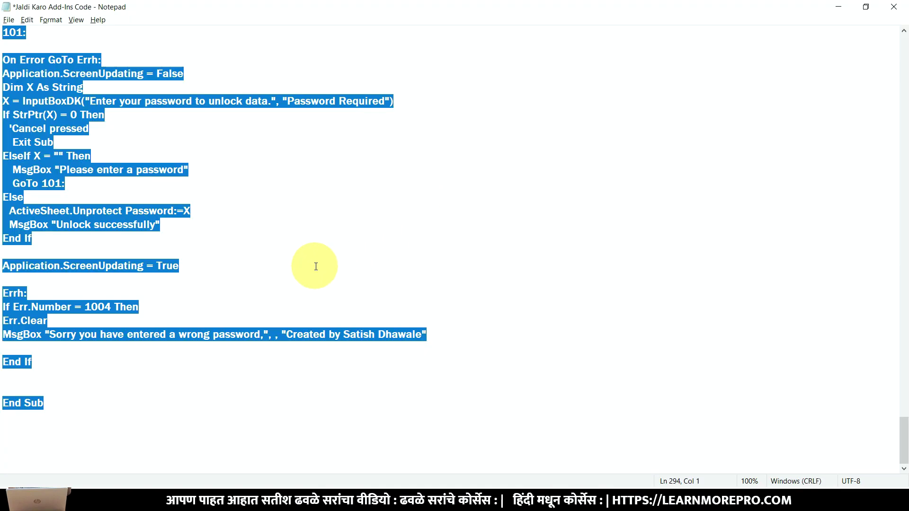
Find the hard-coded Unprotect password in Sub LockData, then minimise Notepad and reselect C2:C8
click(315, 263)
scroll(314, 264, up, 5)
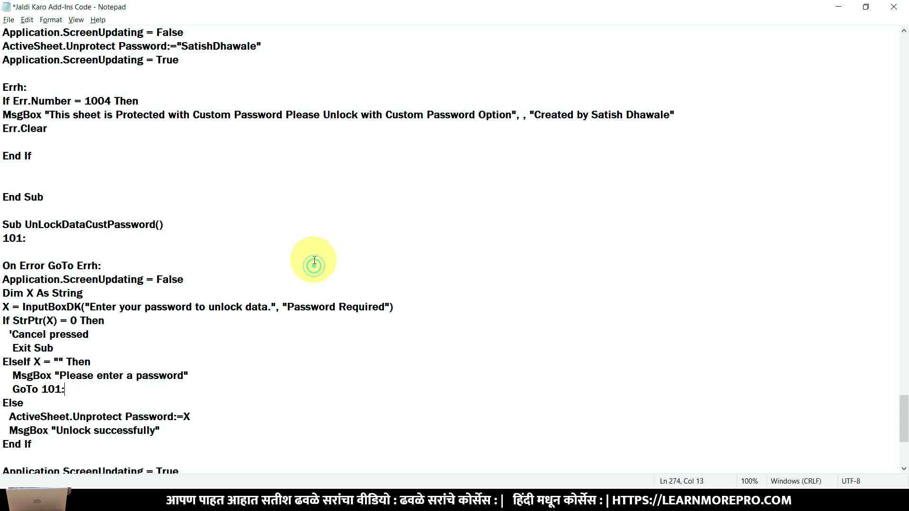
scroll(314, 261, up, 4)
scroll(314, 259, up, 1)
scroll(317, 260, up, 3)
scroll(321, 263, down, 1)
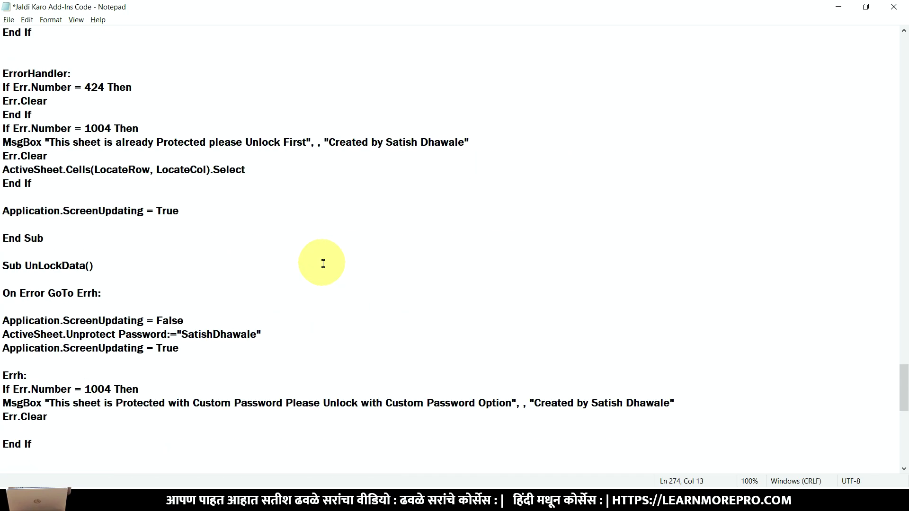
scroll(322, 262, up, 3)
scroll(361, 271, up, 5)
scroll(359, 272, up, 1)
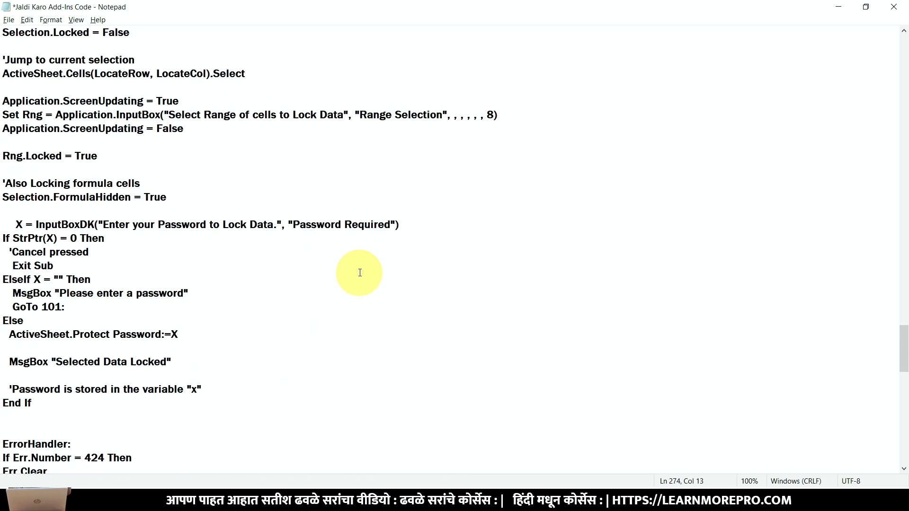
scroll(350, 263, up, 1)
scroll(349, 264, up, 1)
scroll(349, 263, up, 4)
scroll(348, 262, up, 5)
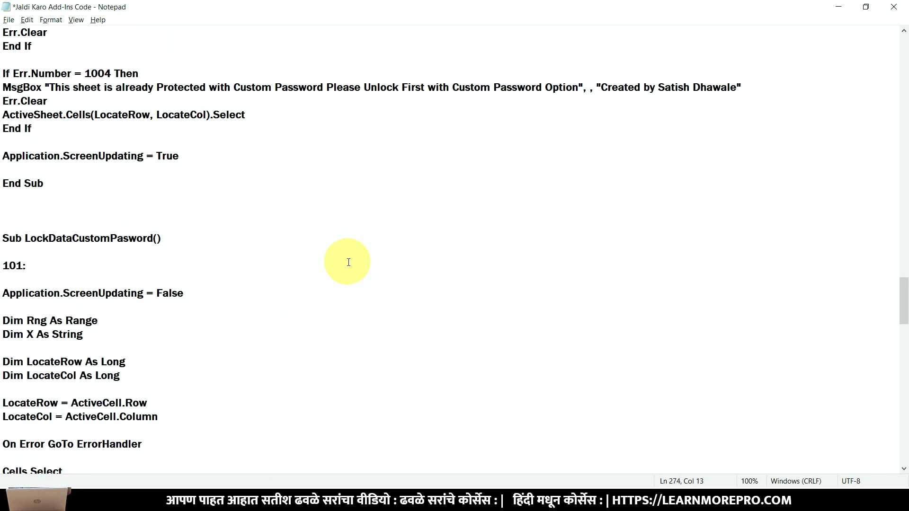
scroll(348, 262, up, 2)
scroll(349, 260, up, 2)
scroll(425, 280, up, 4)
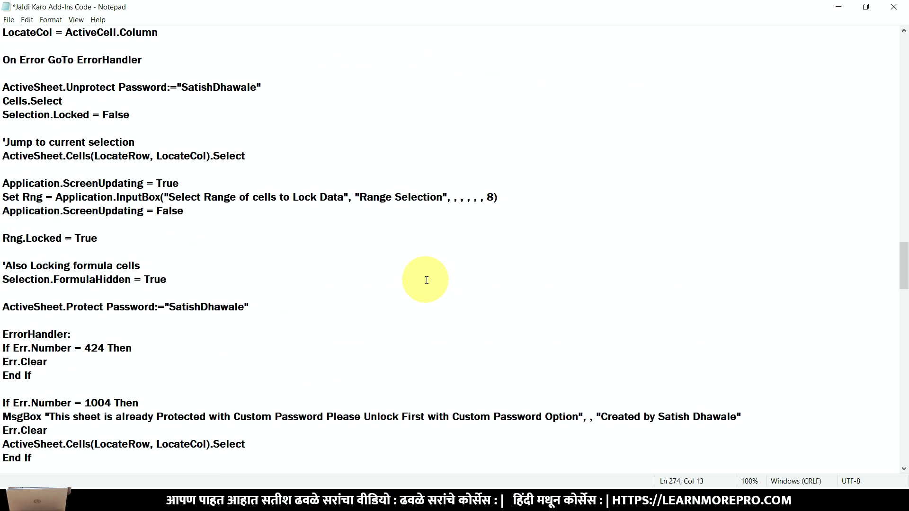
scroll(426, 279, up, 3)
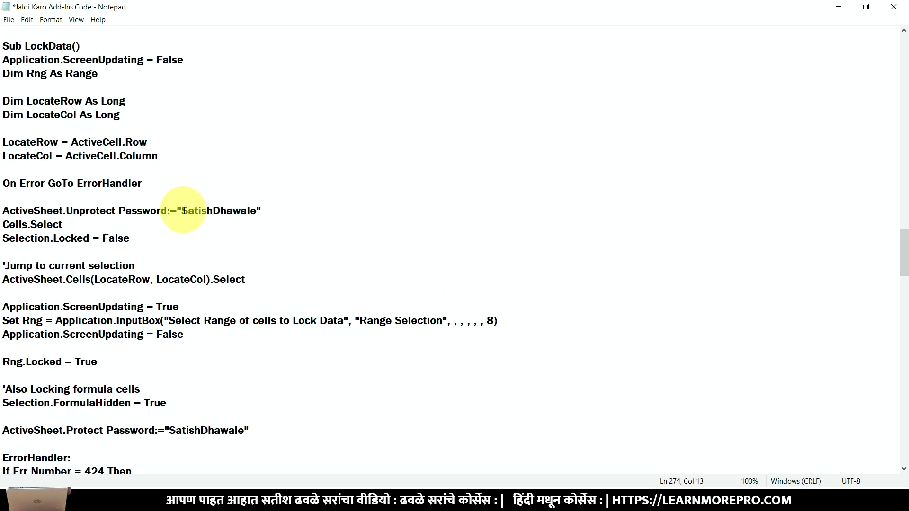
drag(182, 210, 242, 213)
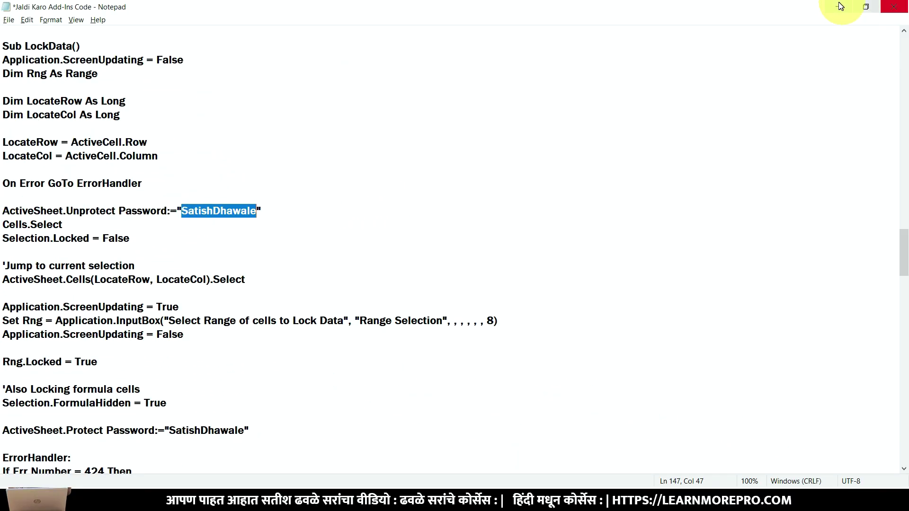
click(841, 10)
drag(218, 169, 220, 309)
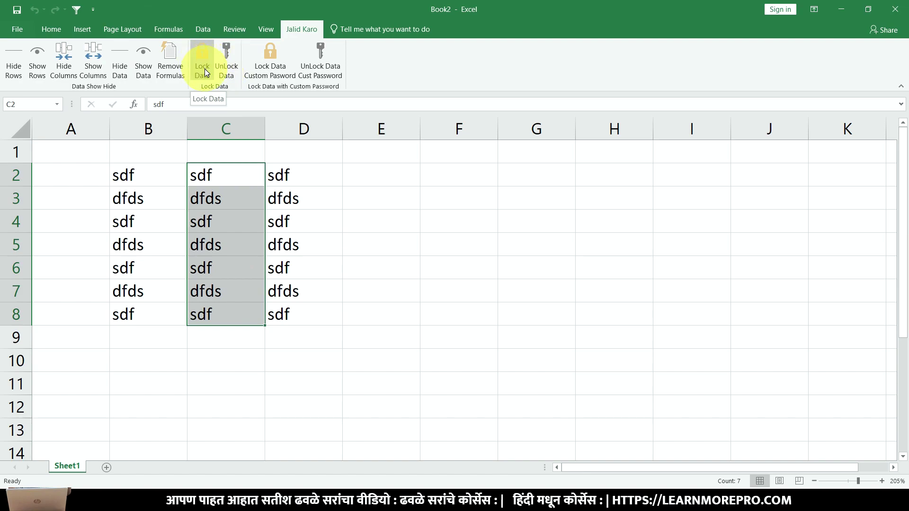
Start Lock Data, cancel its range prompt, and reselect the C2:C8 sample cells
click(268, 65)
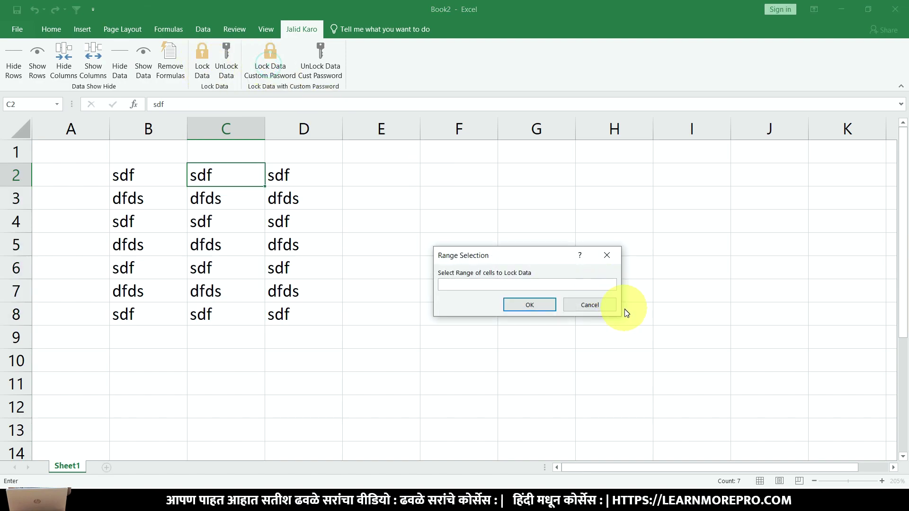
click(590, 306)
drag(241, 169, 216, 303)
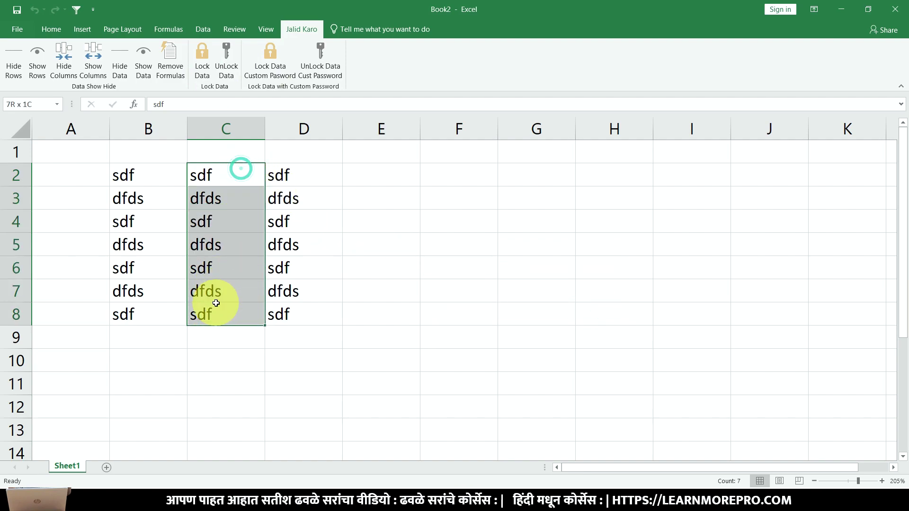
click(235, 246)
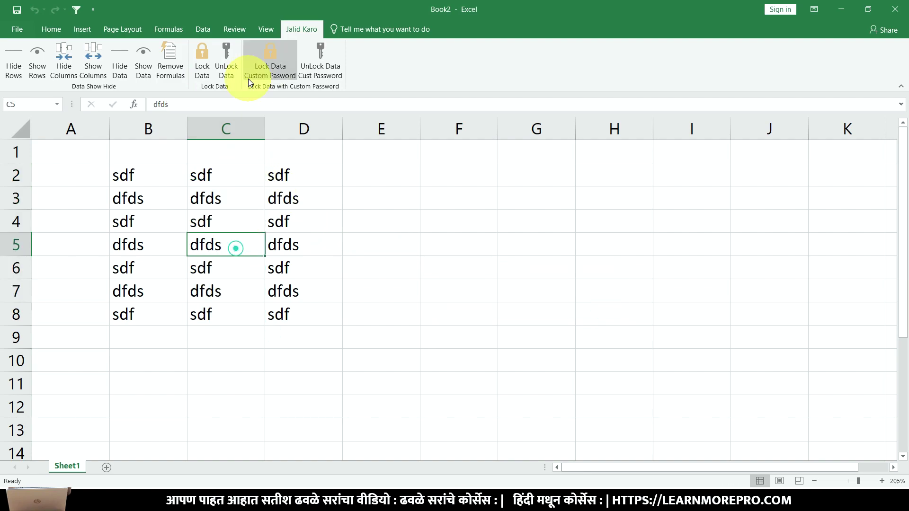
Start Lock Data Custom Password on B2:B6 and enter a masked password
click(250, 75)
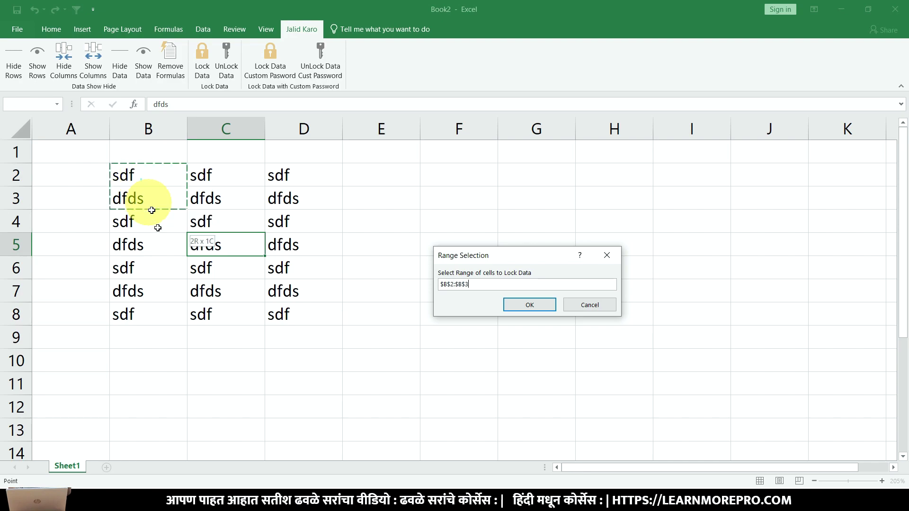
drag(134, 176, 157, 268)
click(537, 306)
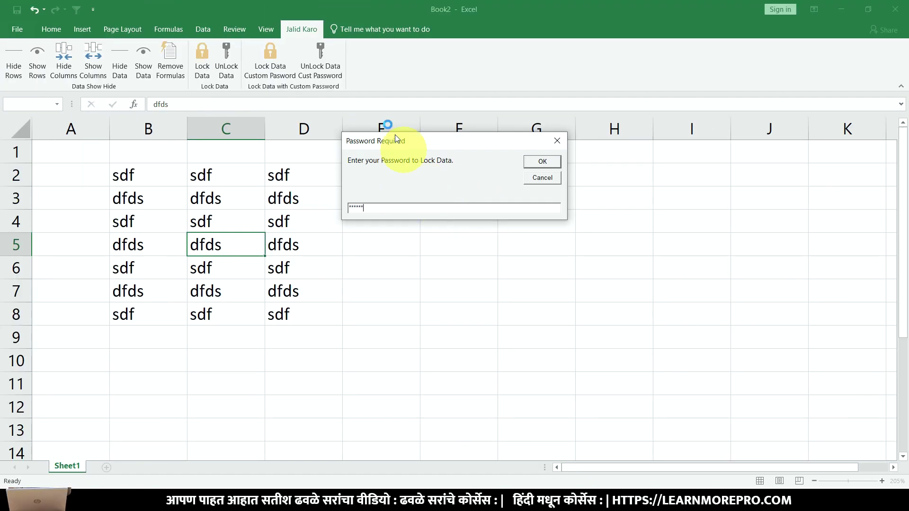
click(364, 212)
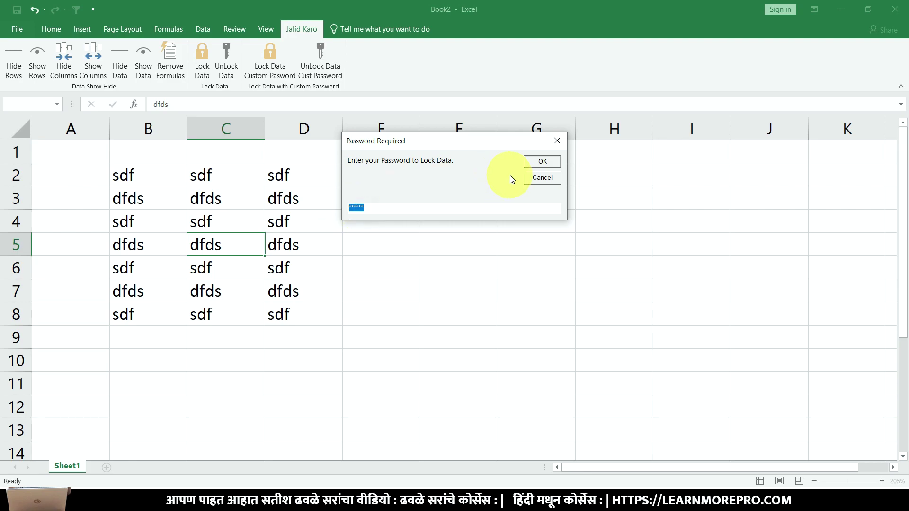
key(alt+Tab)
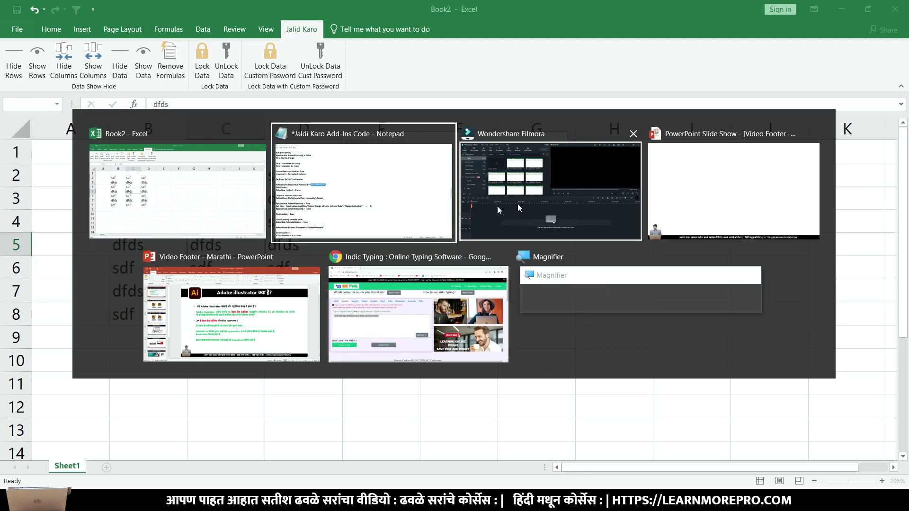
Review the credit comments for the masked password input box in the add-in code
click(406, 200)
scroll(385, 213, up, 6)
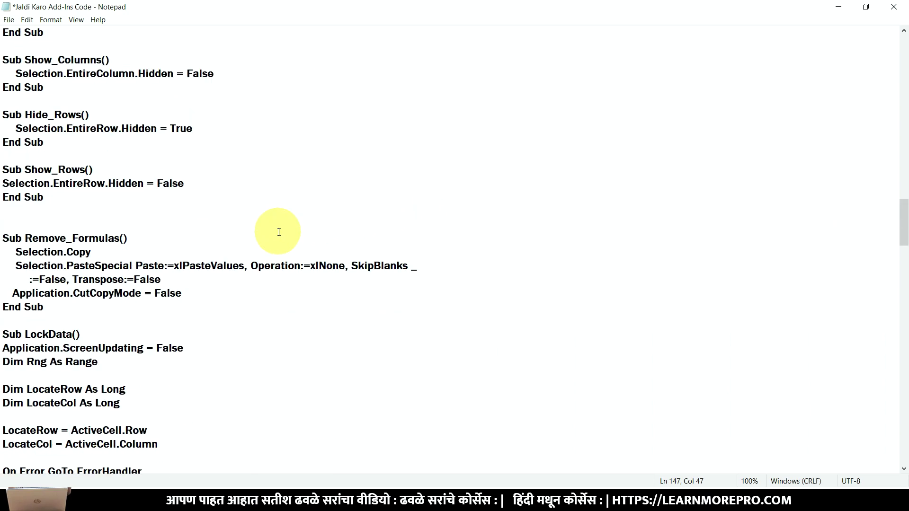
scroll(279, 234, up, 6)
scroll(203, 239, up, 6)
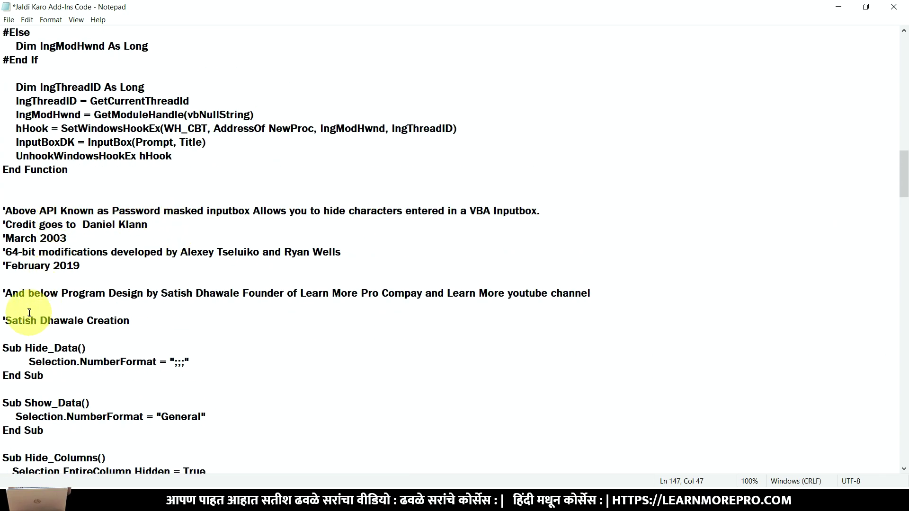
drag(24, 311, 156, 376)
click(87, 293)
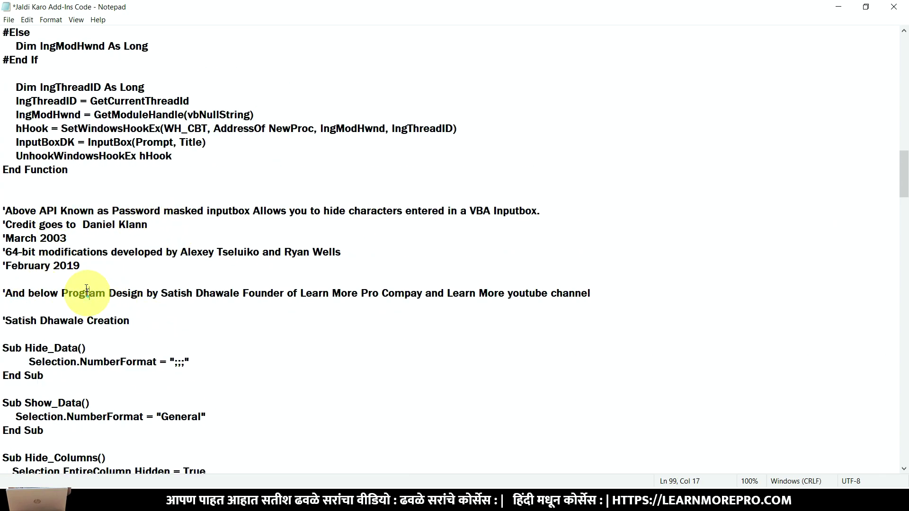
drag(19, 211, 126, 272)
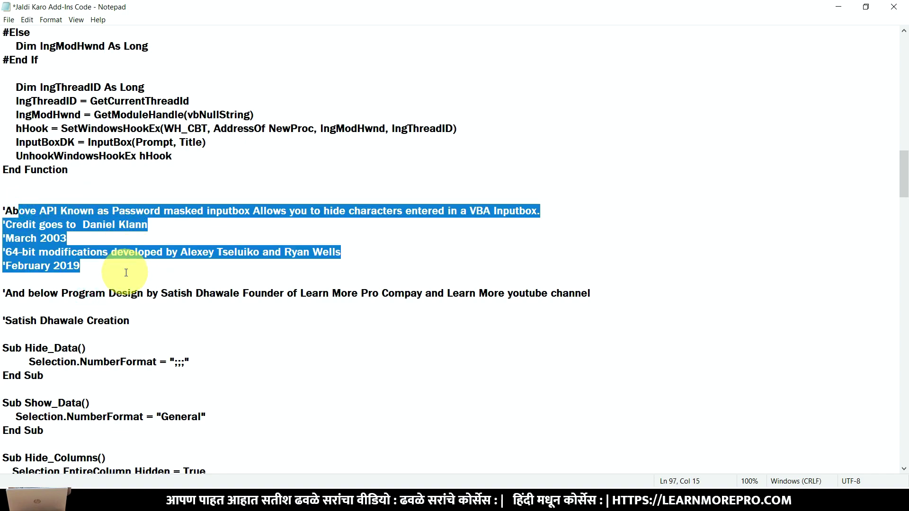
click(123, 217)
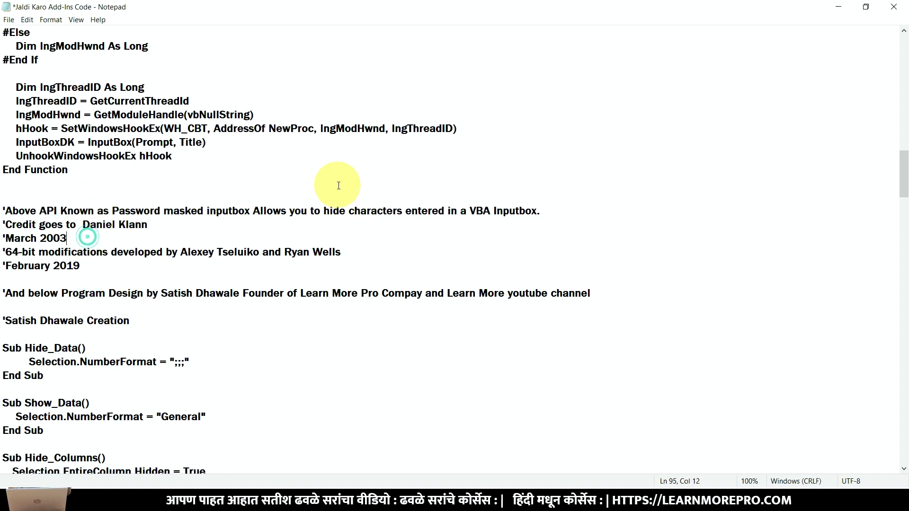
mouse_move(96, 225)
mouse_down()
mouse_move(80, 225)
mouse_move(161, 226)
mouse_up()
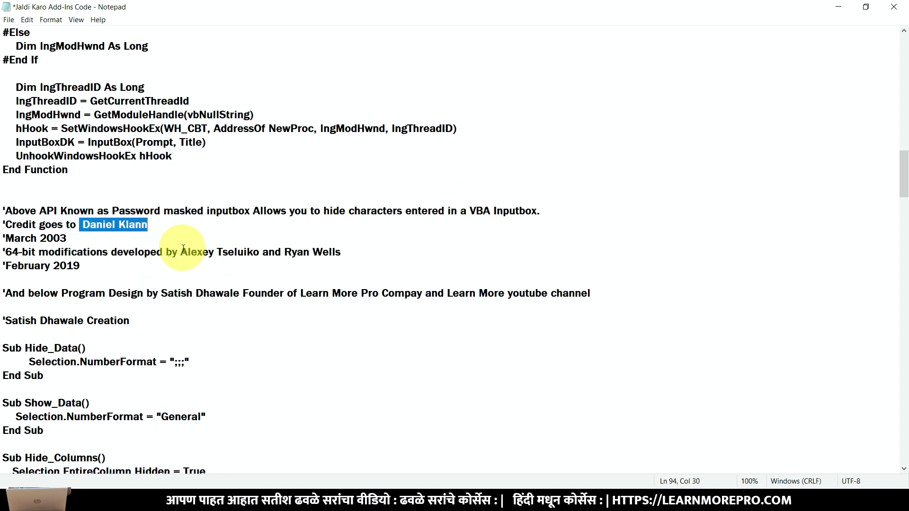
drag(180, 252, 341, 253)
drag(137, 275, 10, 204)
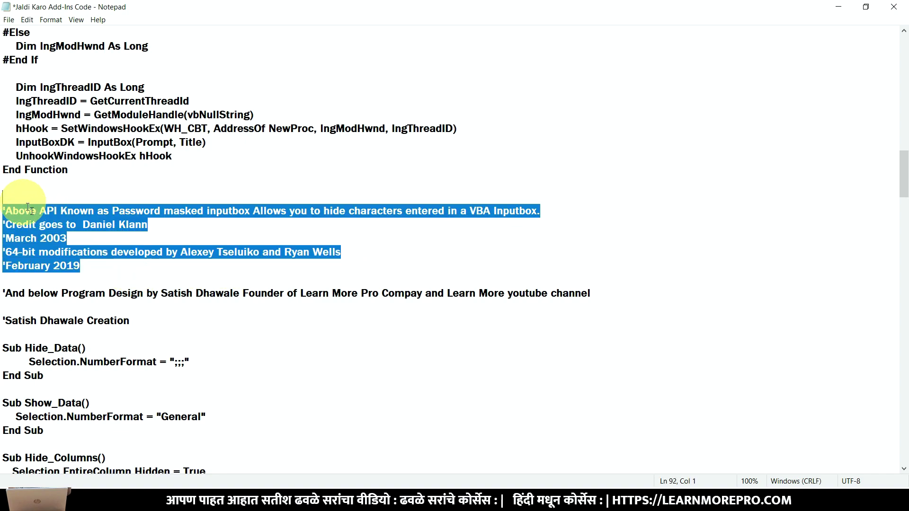
click(75, 239)
mouse_move(80, 237)
mouse_down()
mouse_move(90, 214)
mouse_move(45, 209)
mouse_up()
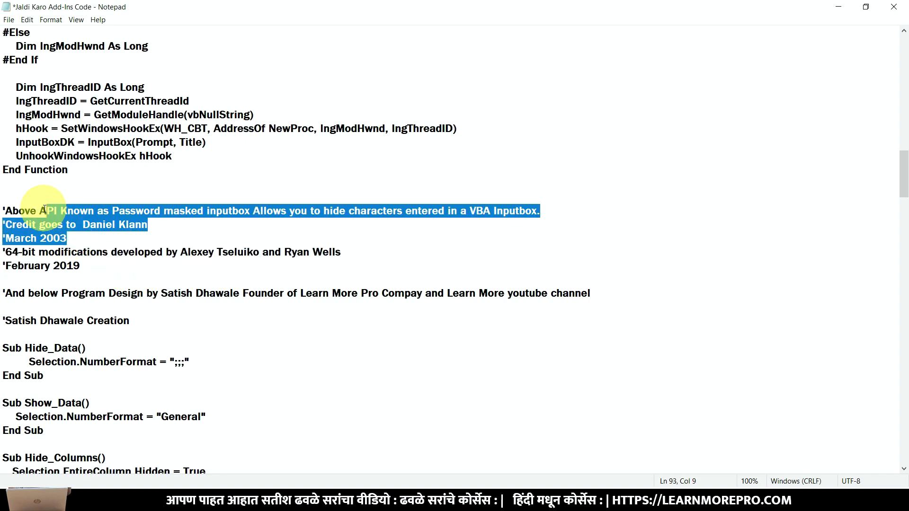
Look over the API declaration lines, then minimise Notepad to return to Excel
scroll(47, 204, up, 10)
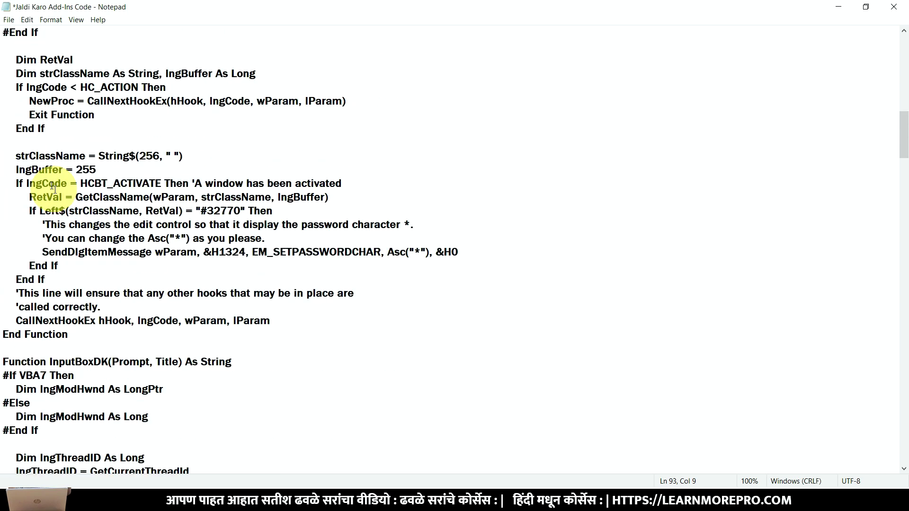
scroll(60, 193, up, 8)
scroll(57, 173, up, 8)
drag(69, 115, 100, 302)
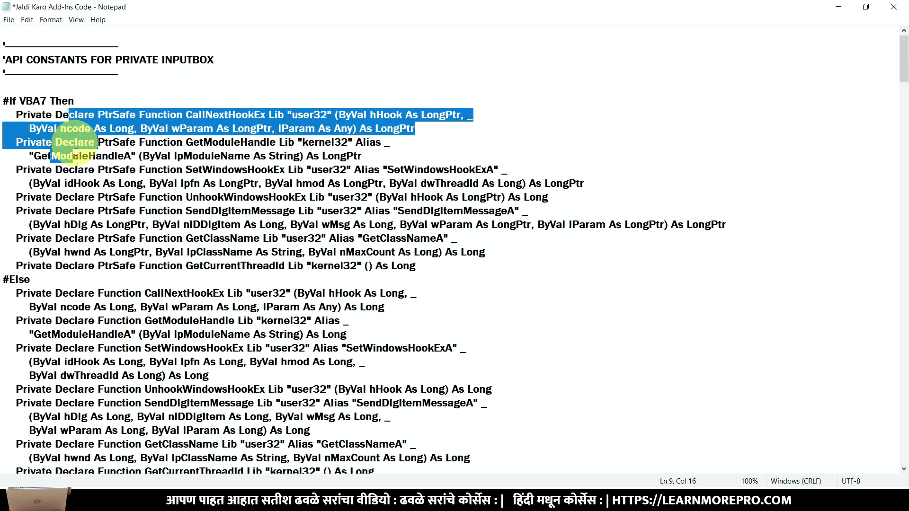
scroll(100, 302, down, 8)
scroll(101, 301, down, 2)
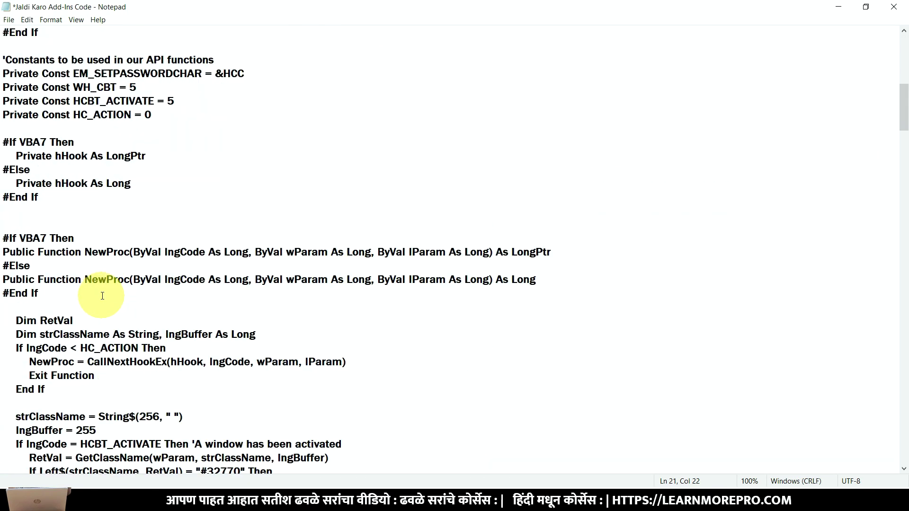
scroll(102, 299, down, 3)
scroll(104, 297, down, 4)
scroll(105, 296, down, 8)
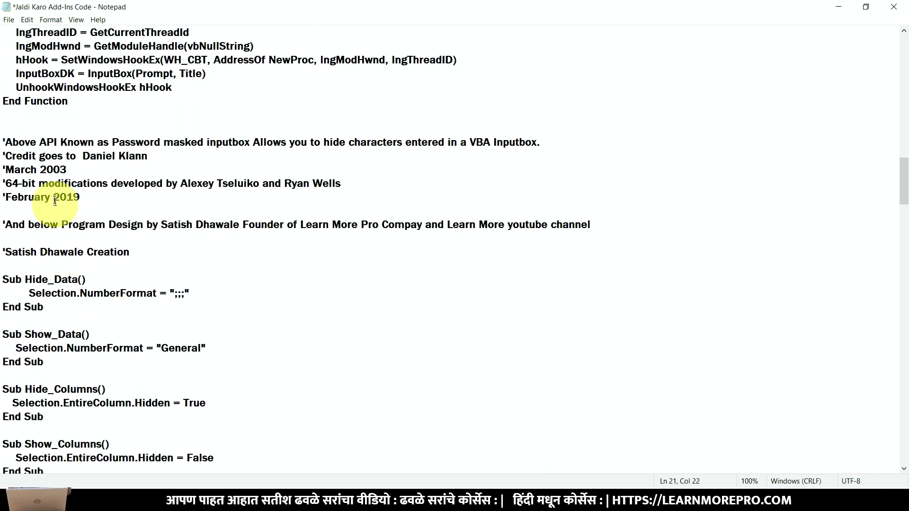
drag(54, 180, 77, 348)
click(128, 317)
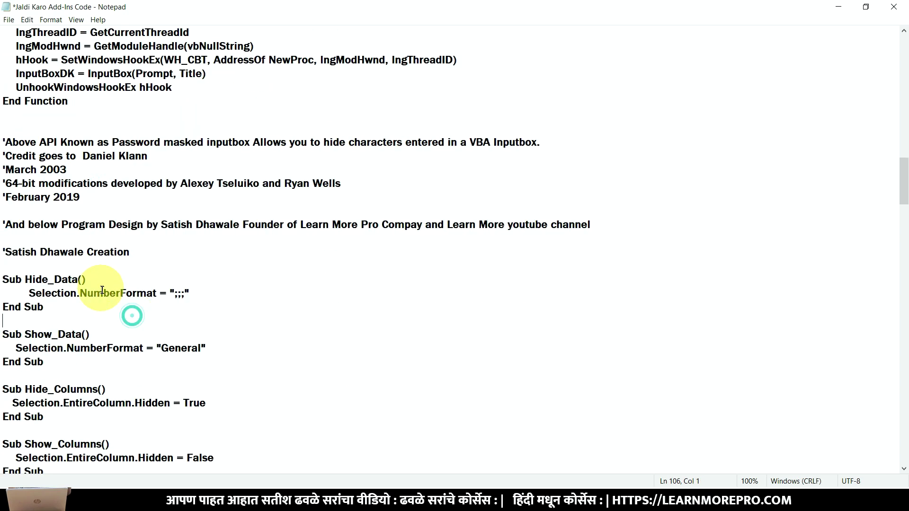
scroll(130, 315, down, 4)
click(837, 7)
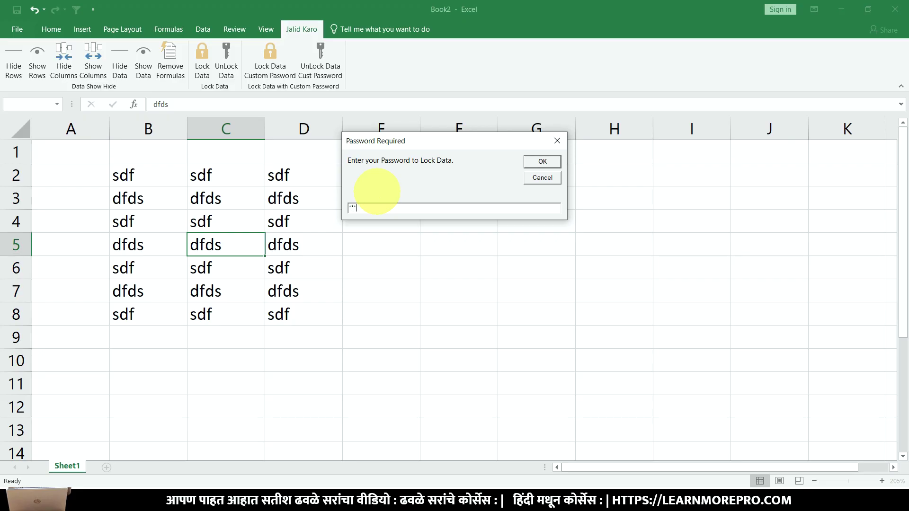
Confirm the password to lock the data and verify that editing B5 is refused
click(544, 163)
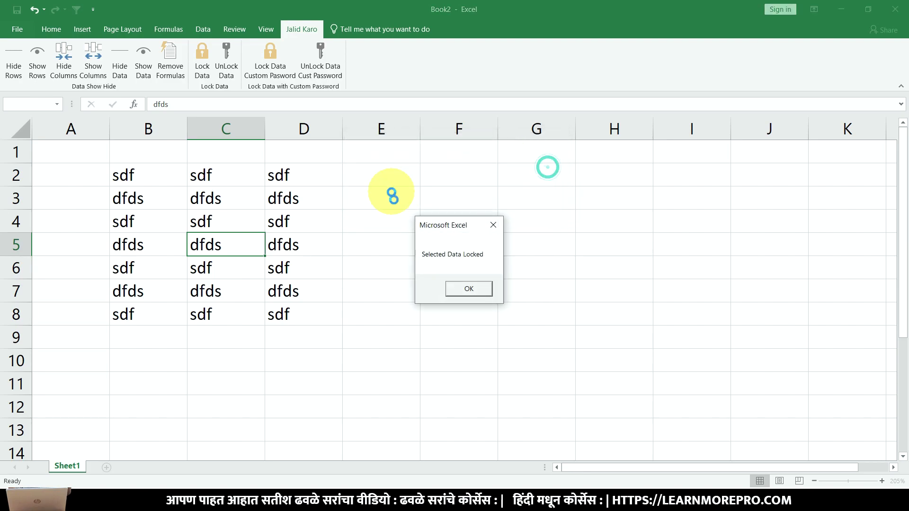
click(479, 288)
click(229, 227)
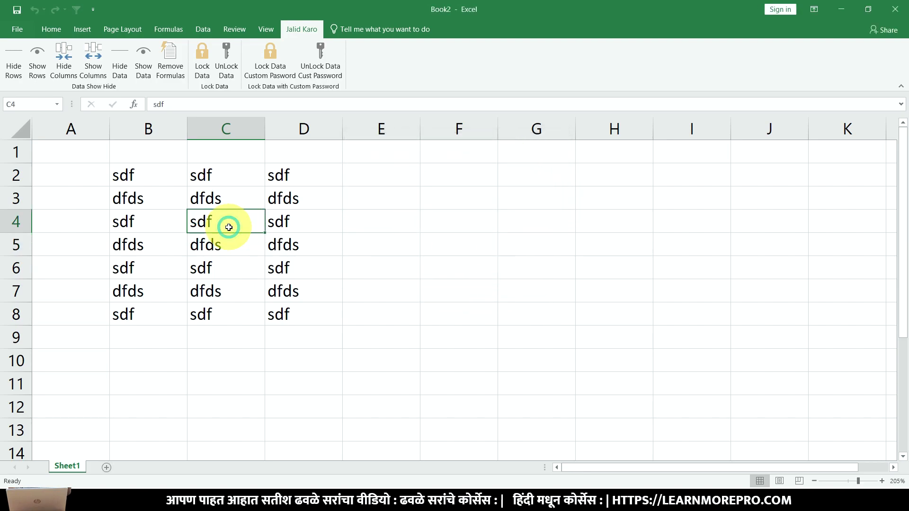
key(ctrl+z)
click(205, 262)
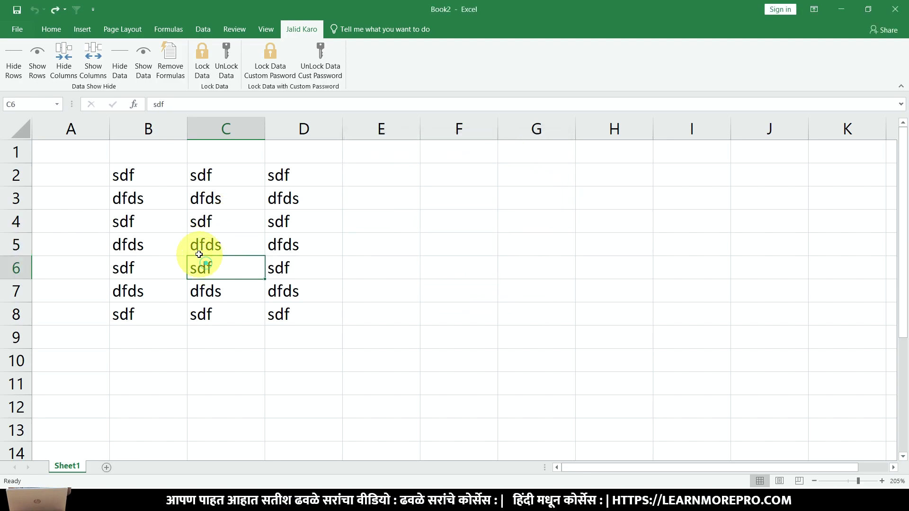
click(180, 248)
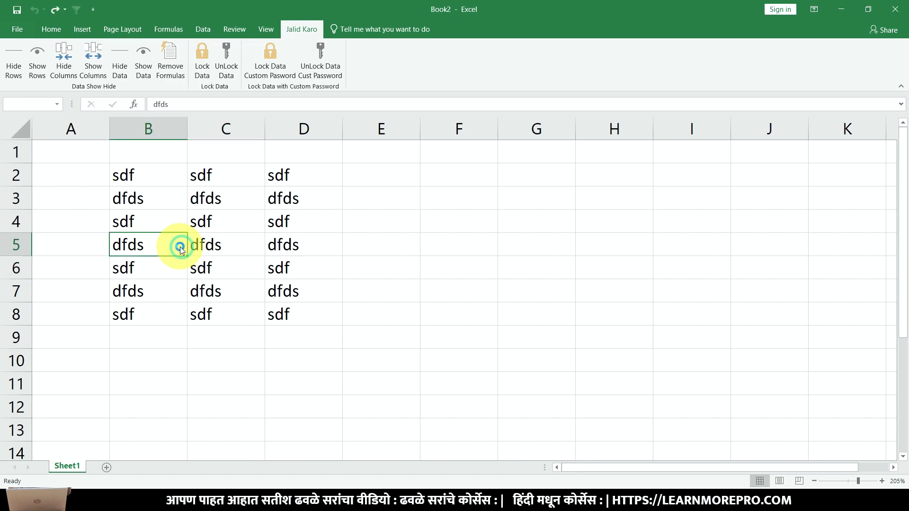
double_click(180, 246)
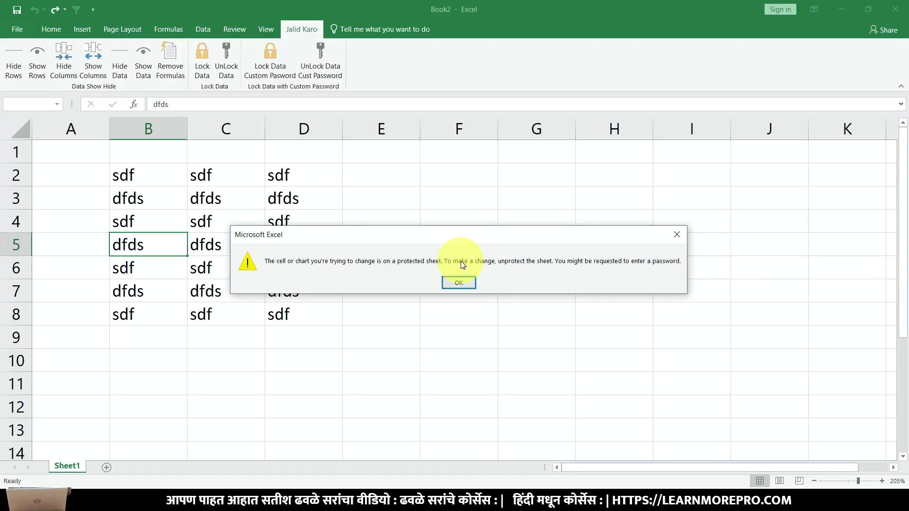
click(463, 280)
Unlock the data with UnLock Data Cust Password using the same password, then return to Notepad
click(331, 60)
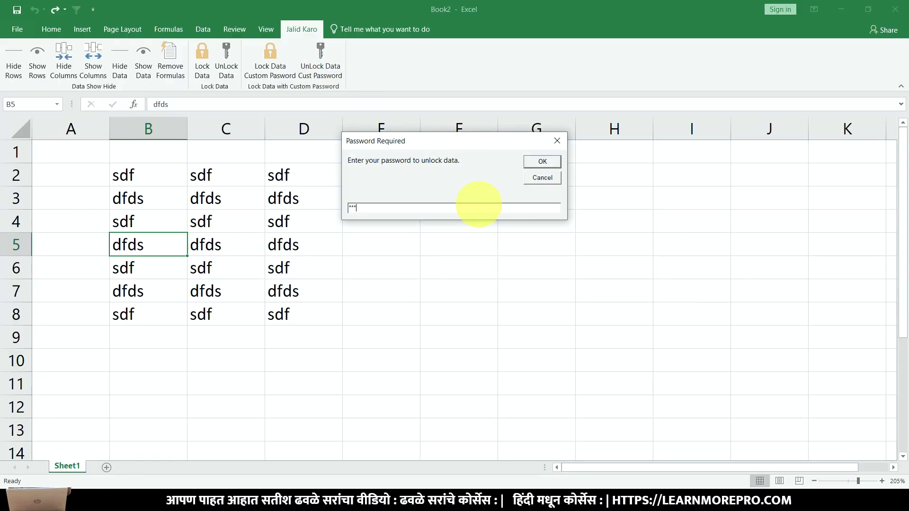
key(Return)
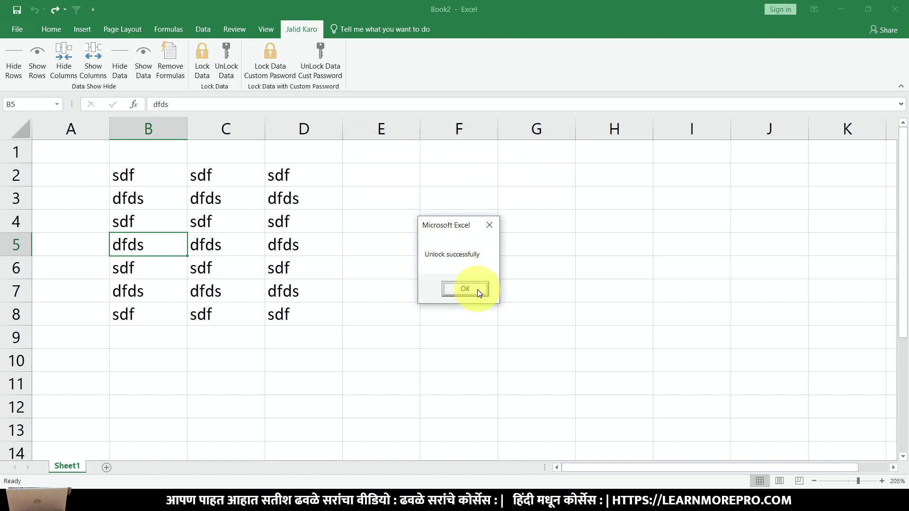
click(476, 289)
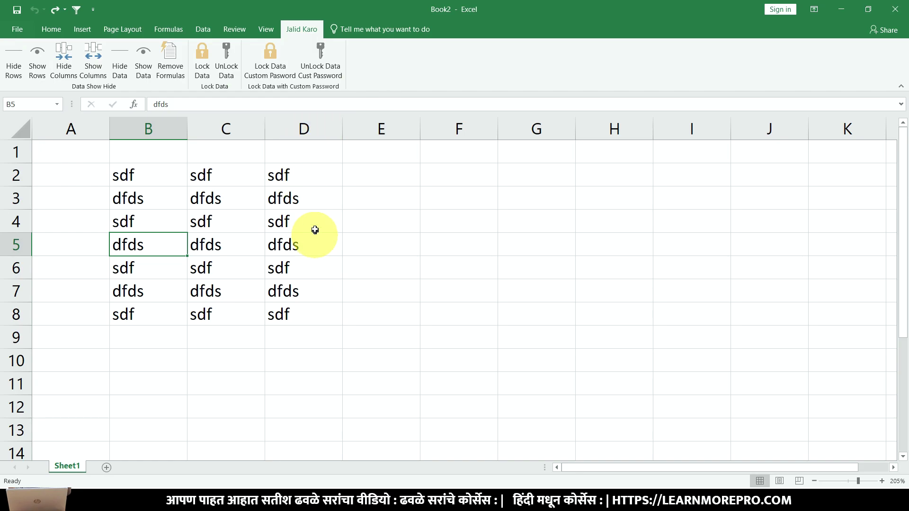
key(alt+Tab)
Leave Notepad and Excel and bring Chrome with the Indic Typing page to the front
scroll(196, 227, up, 6)
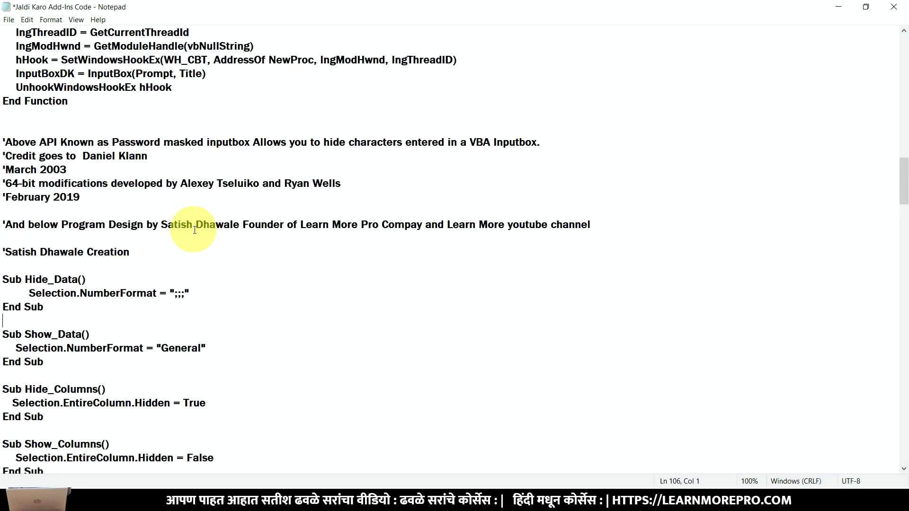
scroll(205, 242, up, 2)
scroll(894, 28, down, 3)
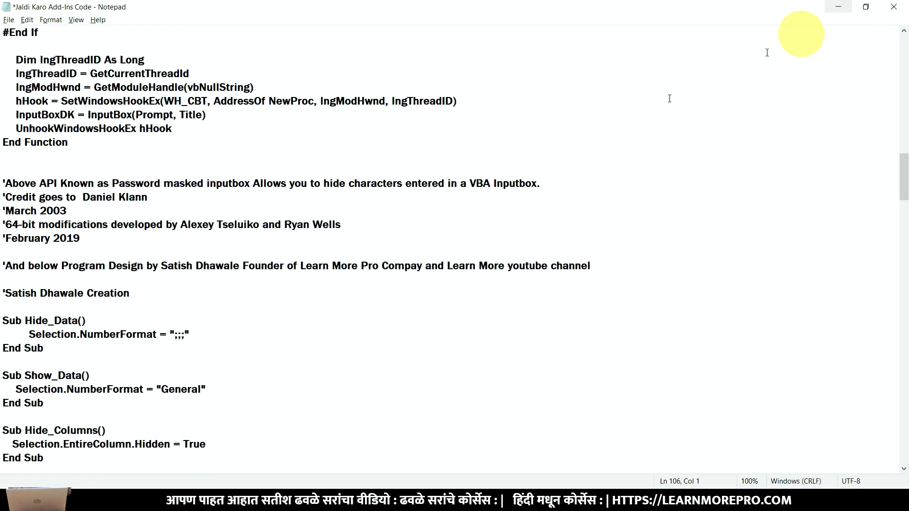
key(alt+Tab)
click(374, 195)
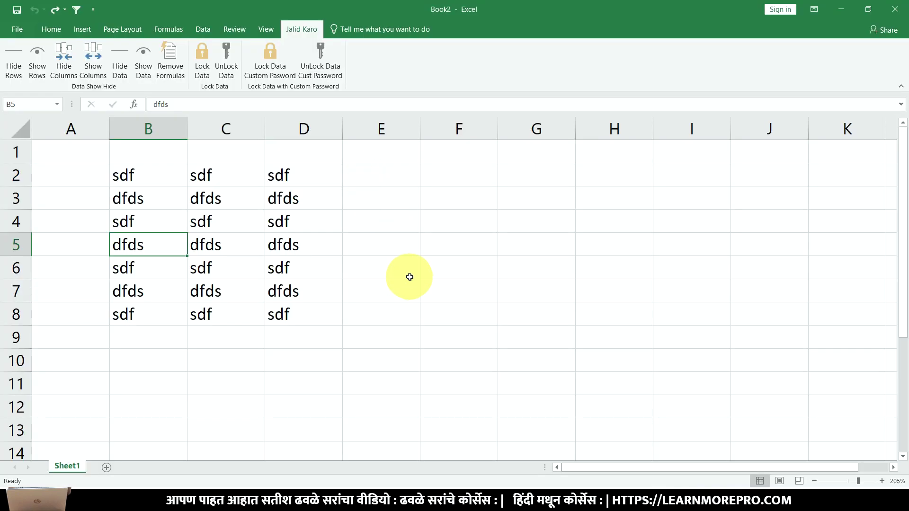
key(super)
click(458, 496)
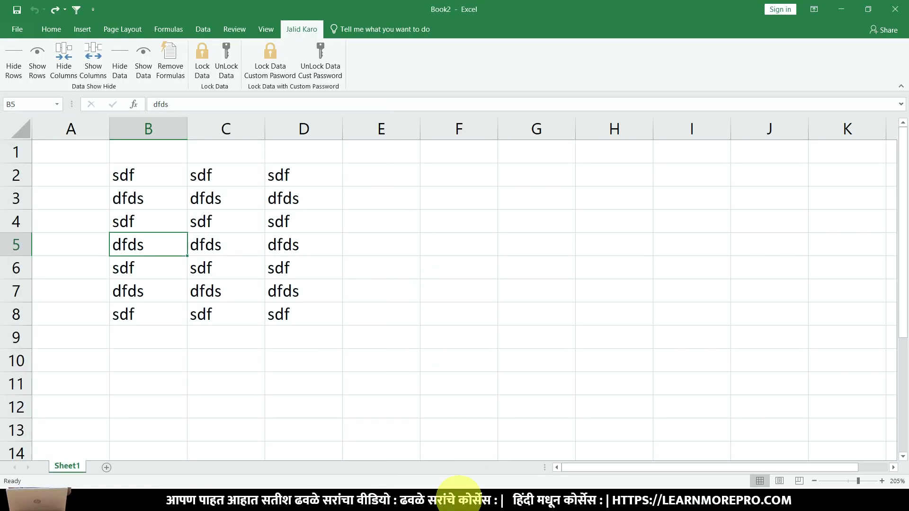
key(super)
click(462, 495)
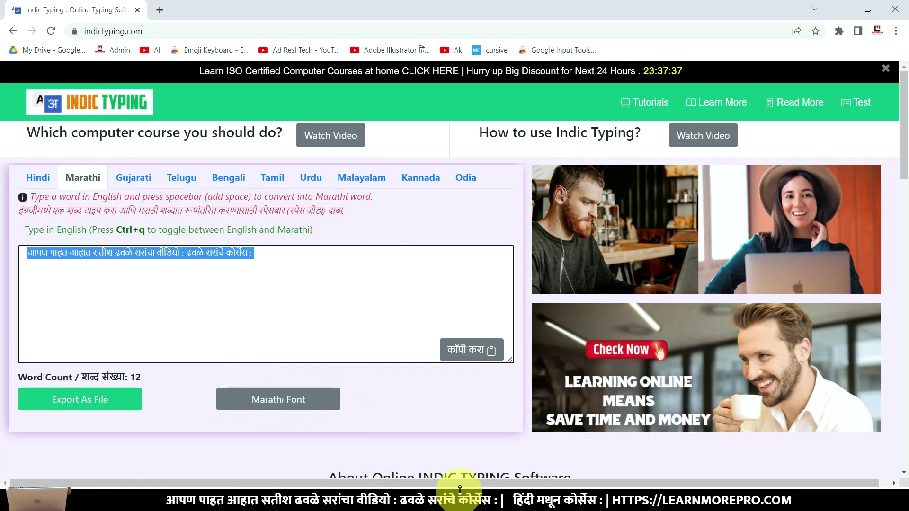
Load learnmorepro.com in a new Chrome tab and browse its All Courses list
click(160, 10)
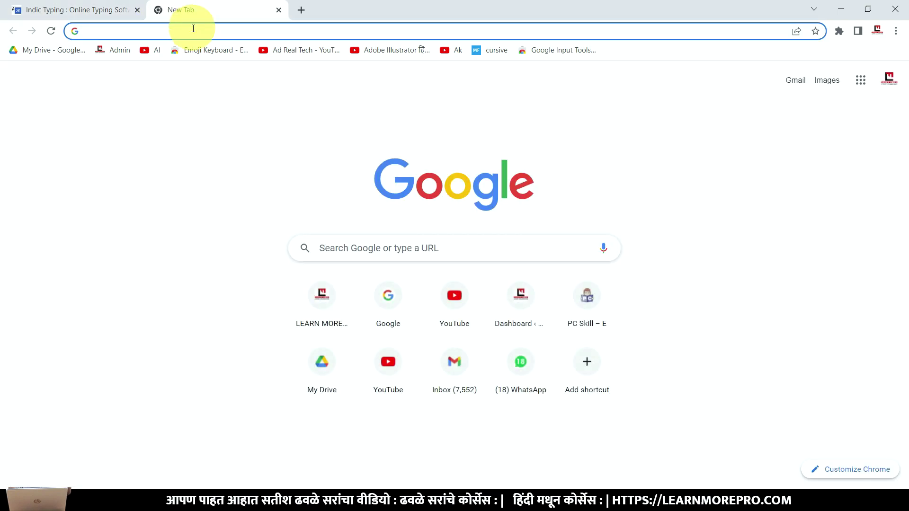
text(learnmo)
key(Return)
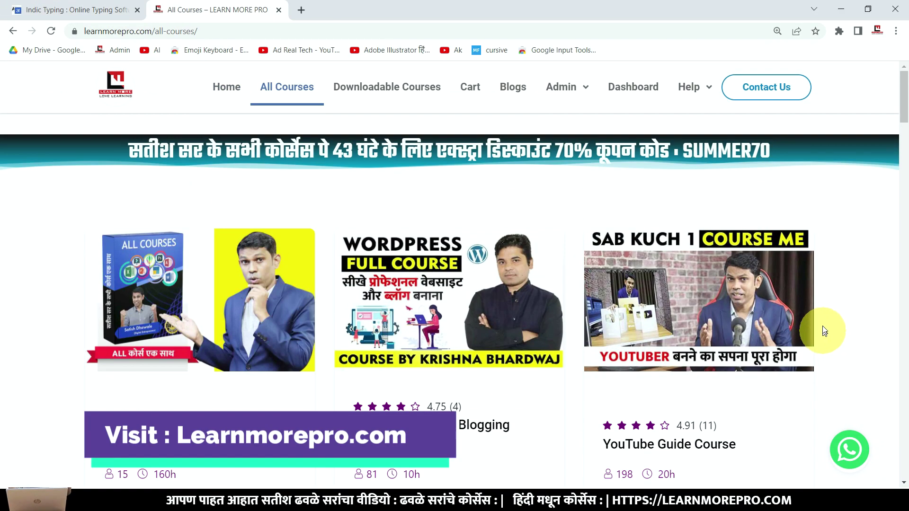
scroll(587, 292, down, 1)
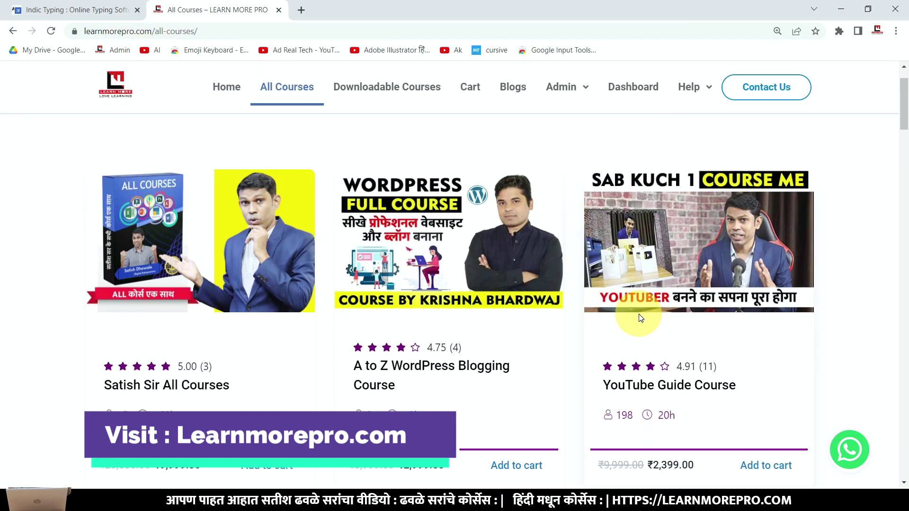
scroll(640, 318, down, 1)
scroll(633, 308, down, 1)
scroll(630, 305, down, 2)
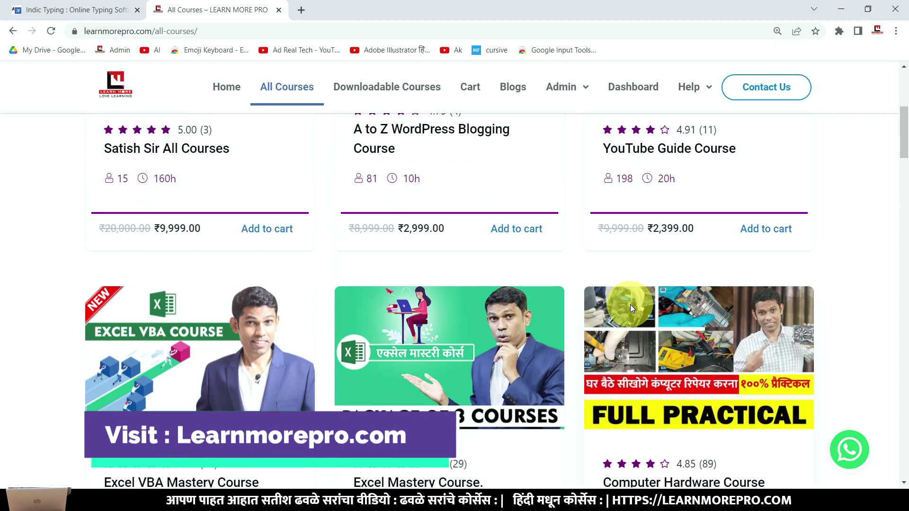
scroll(629, 304, down, 2)
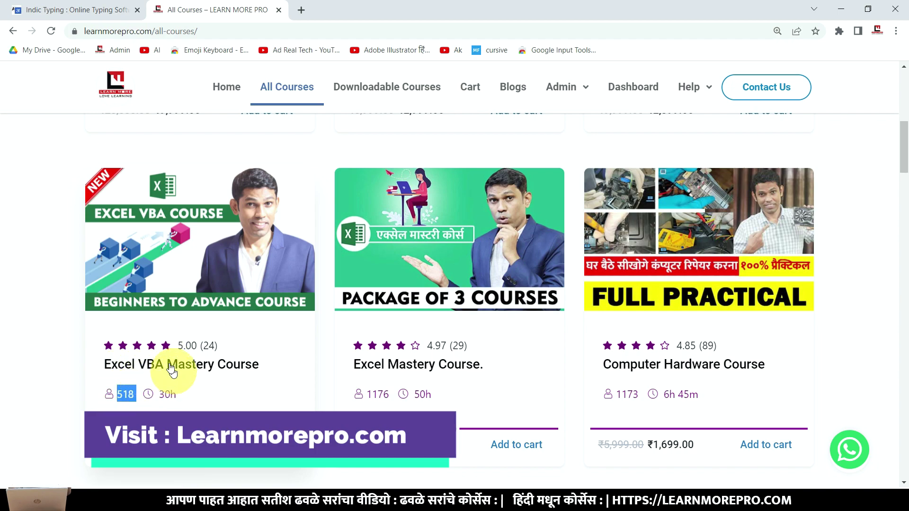
scroll(177, 346, up, 3)
scroll(178, 348, up, 2)
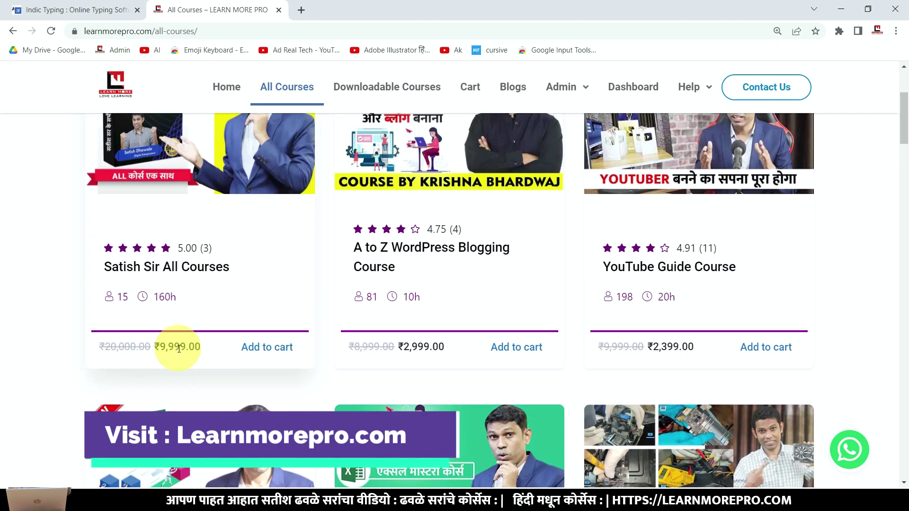
scroll(180, 348, up, 2)
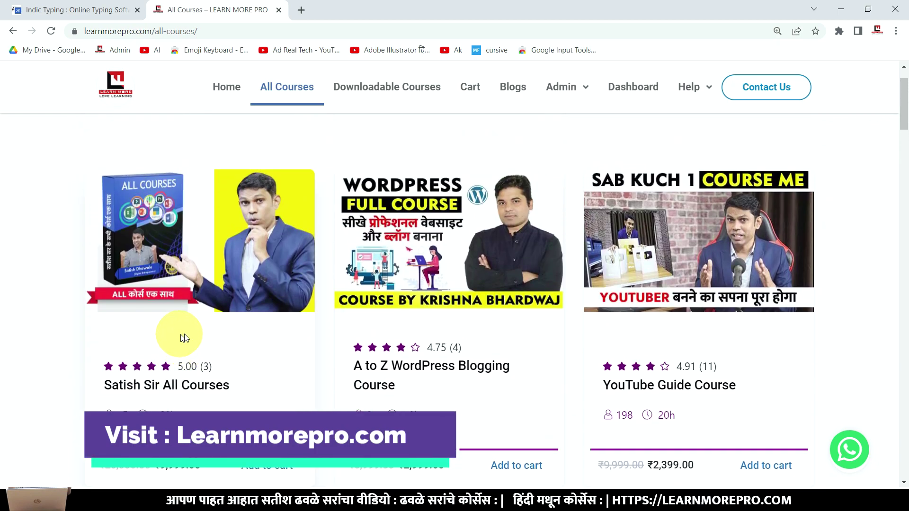
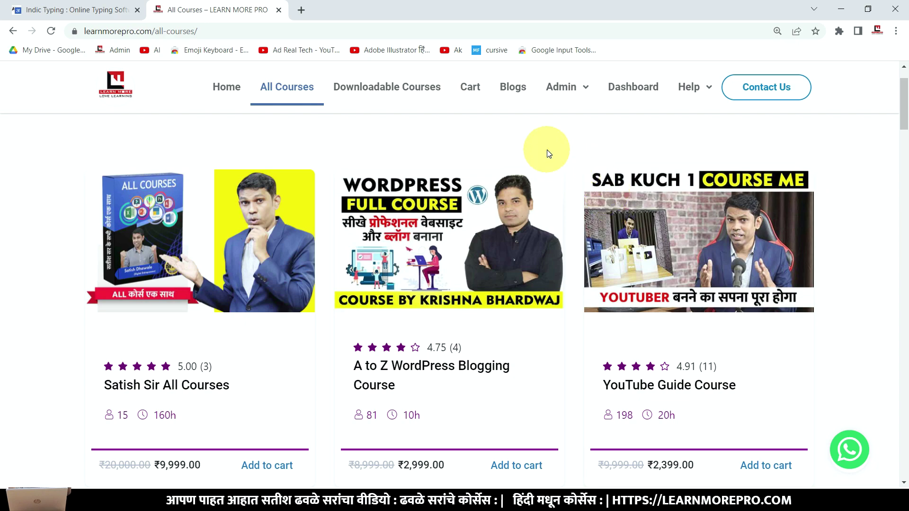
Select and review the Marathi text on the Indic Typing page, then return to All Courses
click(75, 6)
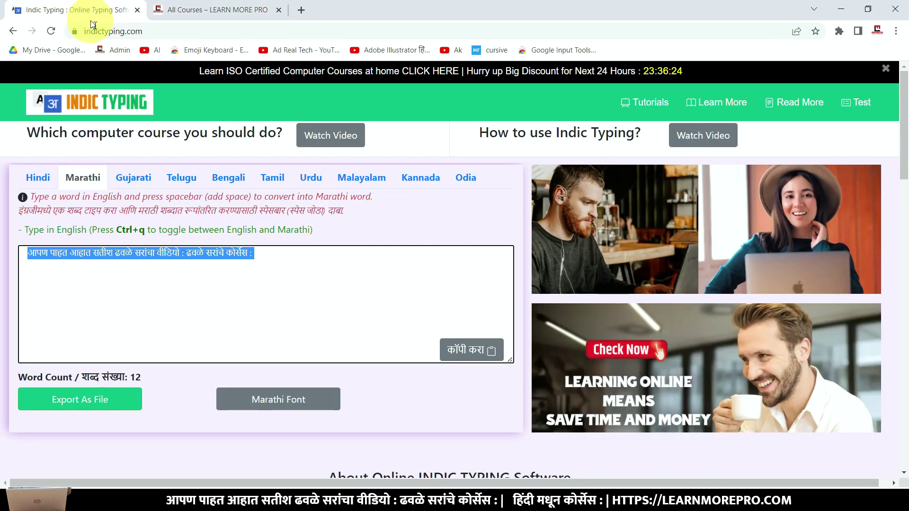
triple_click(119, 281)
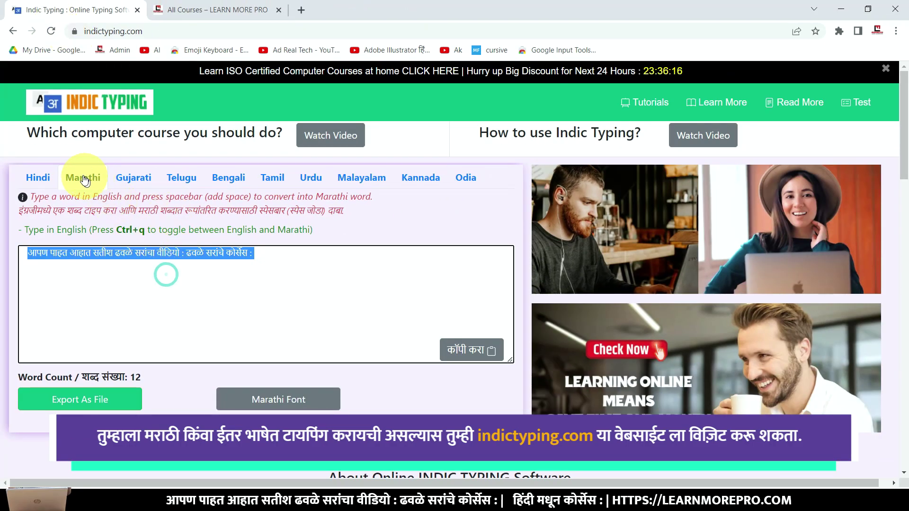
click(276, 268)
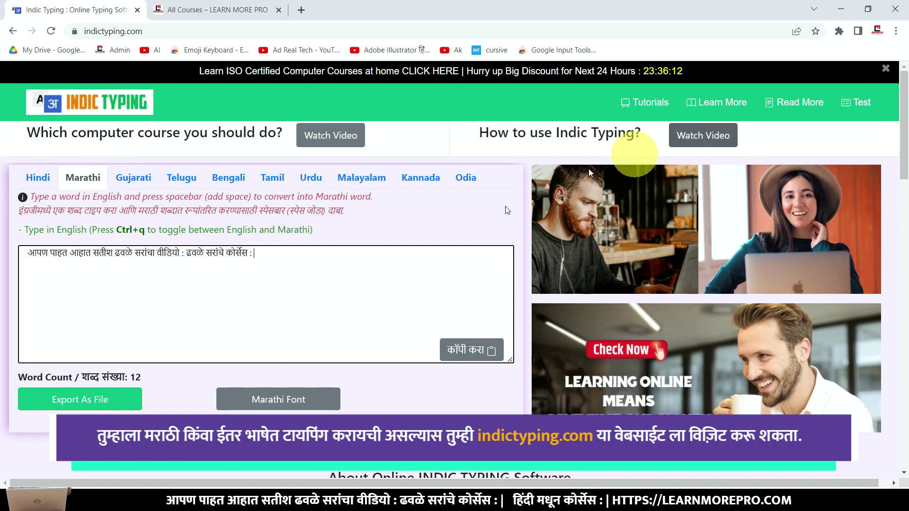
click(201, 10)
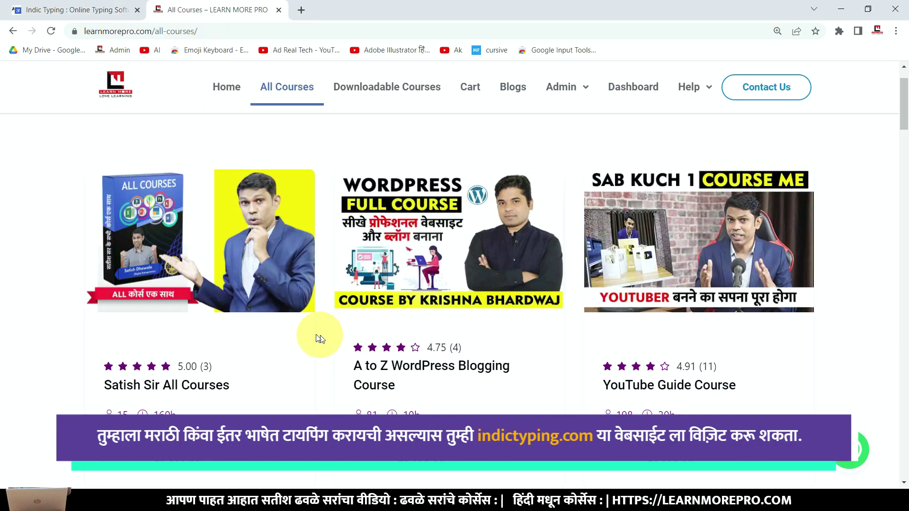
Bring the Excel Book2 workbook to the front and select the B2:D8 data block, then cell D8
key(alt+Tab)
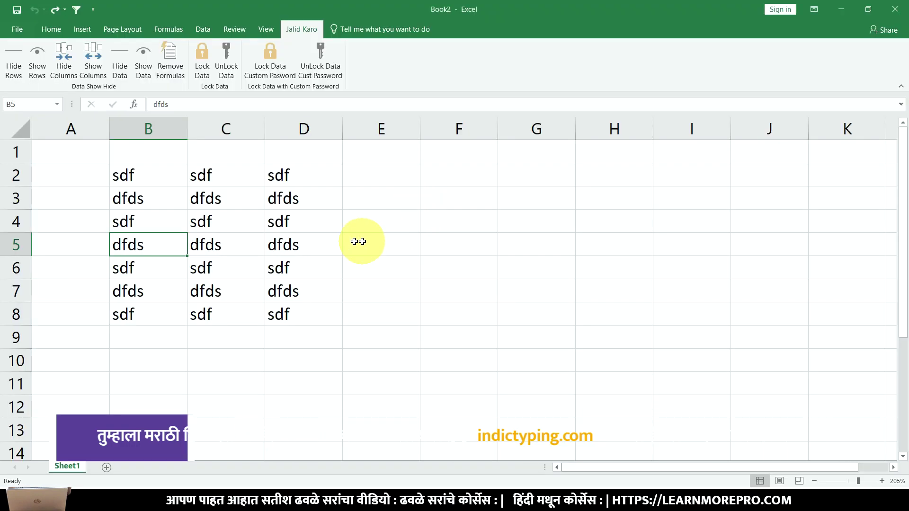
click(221, 204)
click(124, 175)
shift+click(333, 314)
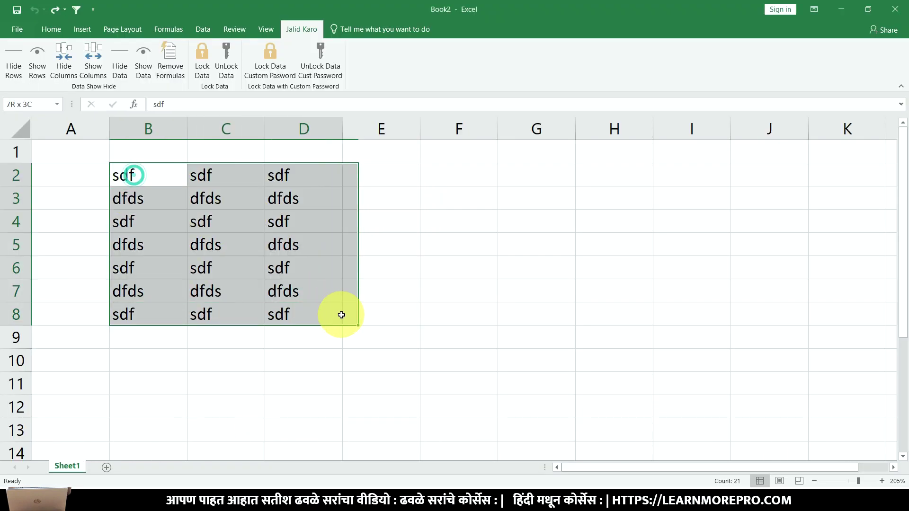
click(331, 312)
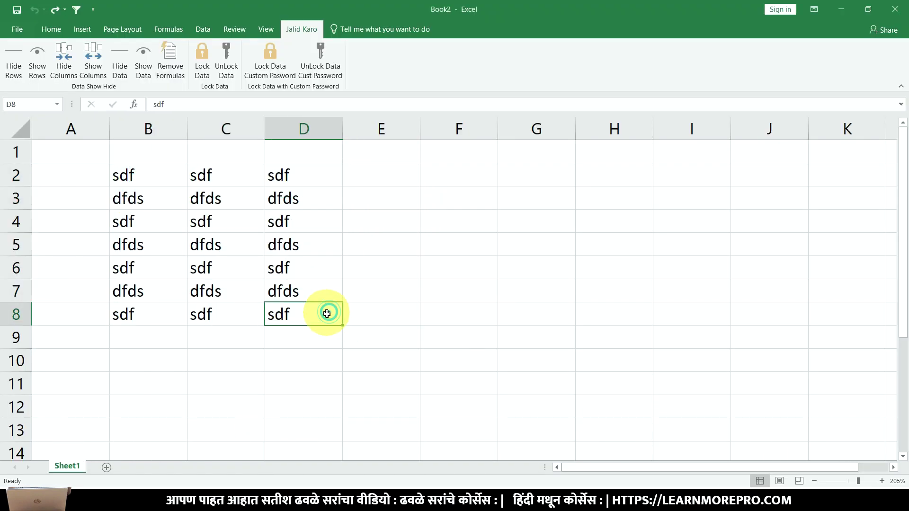
Make sure the Jalid Karo custom tab is checked in the ribbon customisation list
right_click(296, 30)
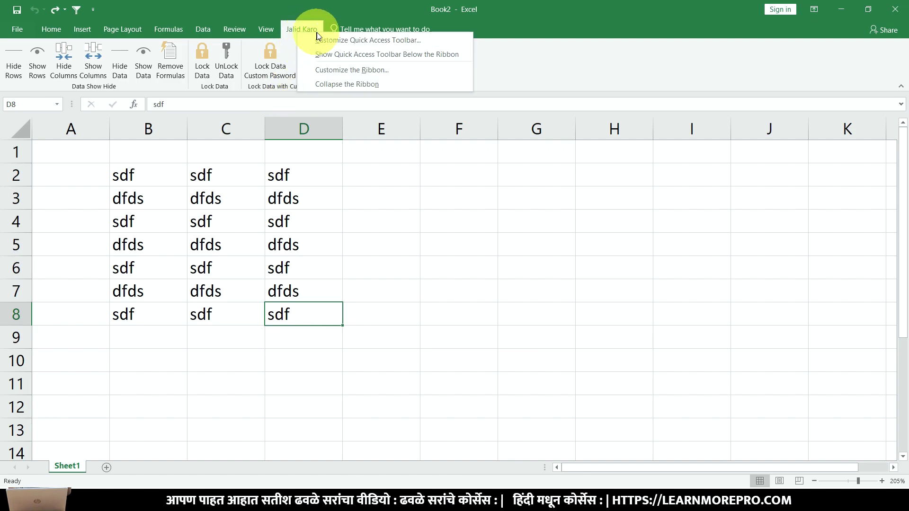
click(340, 71)
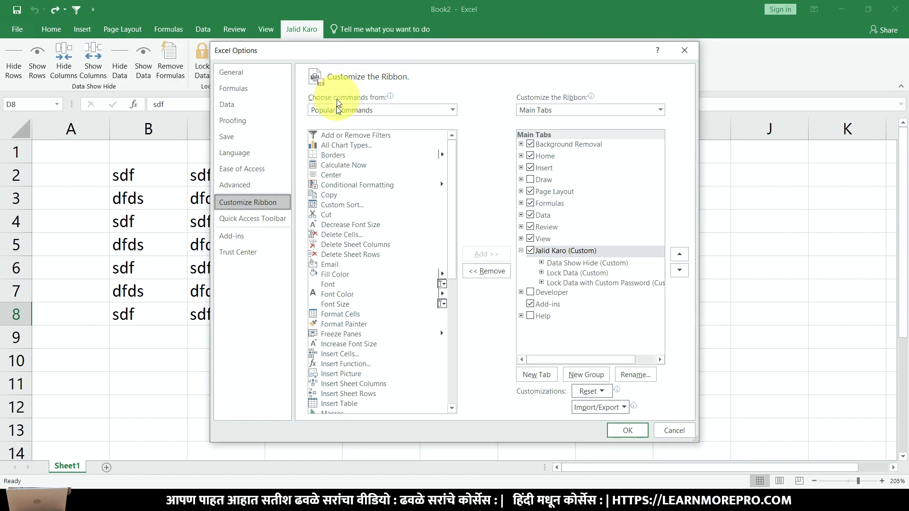
click(552, 252)
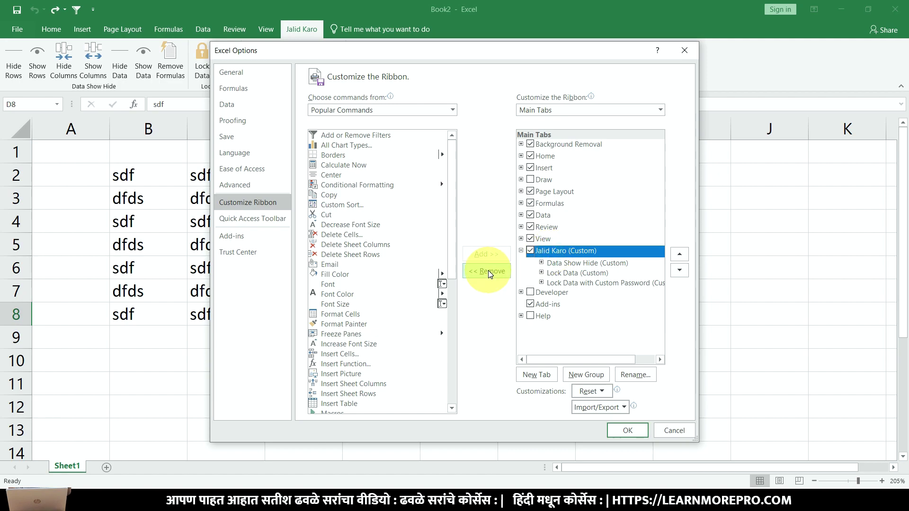
Locate the Jaldi Karo add-in file in the AddIns folder, then close the add-in dialogs
click(256, 238)
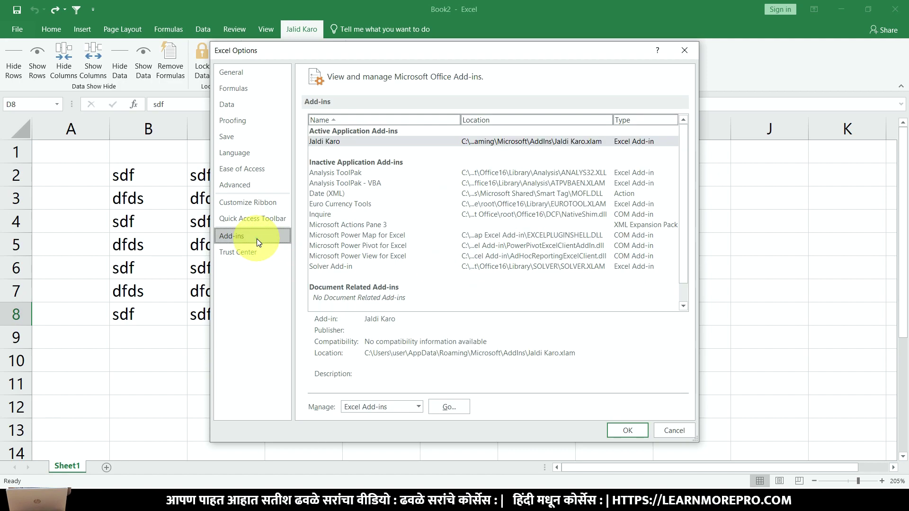
click(446, 405)
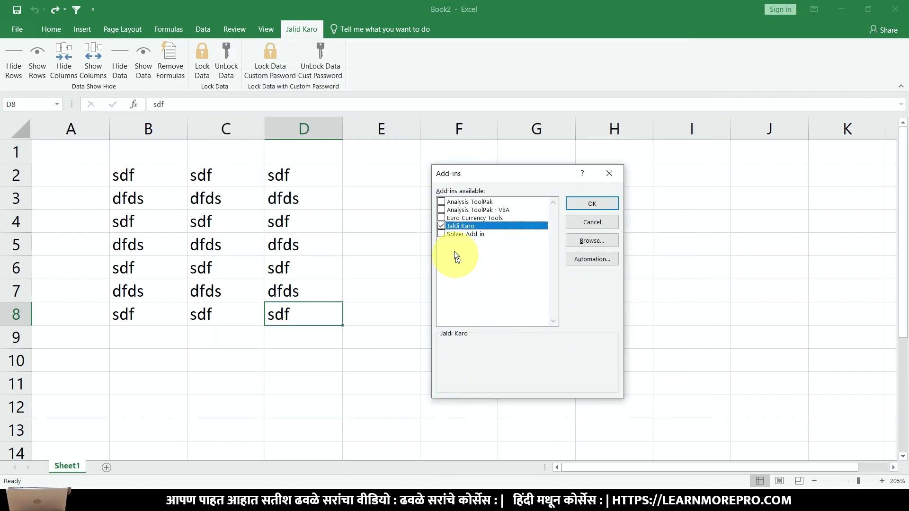
click(592, 240)
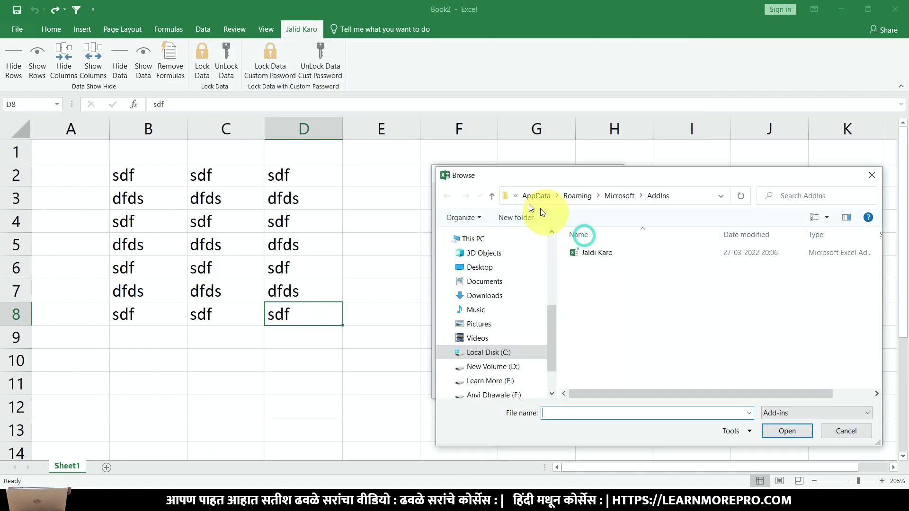
click(611, 259)
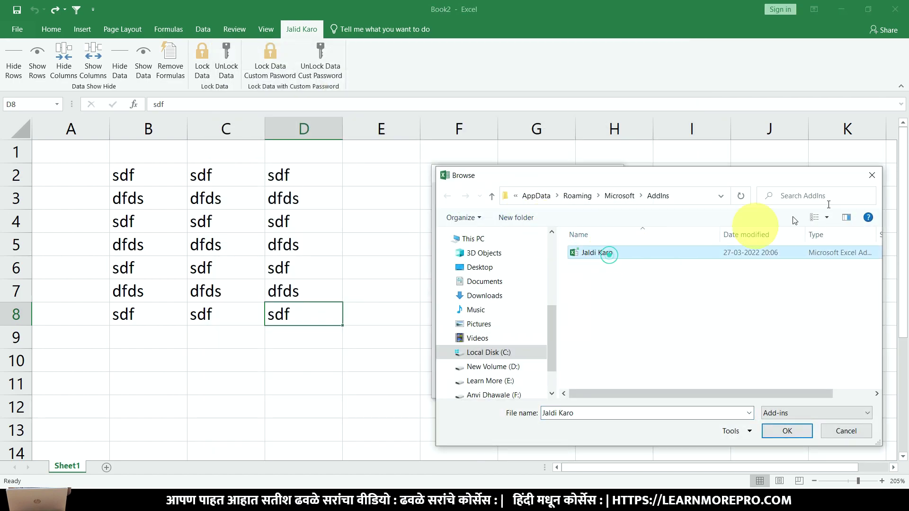
click(871, 175)
click(616, 178)
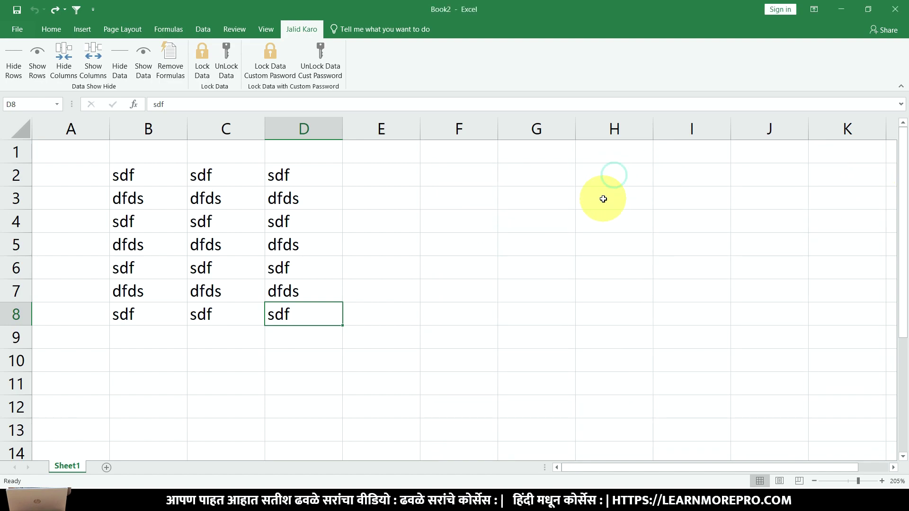